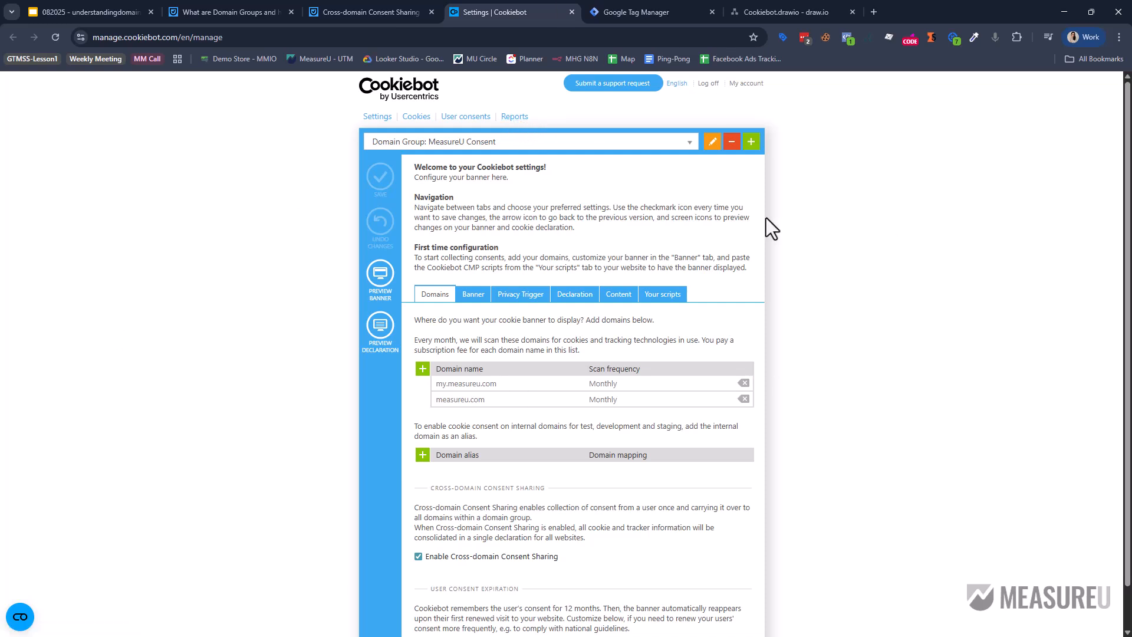
Open the MeasureU community feed in a new browser tab.
left_click(593, 7)
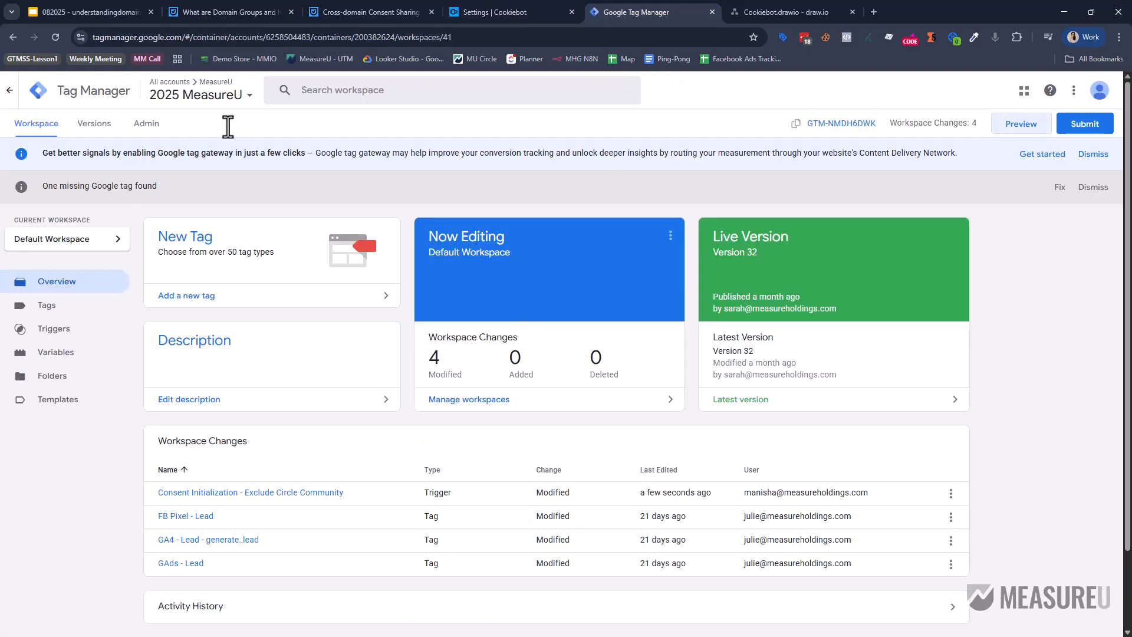
left_click(871, 11)
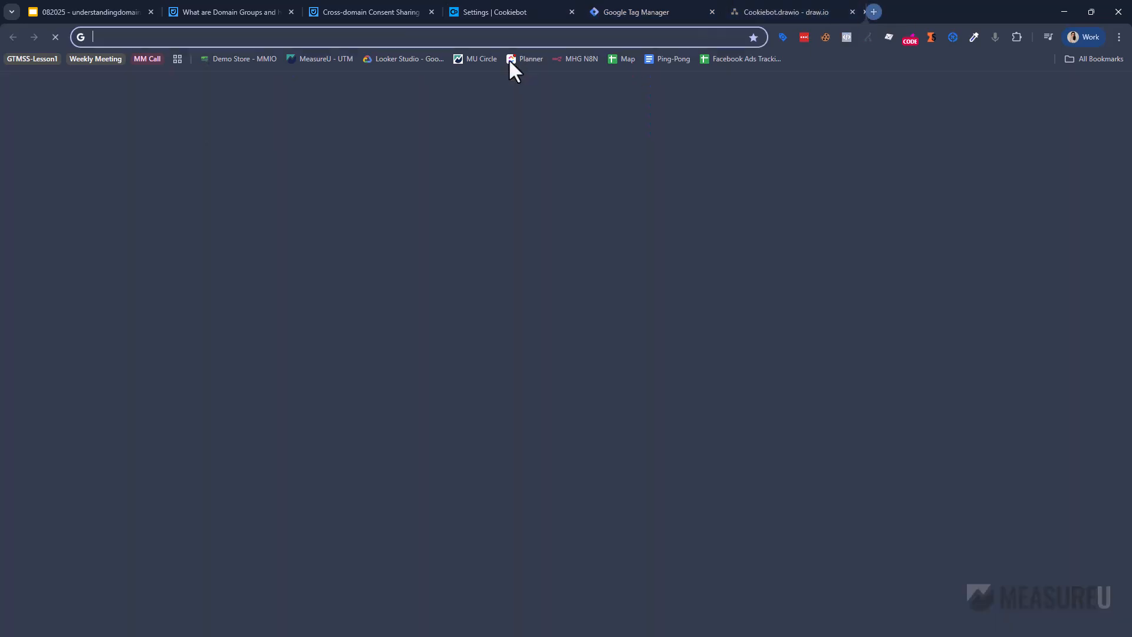
left_click(478, 63)
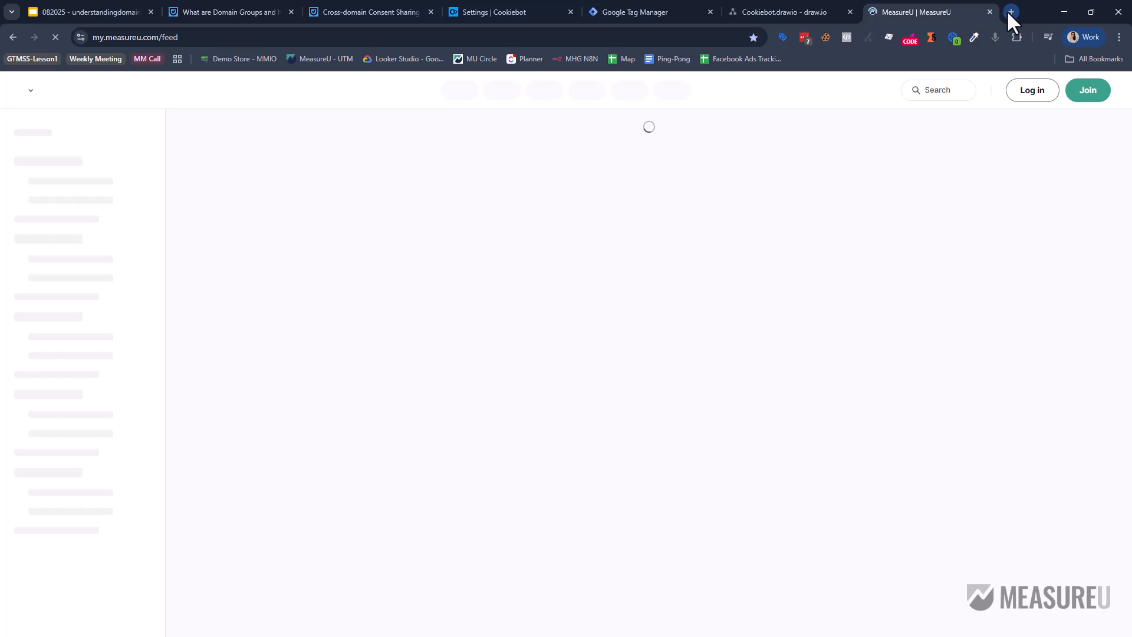
Load the MeasureU homepage with test UTM parameters in another new tab, then return to the Cookiebot diagram.
key("ctrl+t")
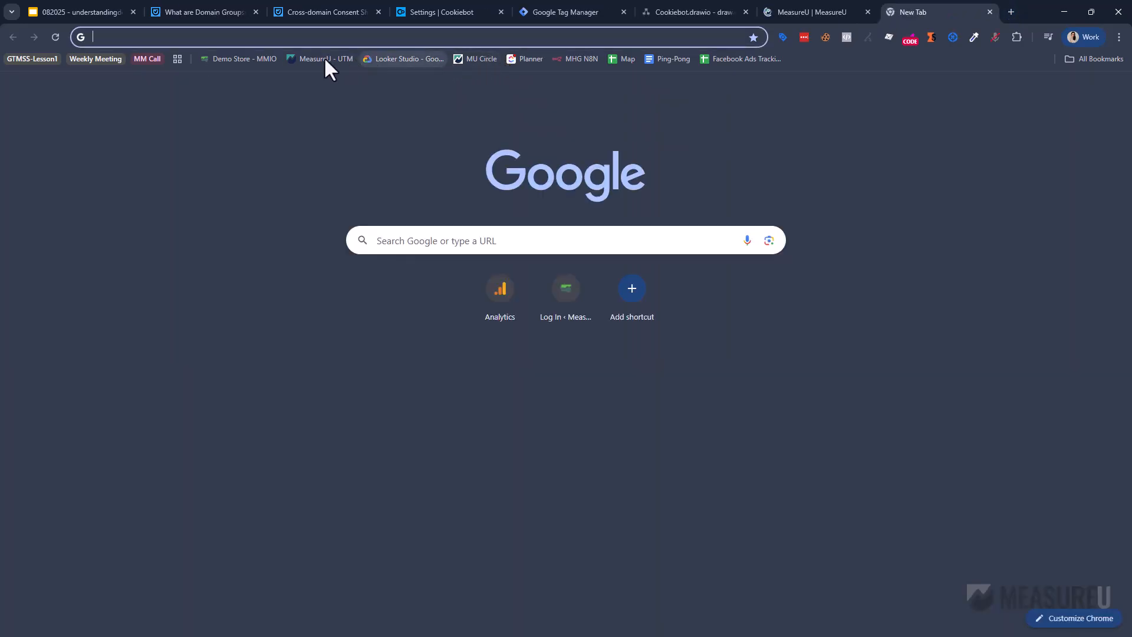
left_click(324, 57)
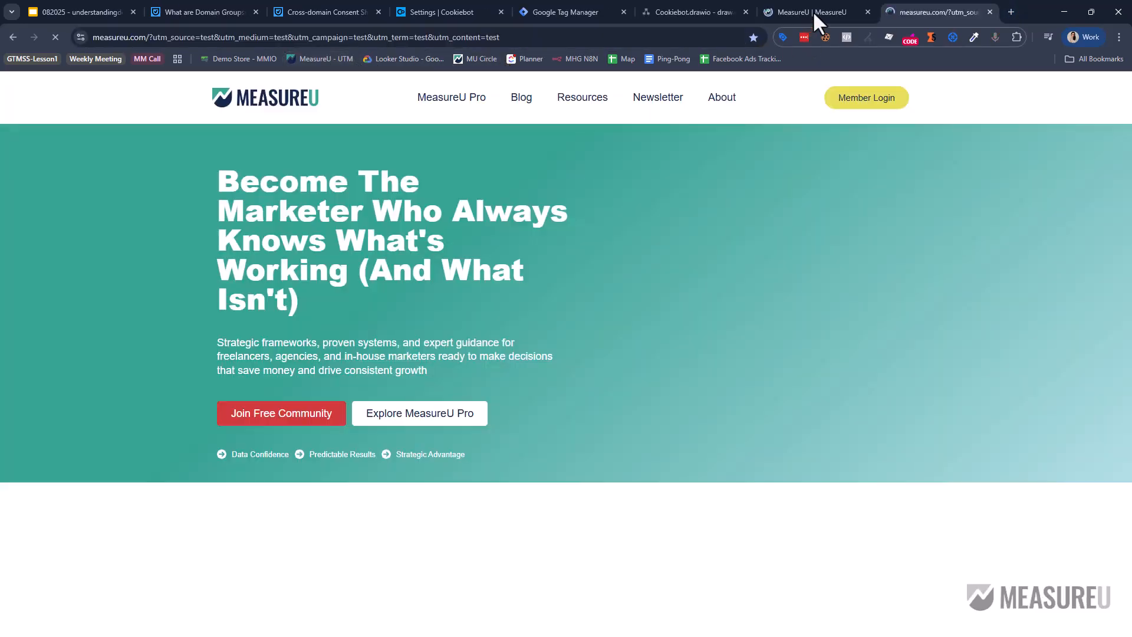
left_click(812, 11)
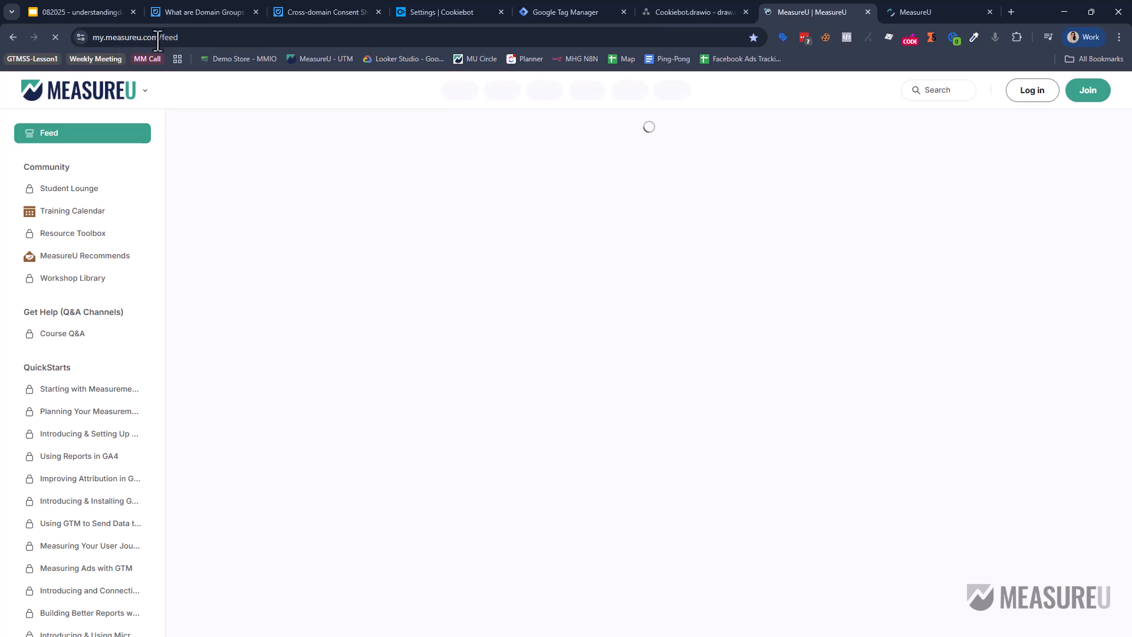
left_click(890, 12)
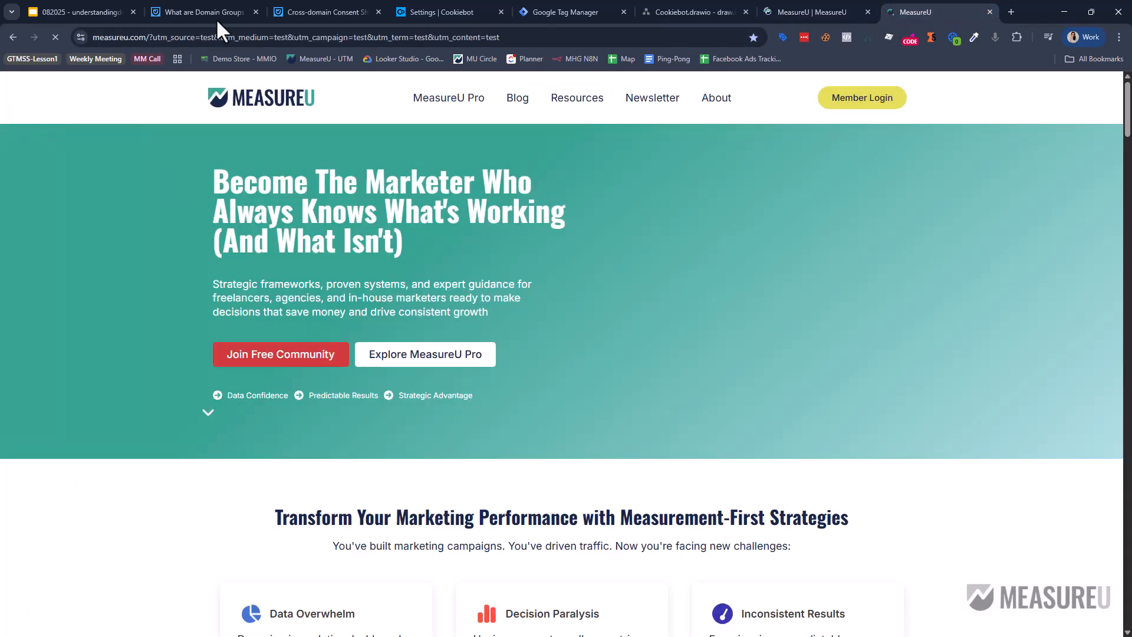
left_click(693, 9)
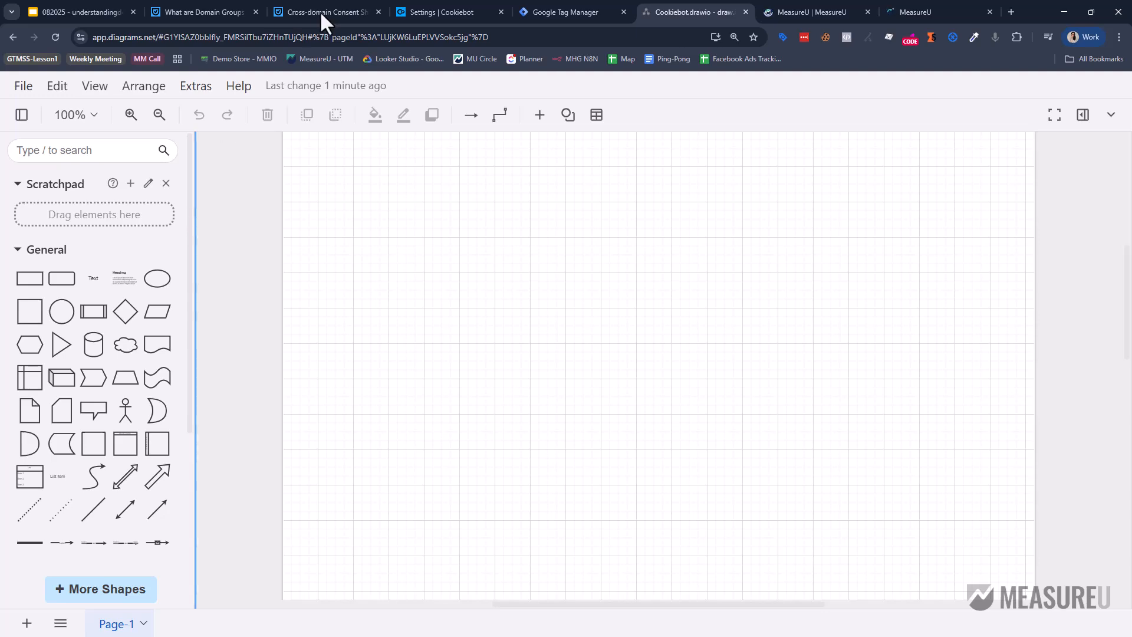
Select the paragraph under '1. What is a Domain Group?' in the Cookiebot Domain Groups article.
left_click(217, 9)
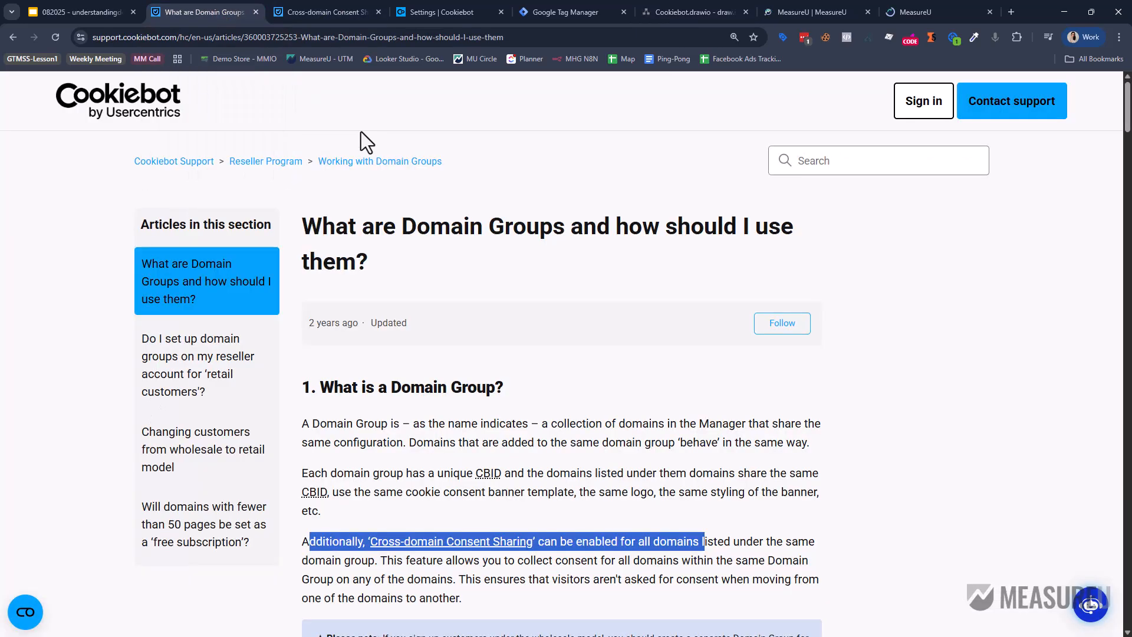
scroll(357, 386, "down", 2)
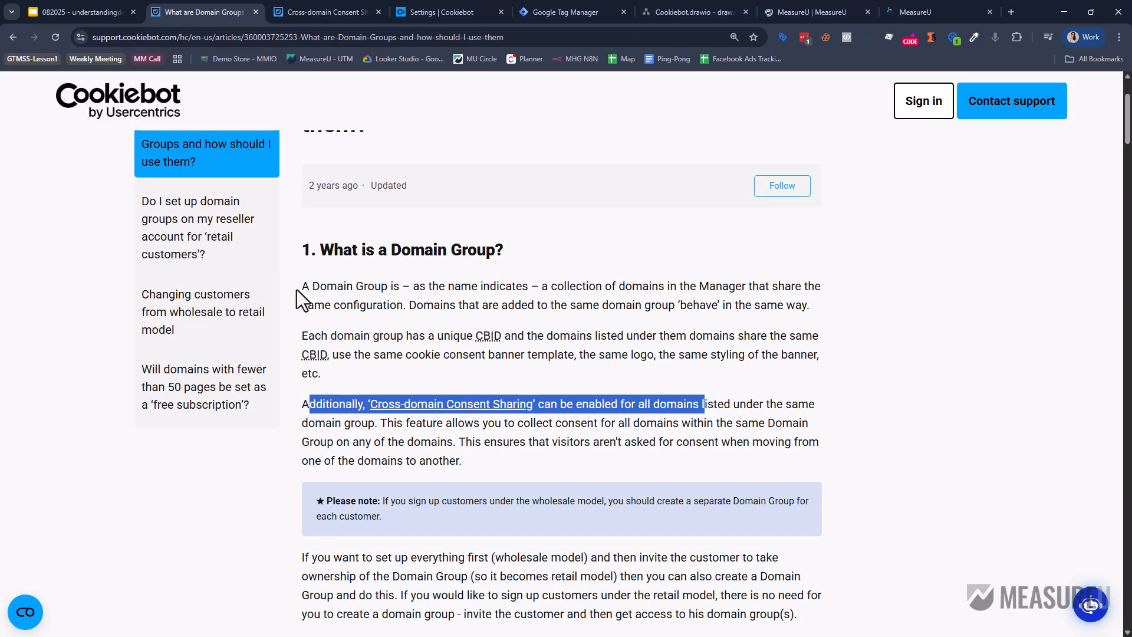
left_click_drag(302, 286, 796, 308)
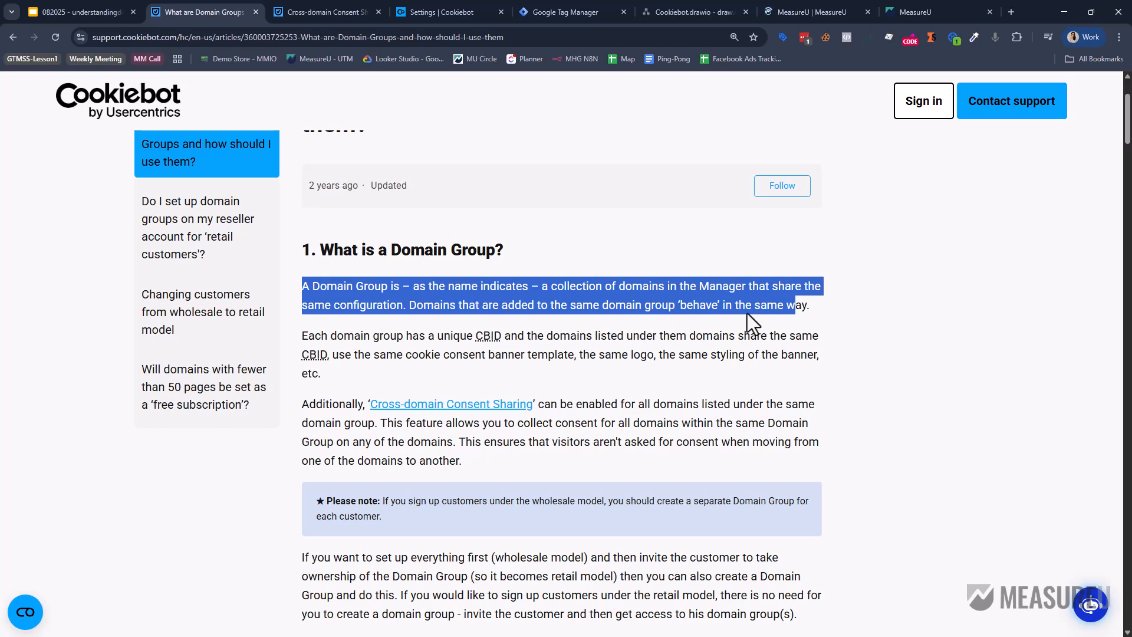
left_click_drag(825, 305, 294, 274)
key("ctrl+c")
Paste the Domain Group definition as plain text and position it at the top of the page.
left_click(791, 13)
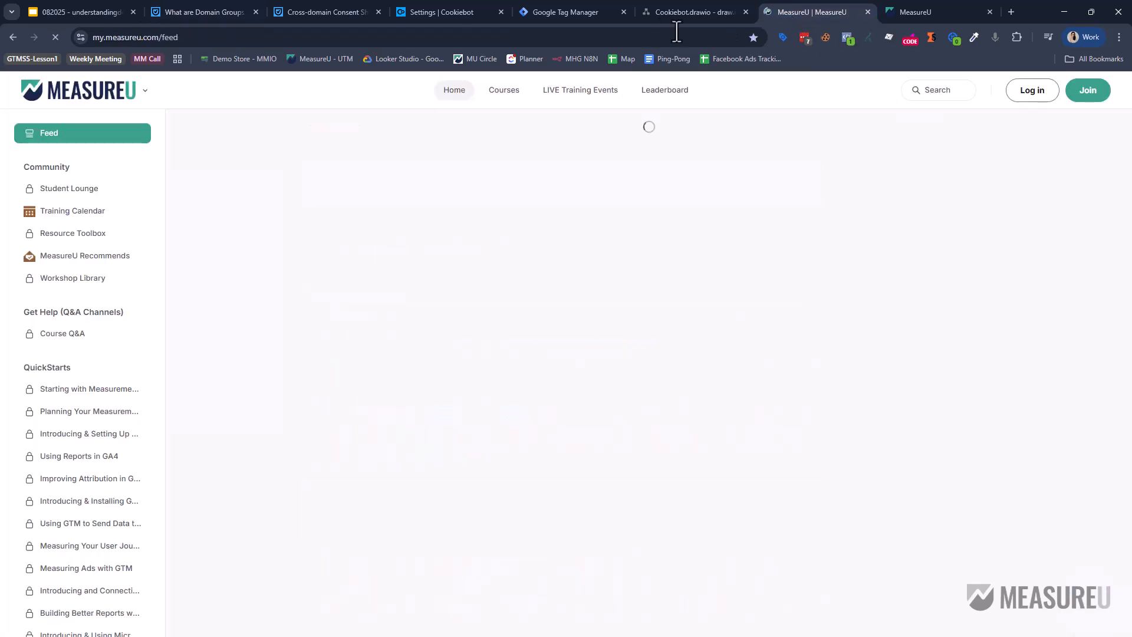
key("ctrl+shift+Tab")
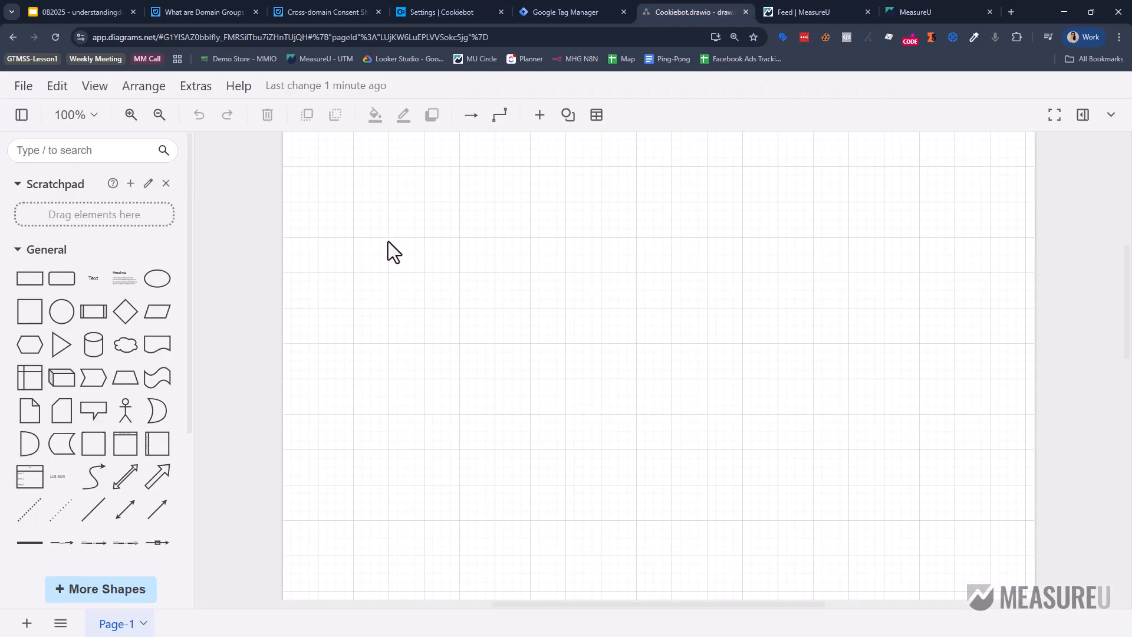
key("ctrl+v")
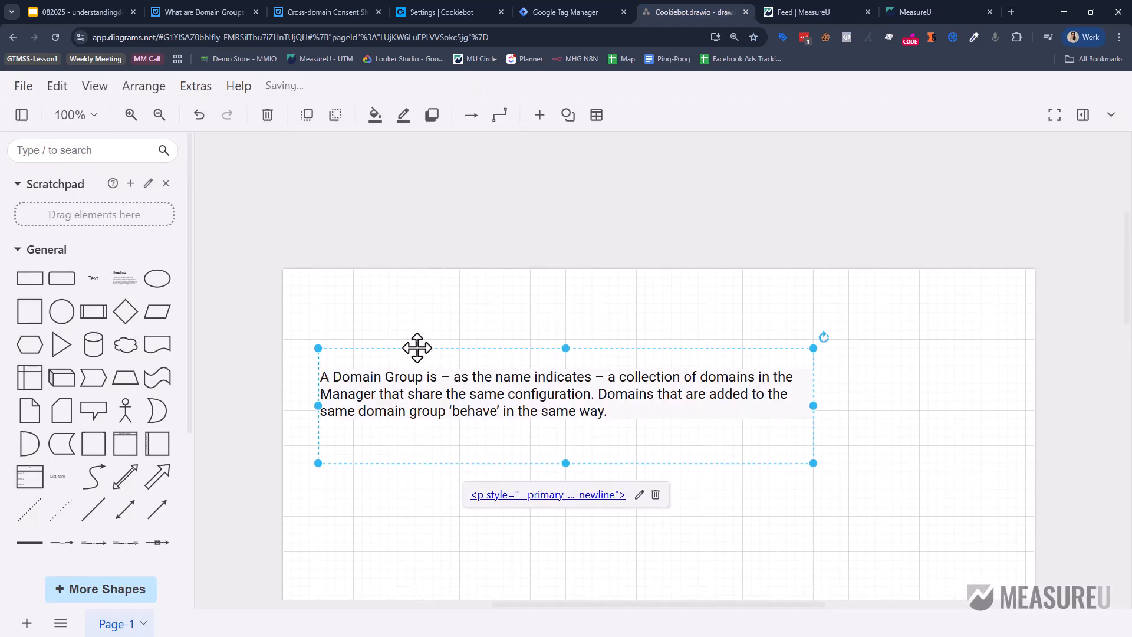
left_click_drag(417, 348, 390, 286)
left_click(412, 463)
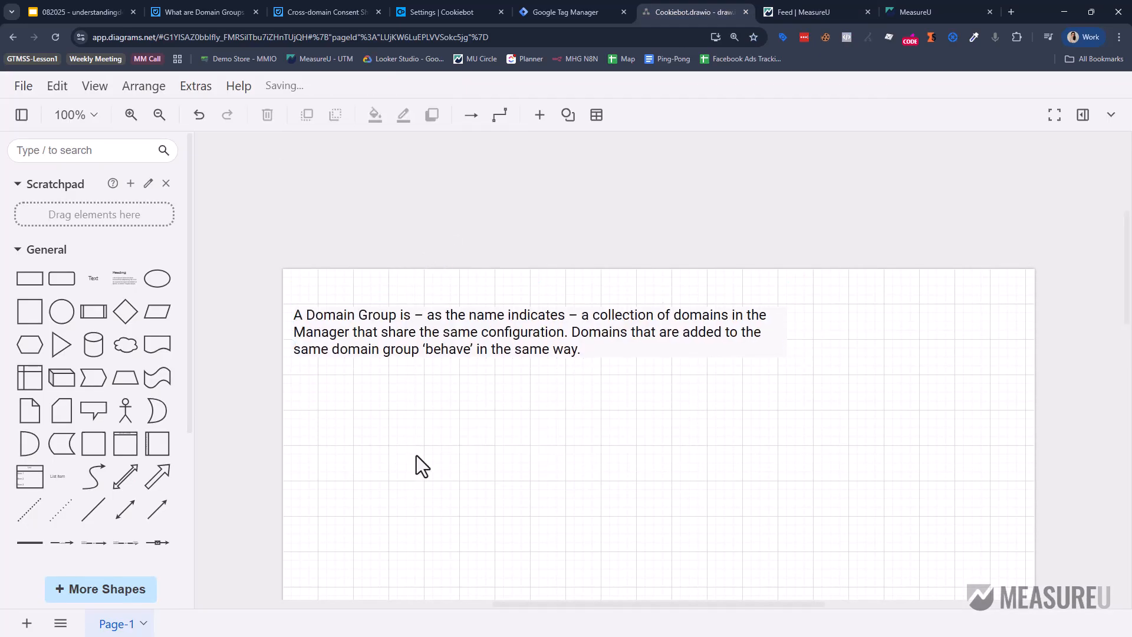
key("ctrl+z")
key("ctrl+z")
key("ctrl+shift+v")
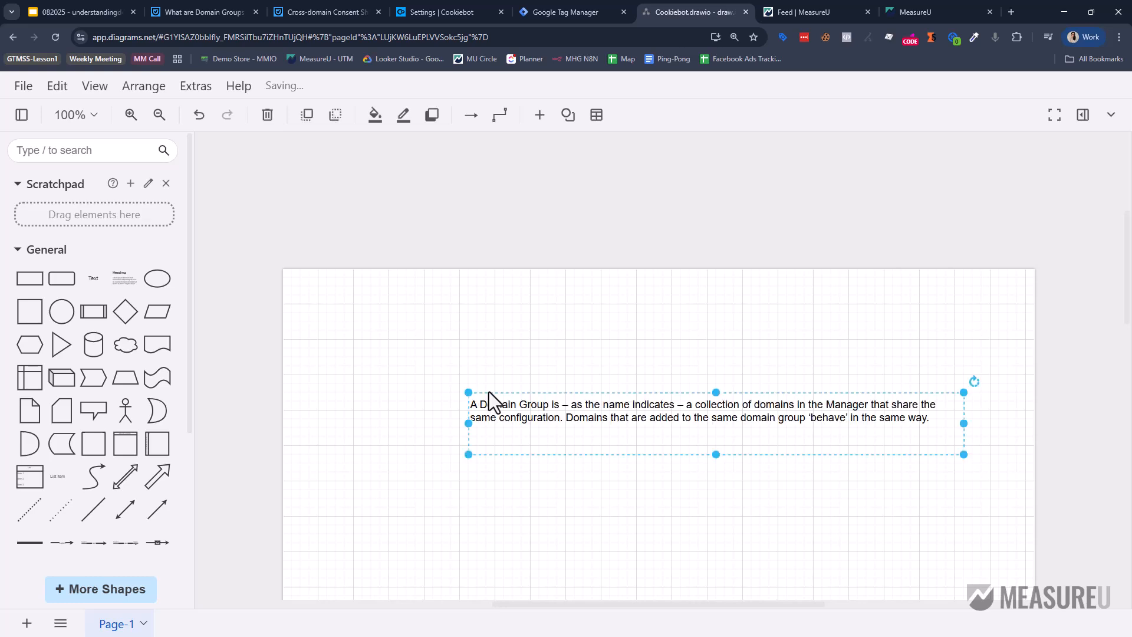
left_click_drag(522, 394, 263, 286)
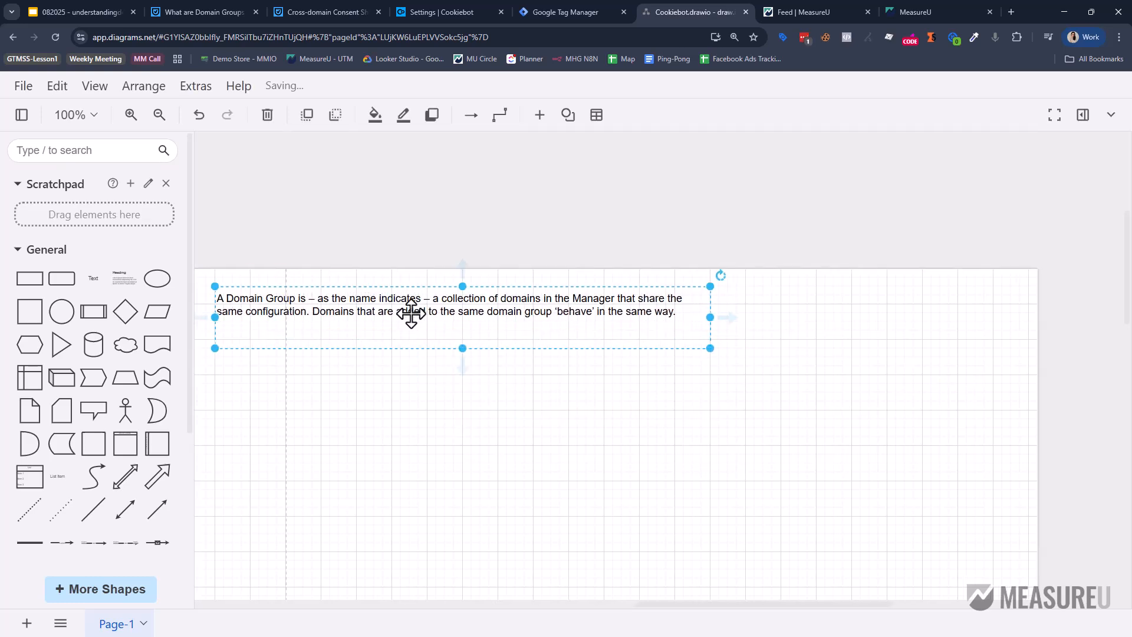
left_click_drag(425, 298, 495, 313)
Add a large rounded rectangle beneath the definition text.
left_click_drag(62, 279, 469, 422)
left_click_drag(534, 449, 596, 551)
left_click_drag(480, 486, 464, 440)
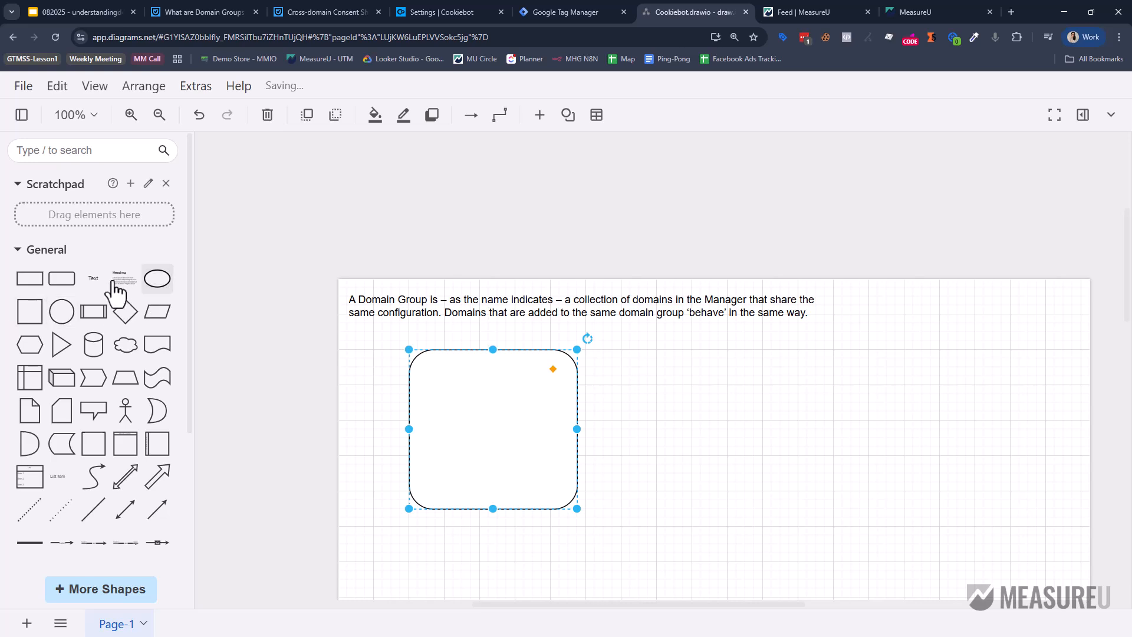
Label the rectangle with profitschool.com, measureu.com and datadrivenu.com on separate lines.
double_click(509, 442)
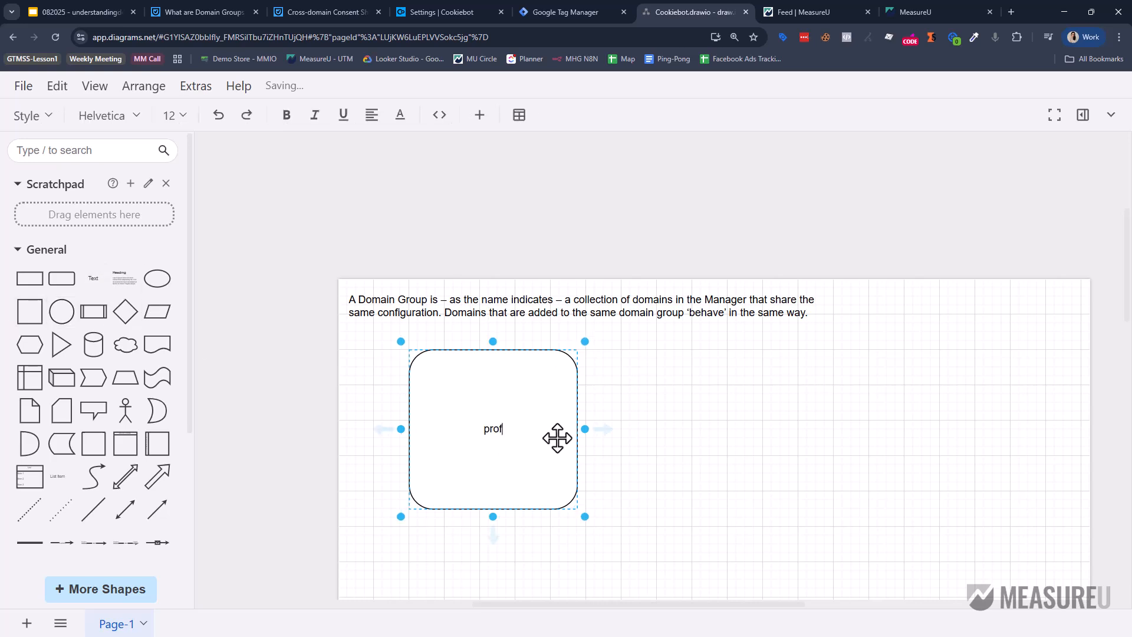
type("profitschool.com")
key("Return")
type("measureu.")
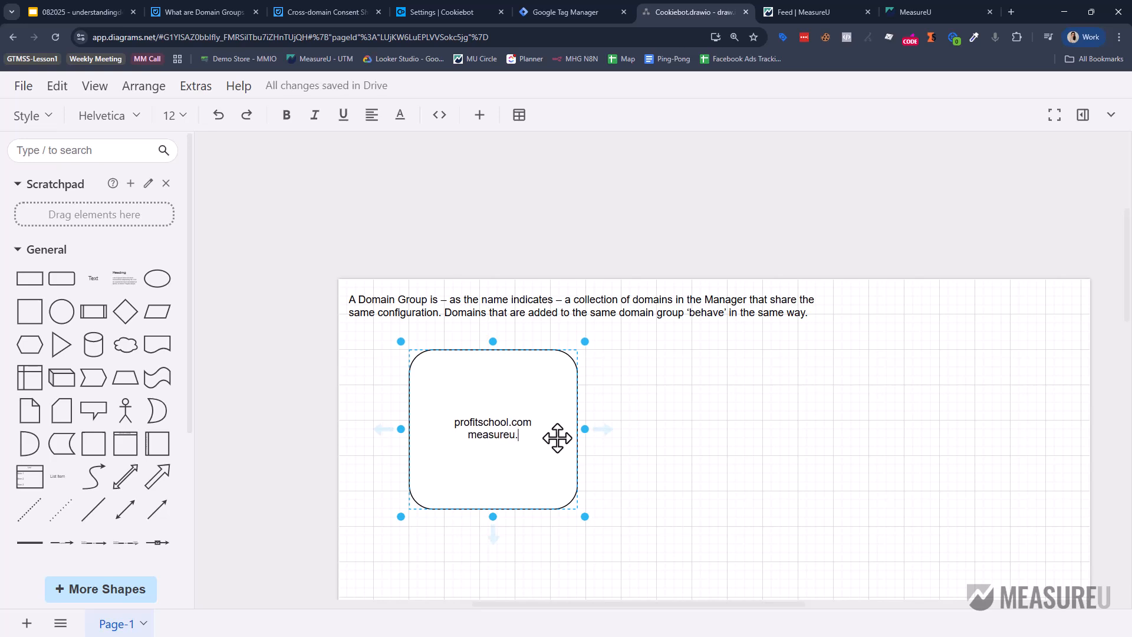
type("com")
key("Return")
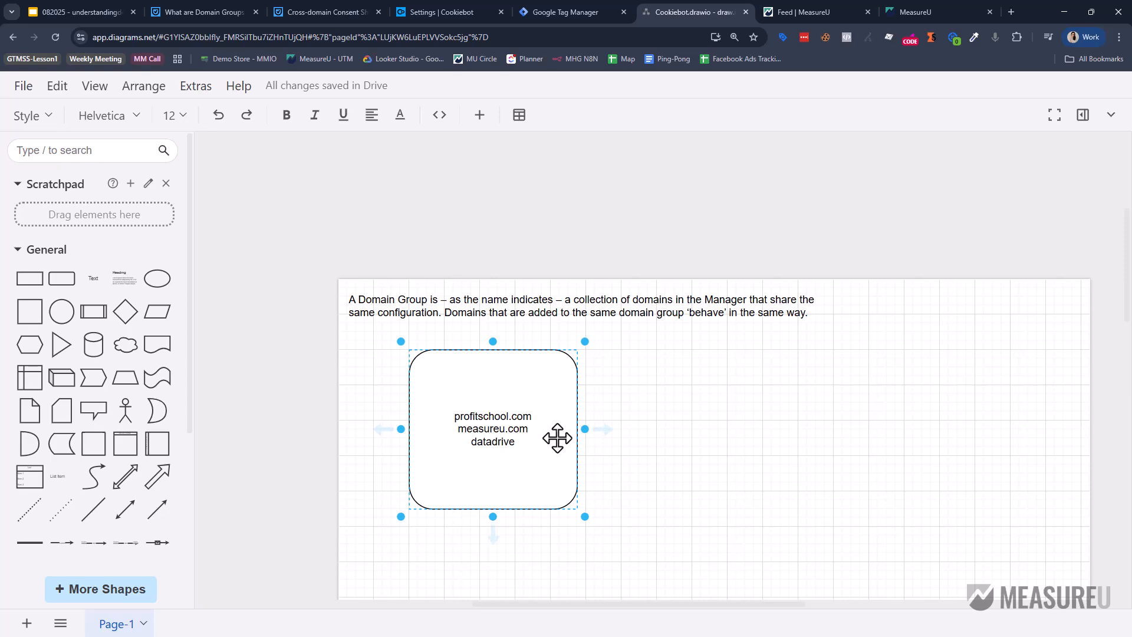
type("datadrivenu.com")
left_click(481, 394)
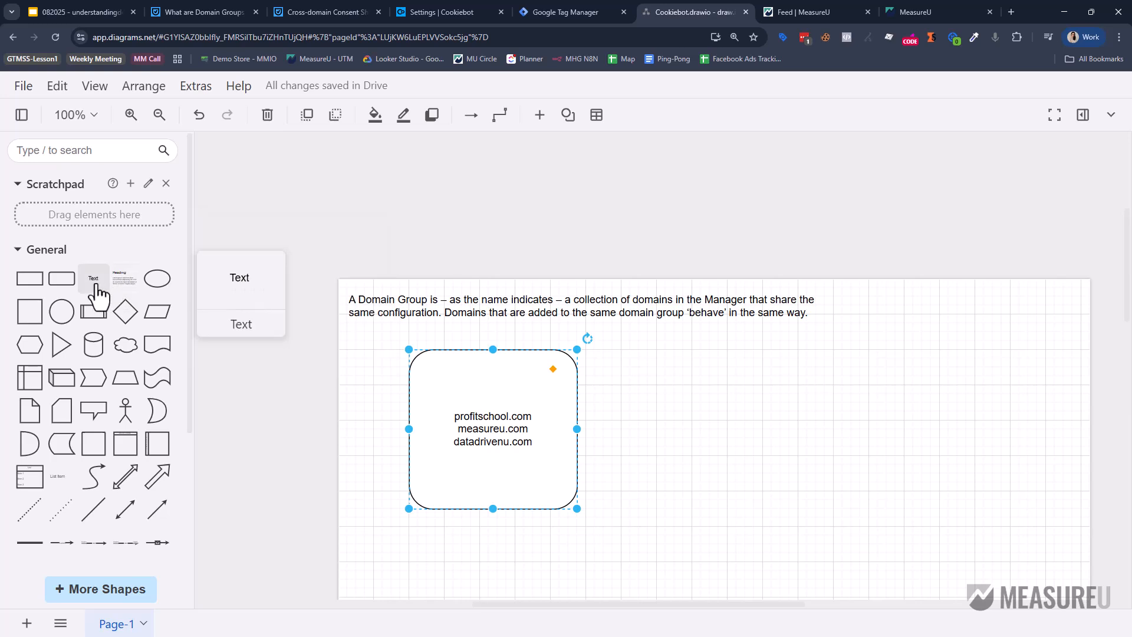
Add a text note 'Banner that behaviors the same' and move it into the rectangle's upper part.
left_click_drag(92, 279, 733, 383)
left_click_drag(653, 377, 653, 374)
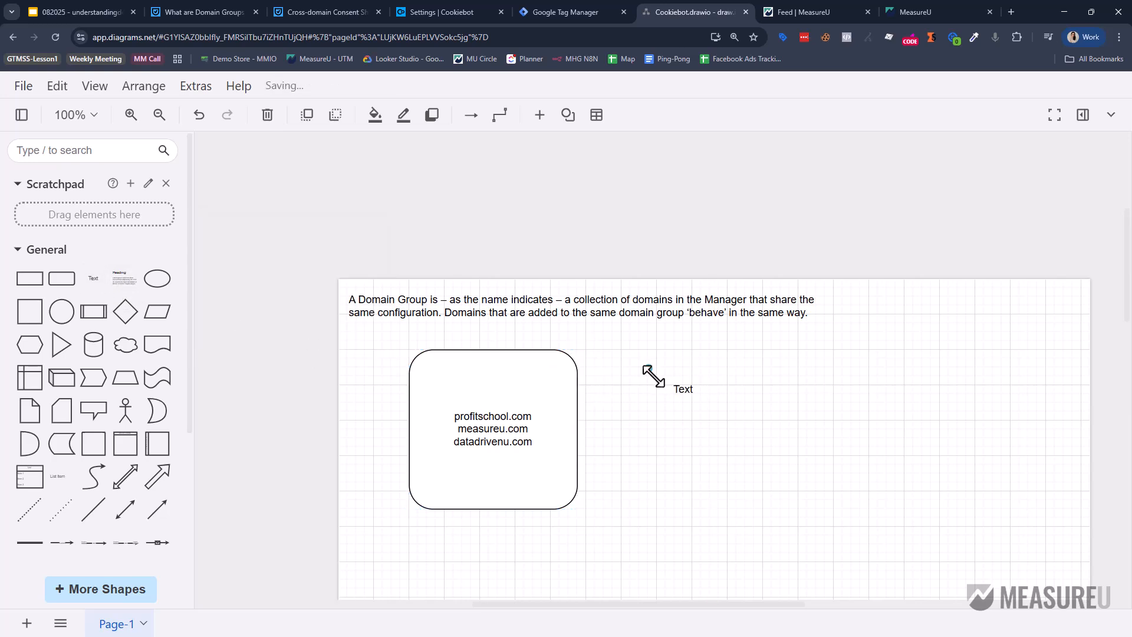
double_click(689, 386)
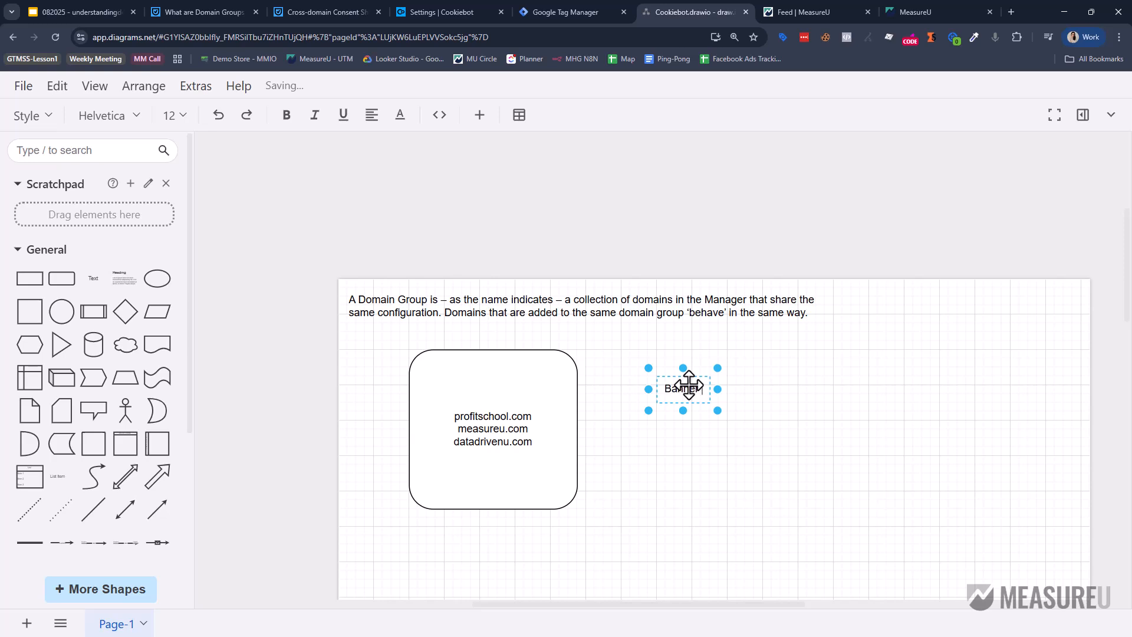
type("Banner that behaviors th")
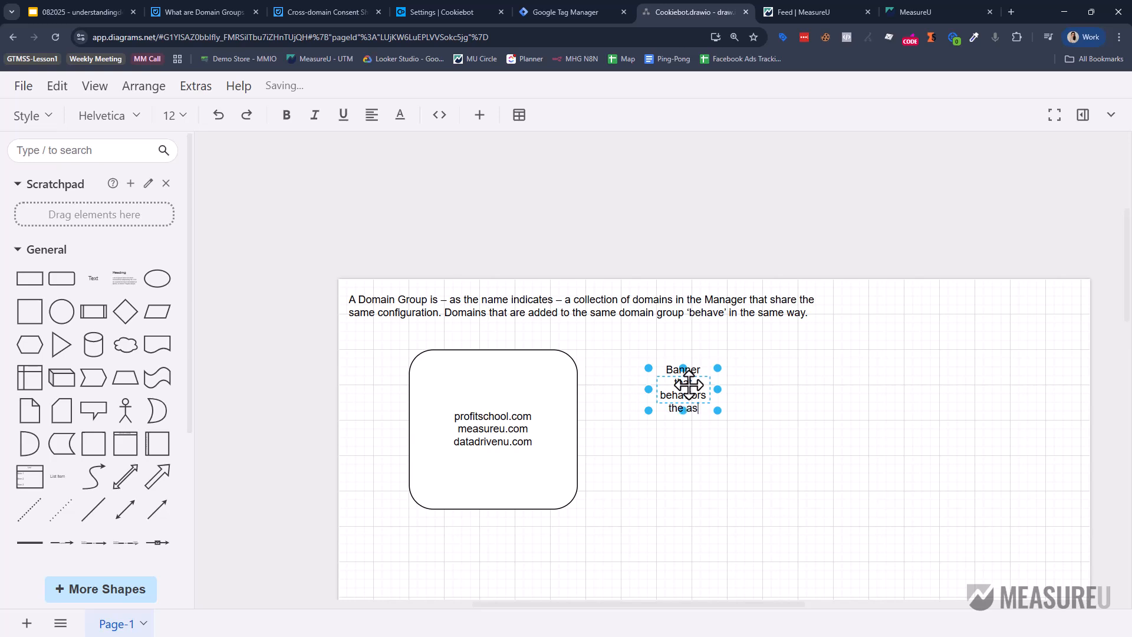
type("e same")
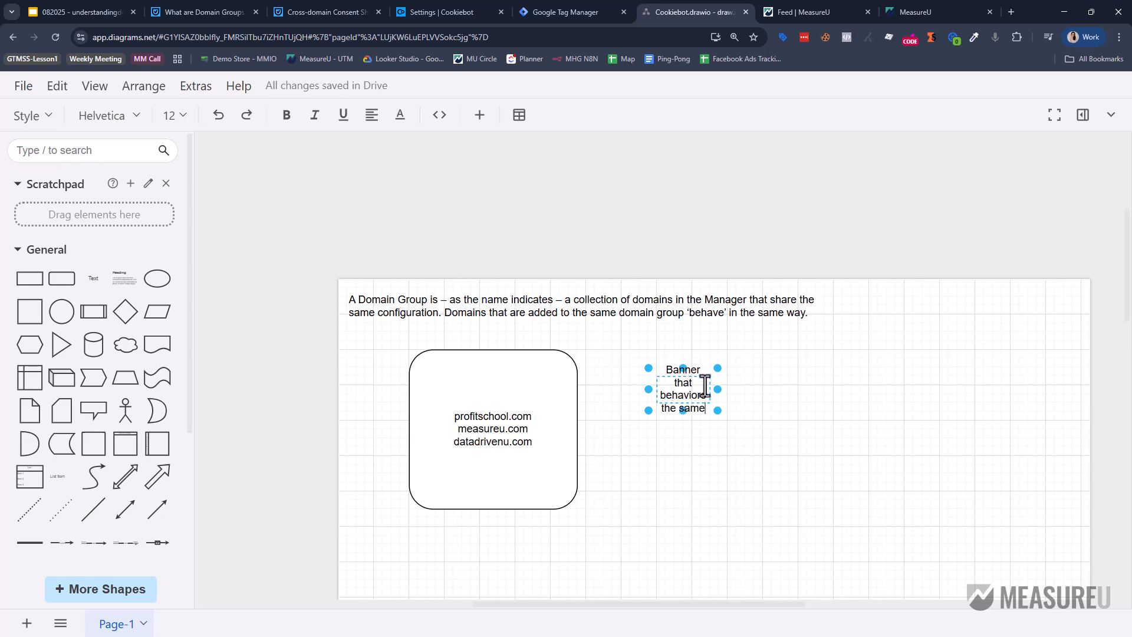
left_click(718, 457)
left_click_drag(678, 392, 540, 384)
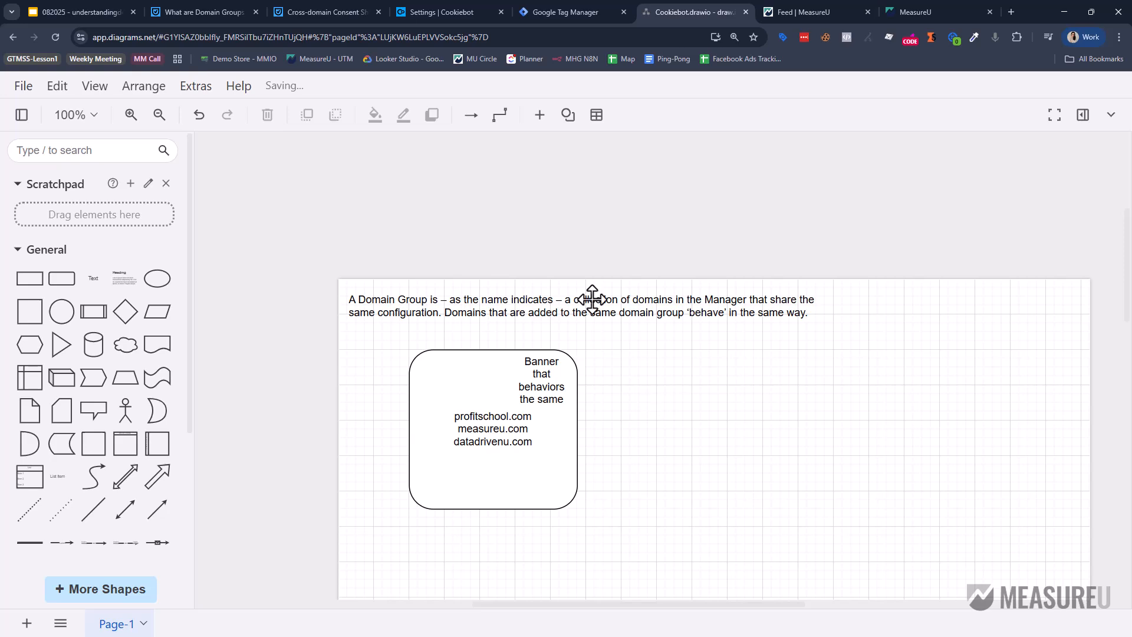
left_click(443, 12)
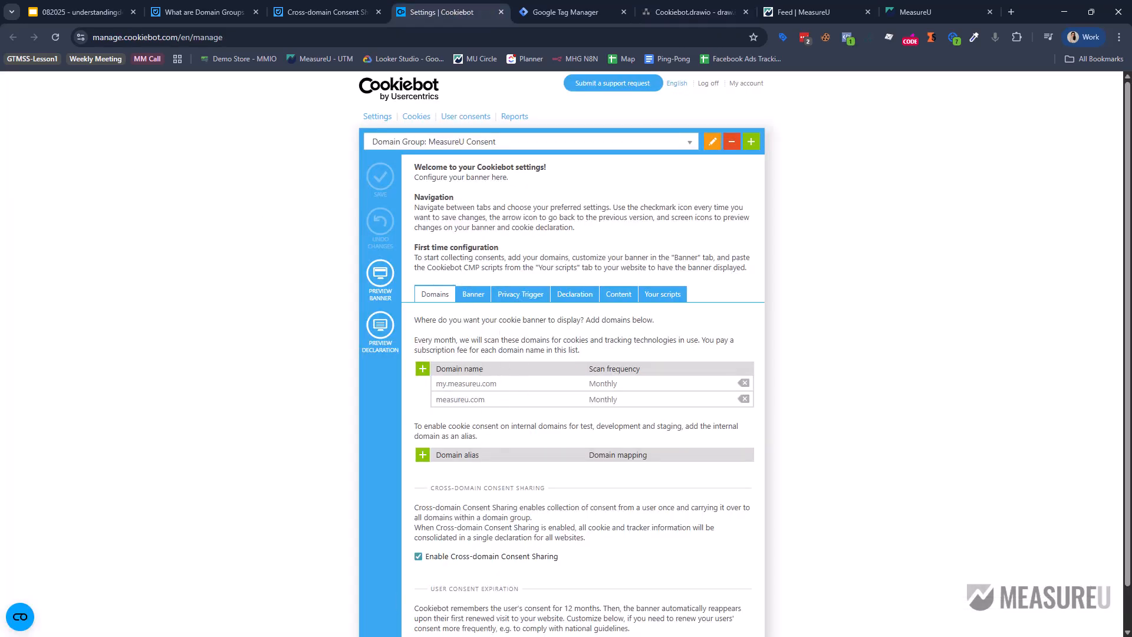
Review the banner settings, keeping the Swift template and Explicit Consent, then view the Privacy Trigger settings.
left_click(466, 295)
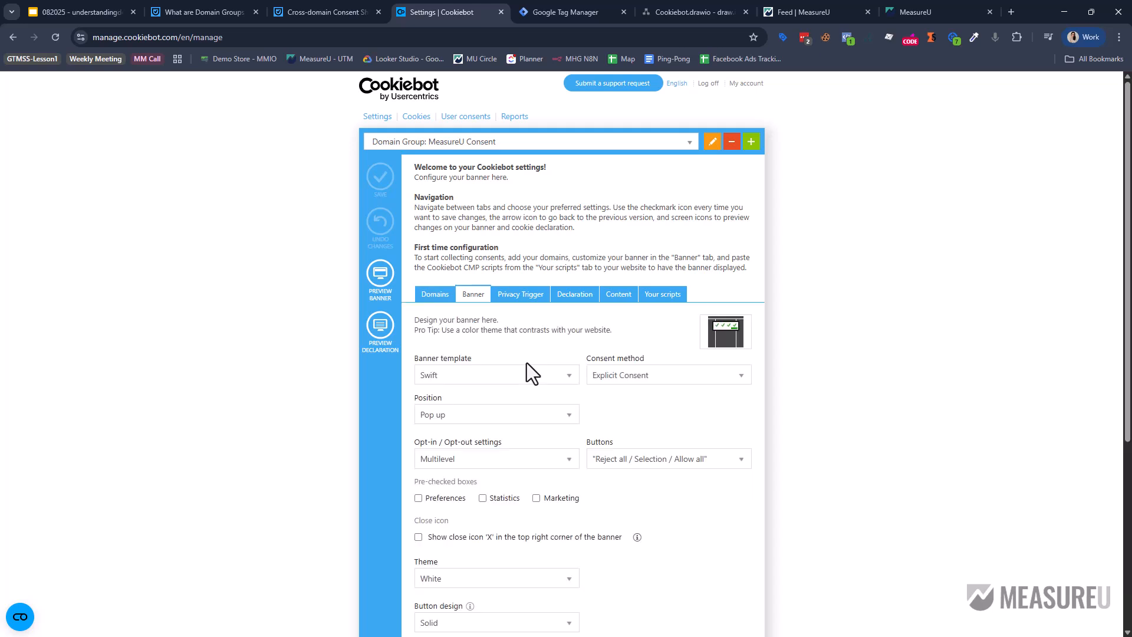
scroll(526, 362, "down", 3)
left_click(441, 239)
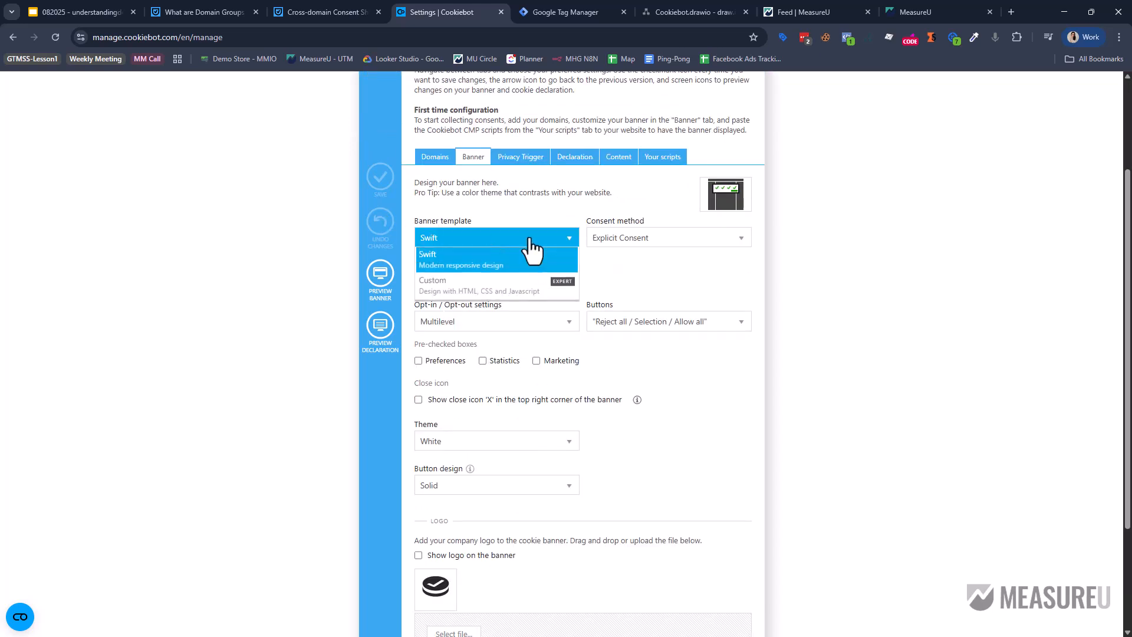
left_click(673, 289)
left_click(670, 238)
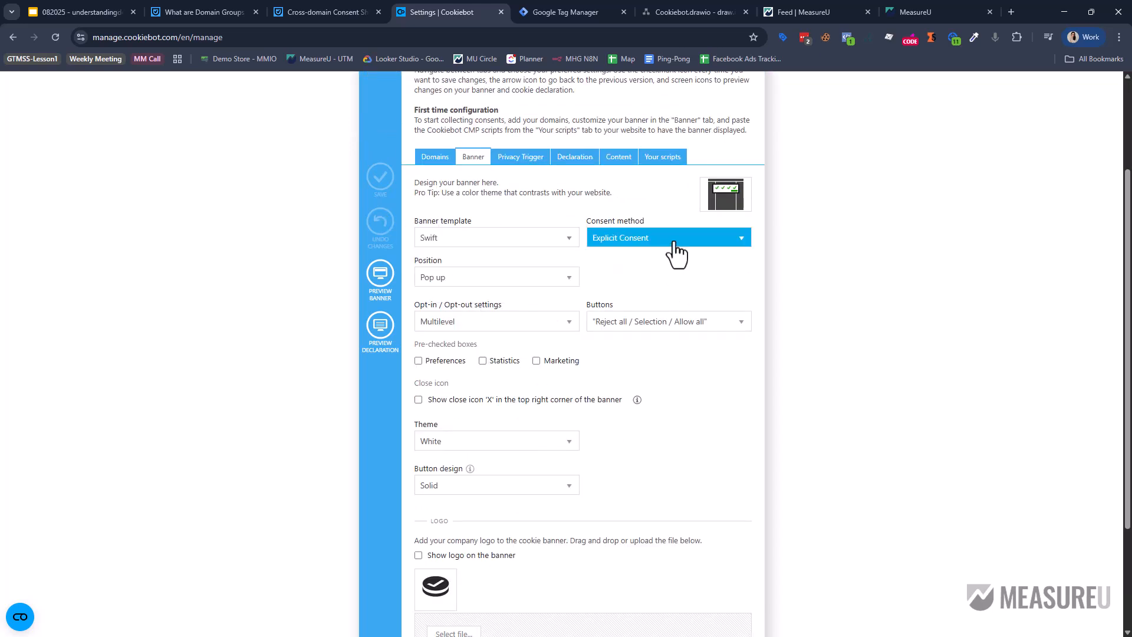
left_click(906, 270)
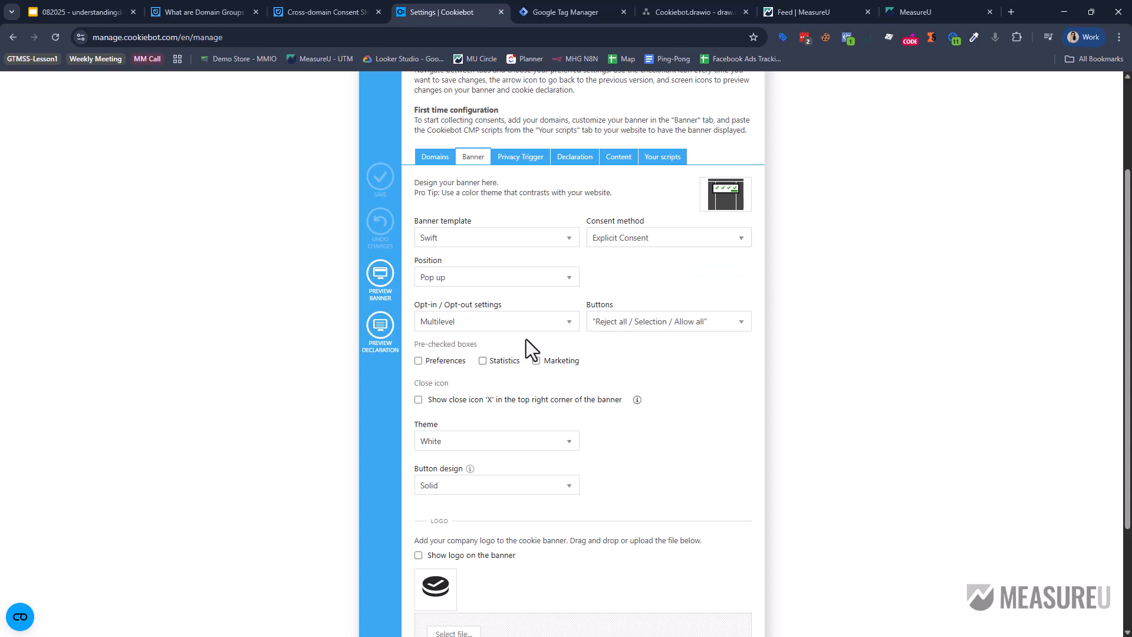
scroll(526, 339, "down", 3)
scroll(566, 390, "up", 5)
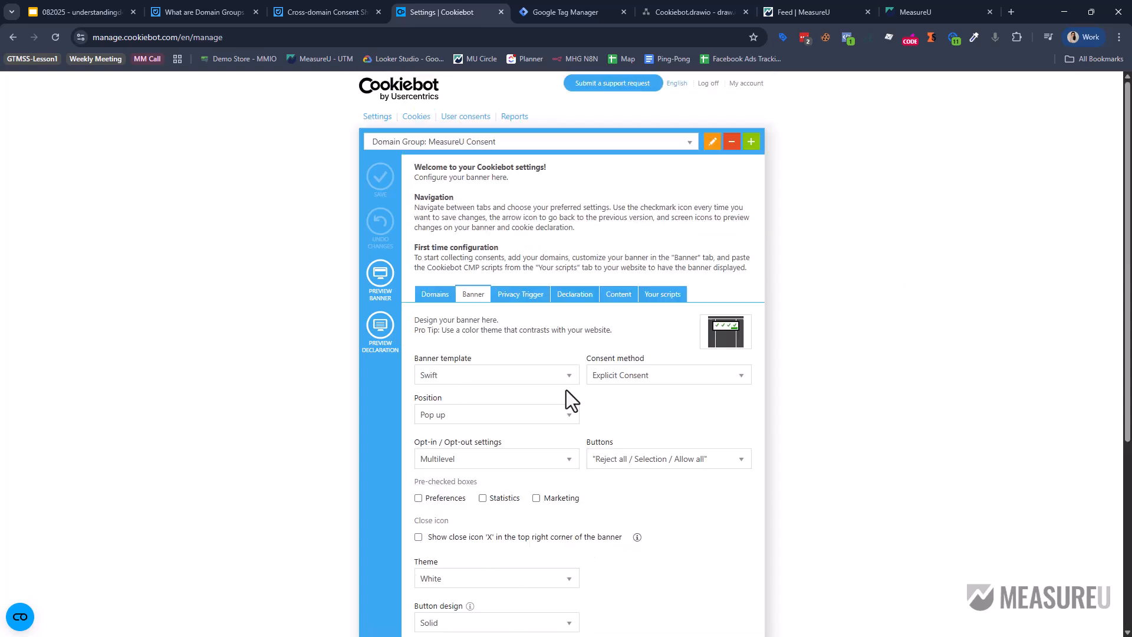
left_click(523, 295)
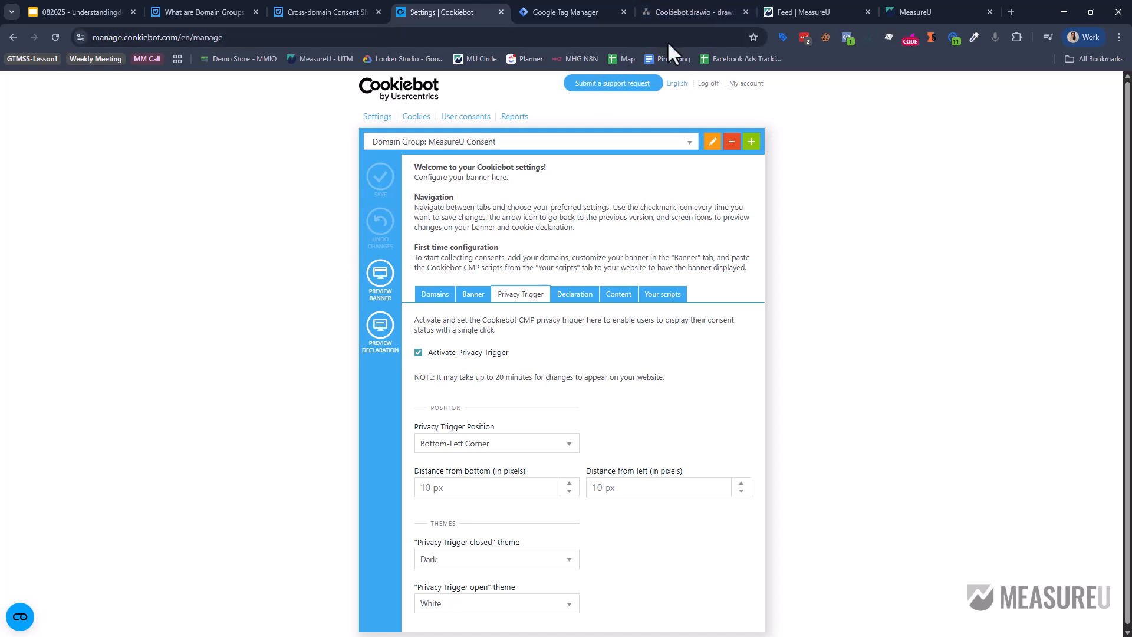
left_click(664, 15)
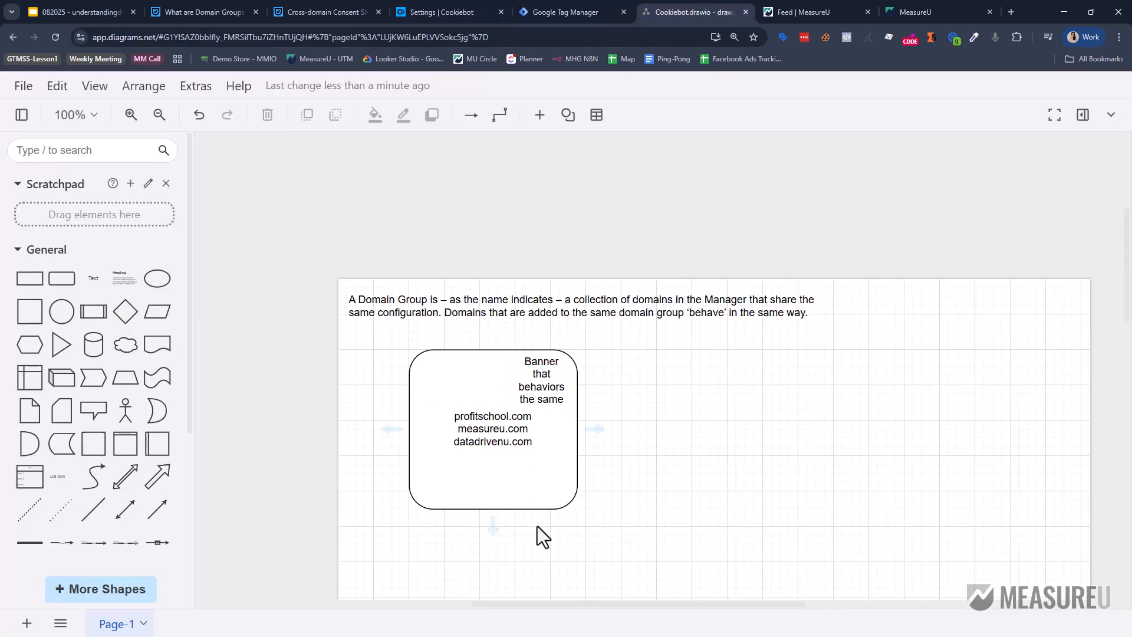
Highlight the Cross-domain Consent Sharing paragraph in the Domain Groups article.
left_click(215, 5)
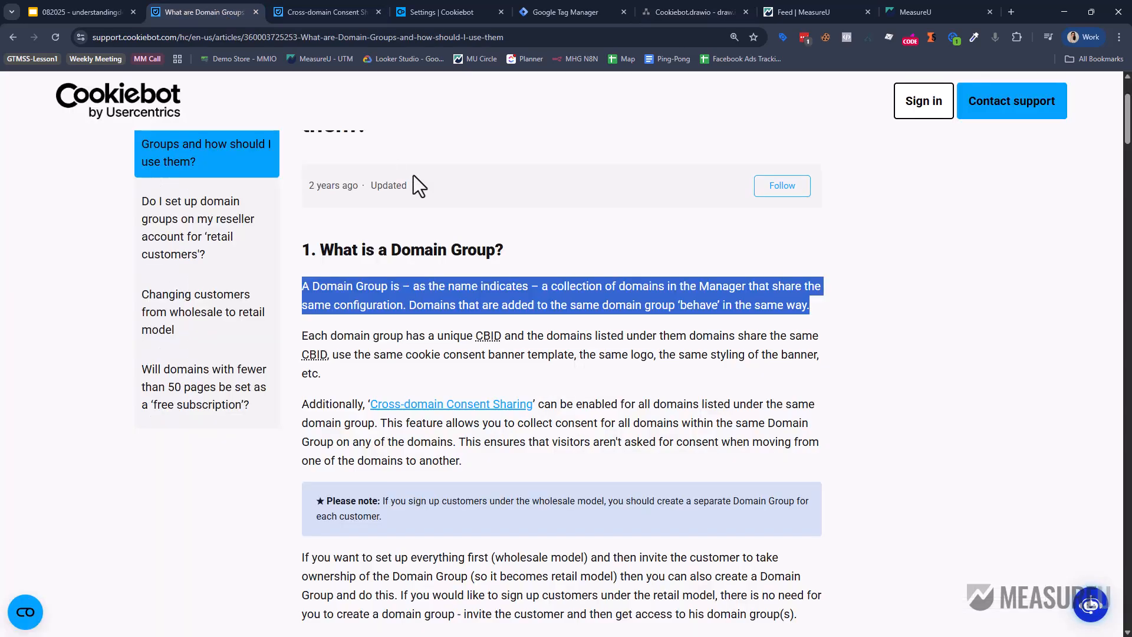
left_click_drag(302, 404, 826, 458)
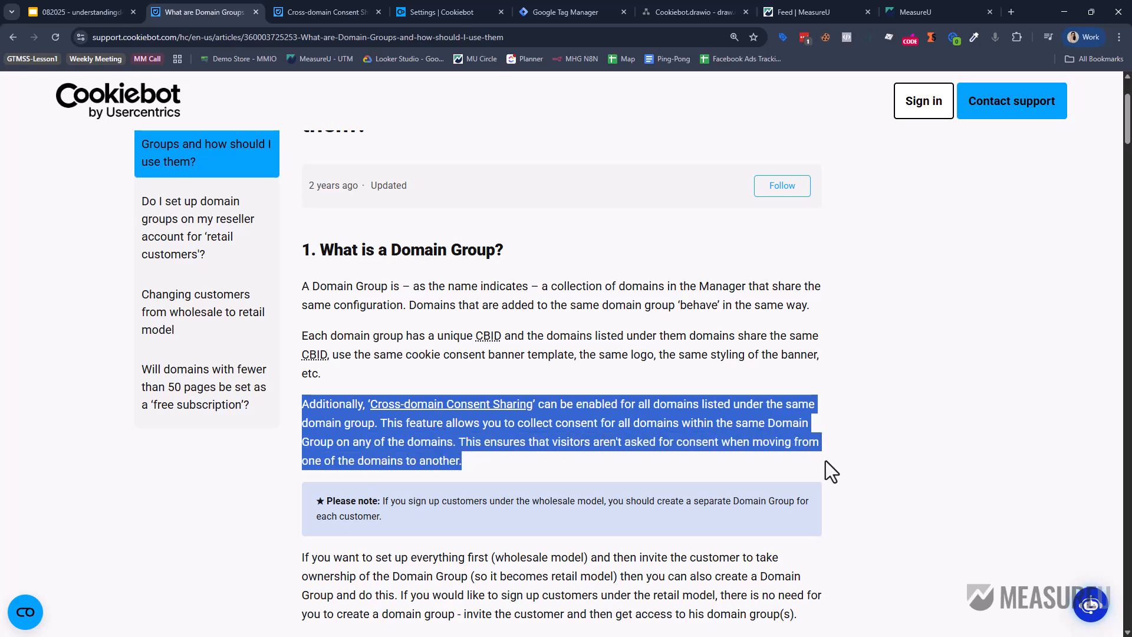
scroll(825, 462, "down", 2)
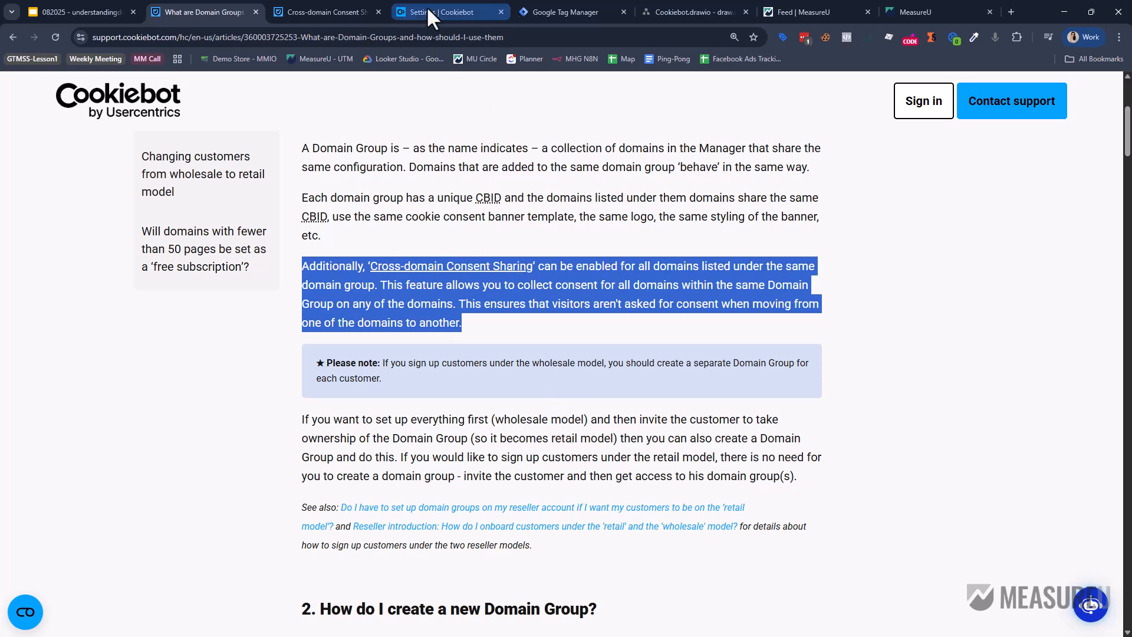
Add a profitschool.com text label below the rounded box and widen it to fit.
left_click(663, 12)
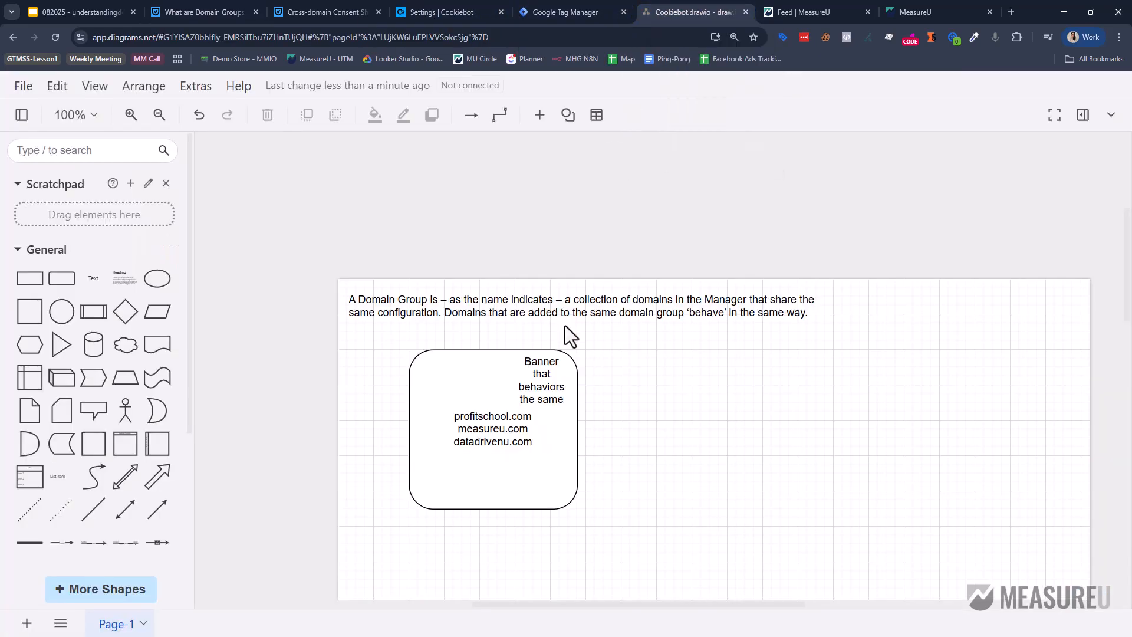
scroll(640, 437, "down", 5)
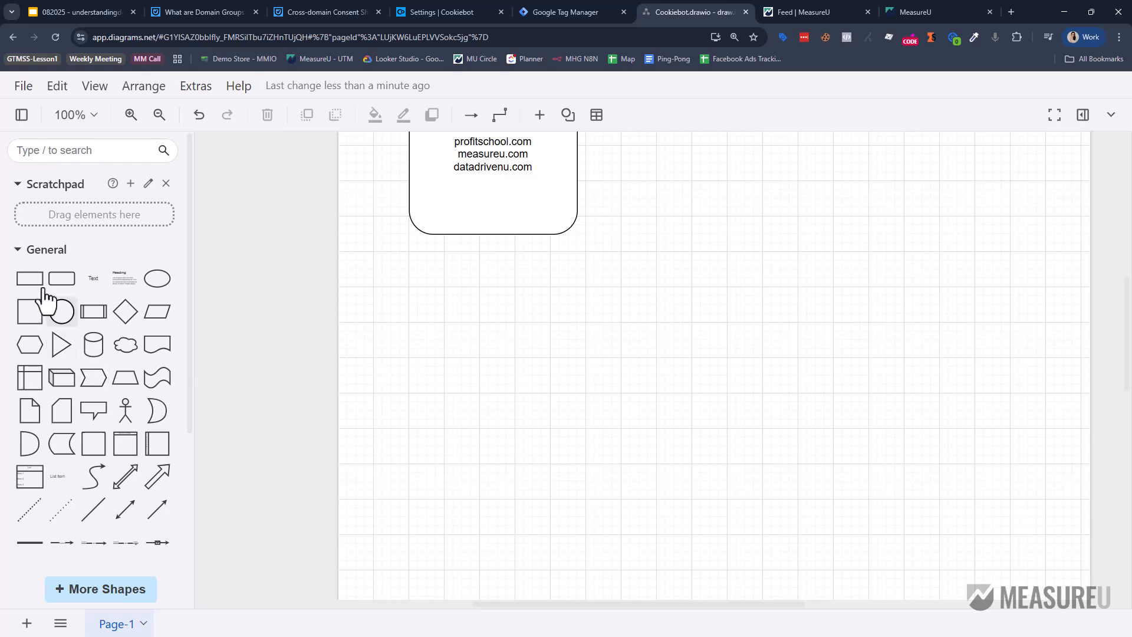
left_click_drag(95, 283, 409, 321)
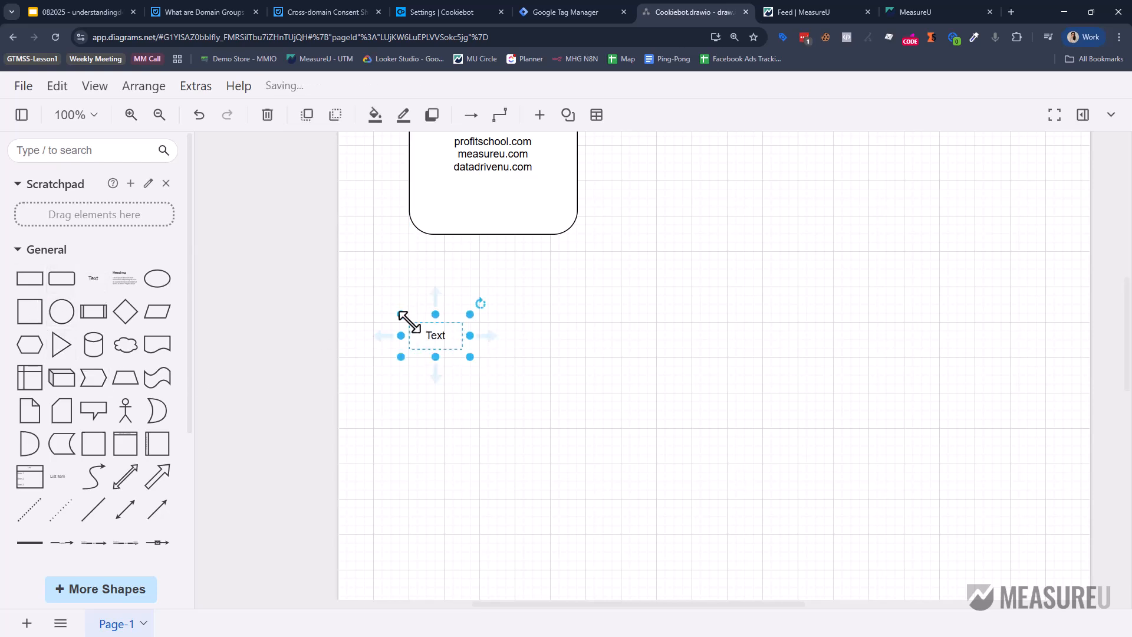
double_click(419, 326)
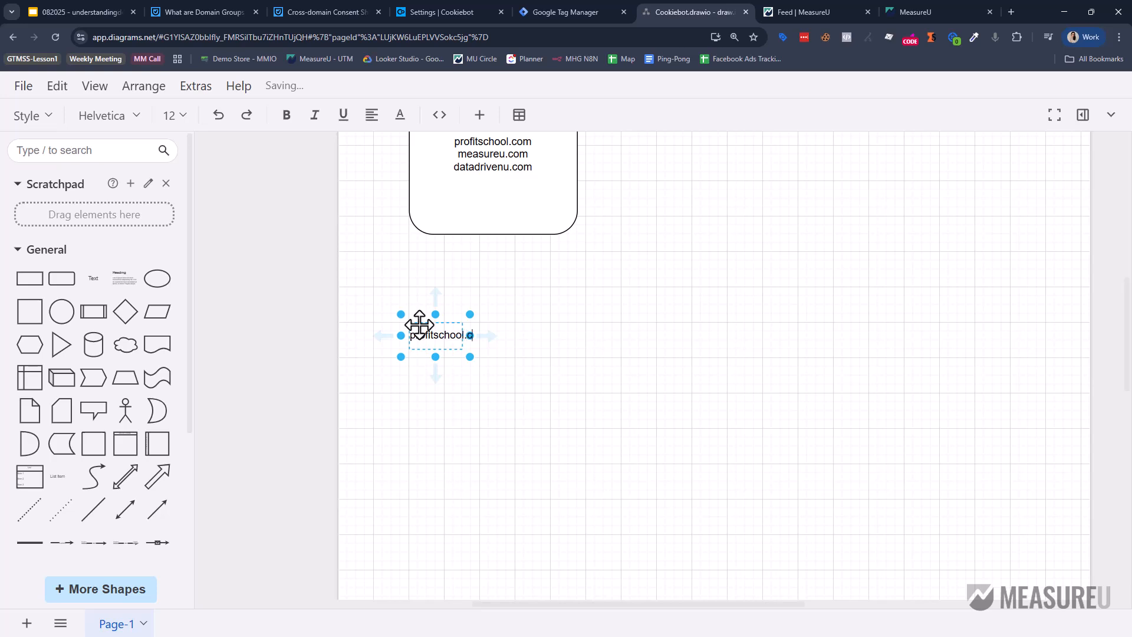
left_click(544, 333)
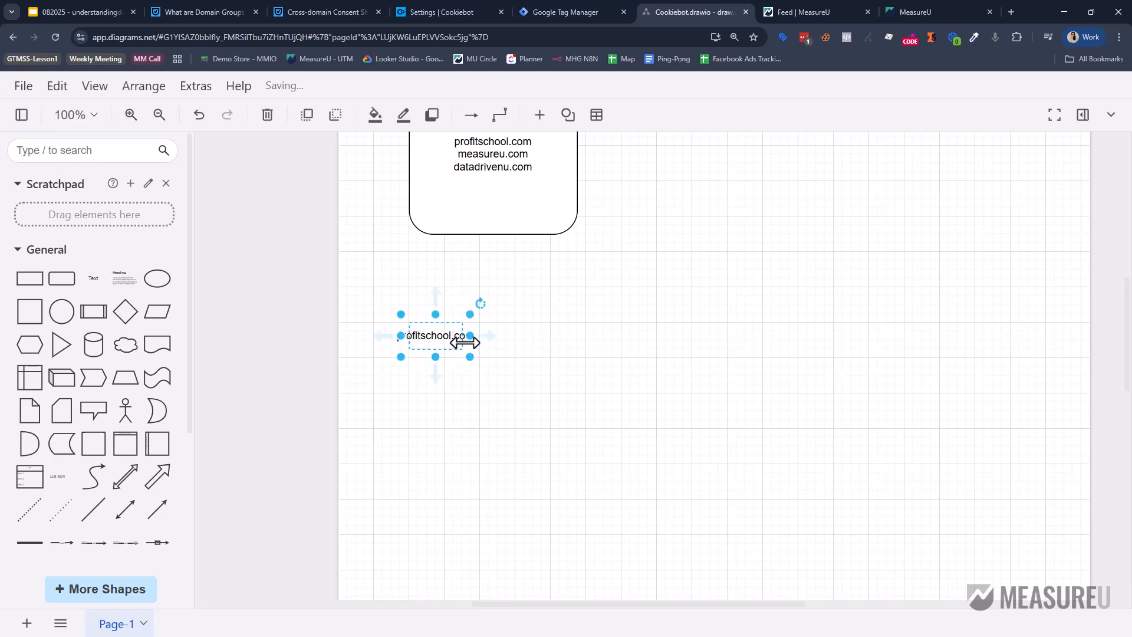
left_click_drag(469, 336, 677, 334)
Duplicate the label and change the copy to measureu.com.
key("ctrl+d")
double_click(677, 334)
left_click(677, 334)
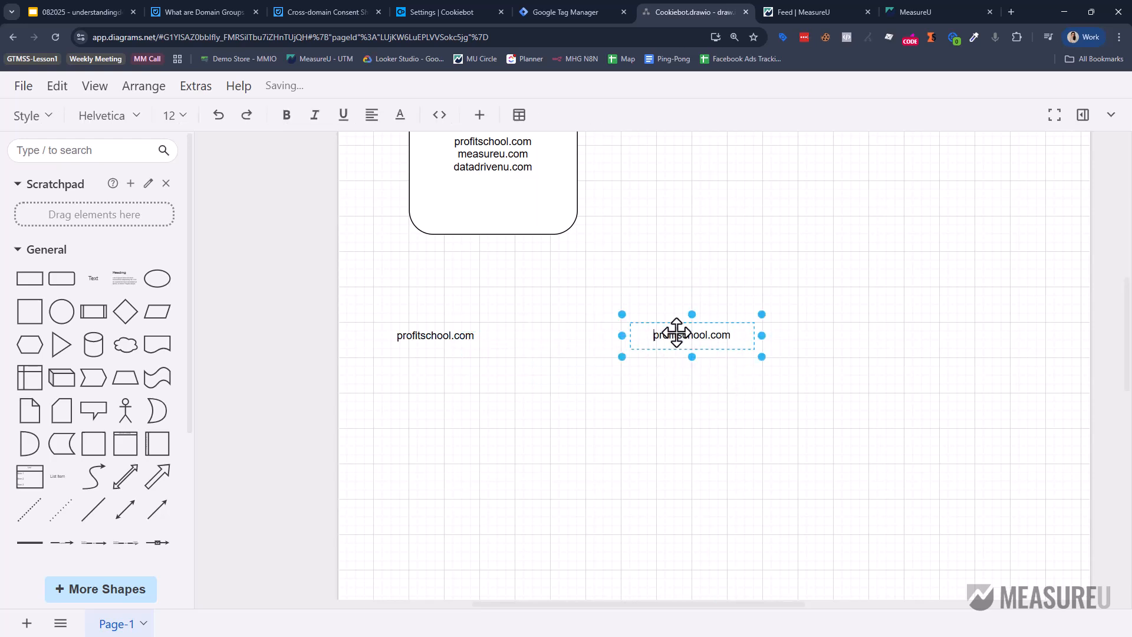
double_click(677, 334)
type("measureu")
left_click(746, 276)
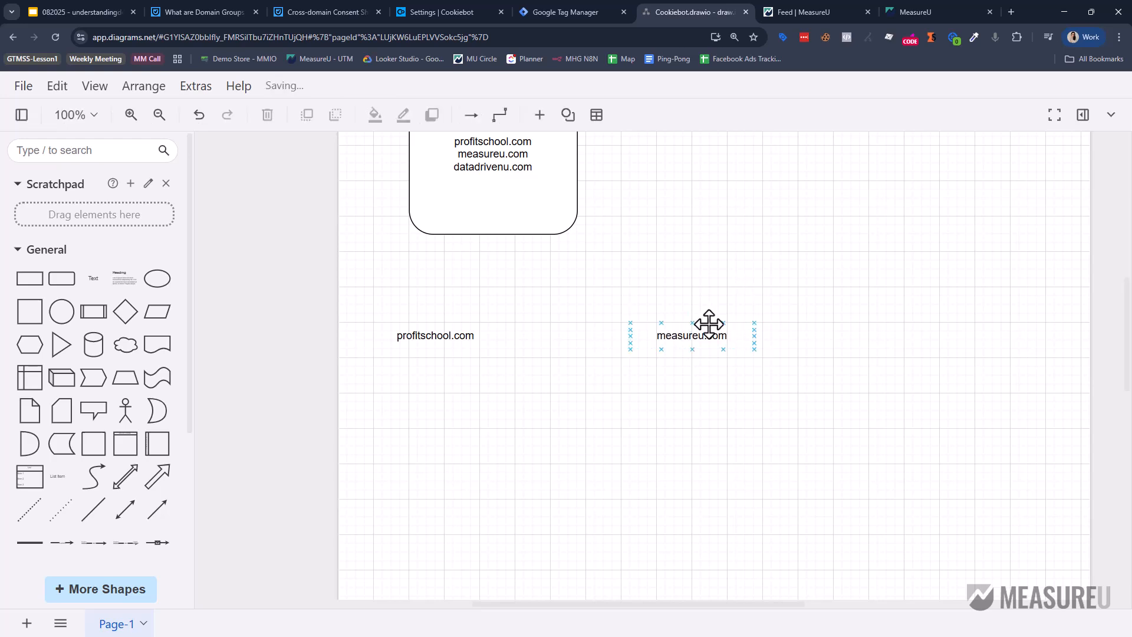
Duplicate measureu.com, move the copy right in line, and rename it datadrivenu.com.
left_click(702, 336)
key("ctrl+d")
left_click_drag(718, 335, 883, 331)
double_click(883, 331)
double_click(884, 331)
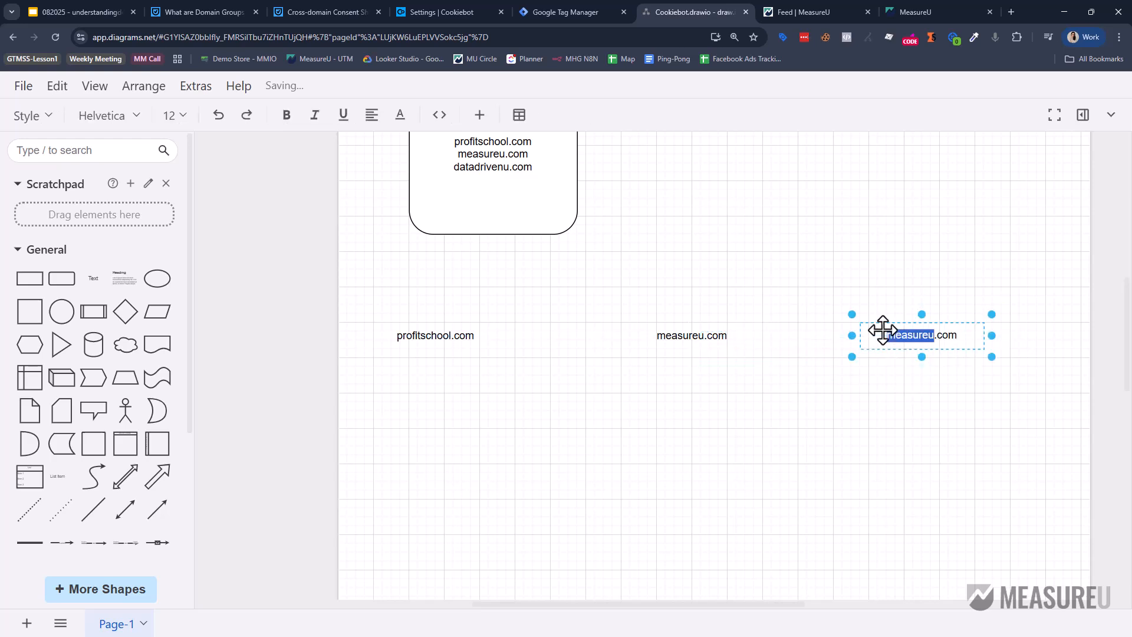
type("datadrivenu")
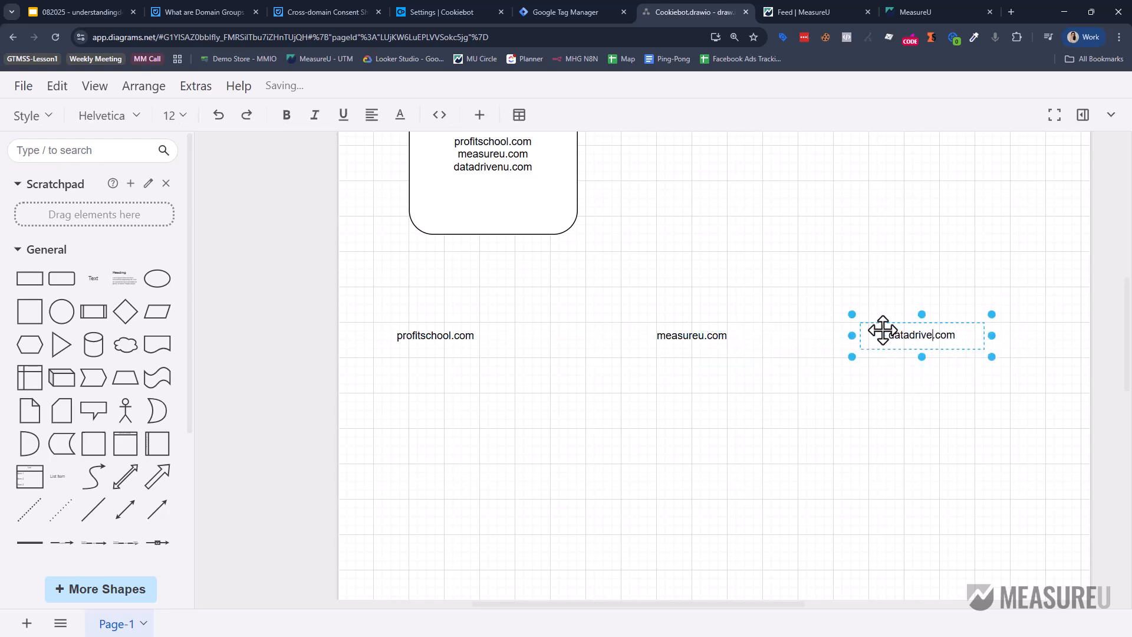
left_click(727, 388)
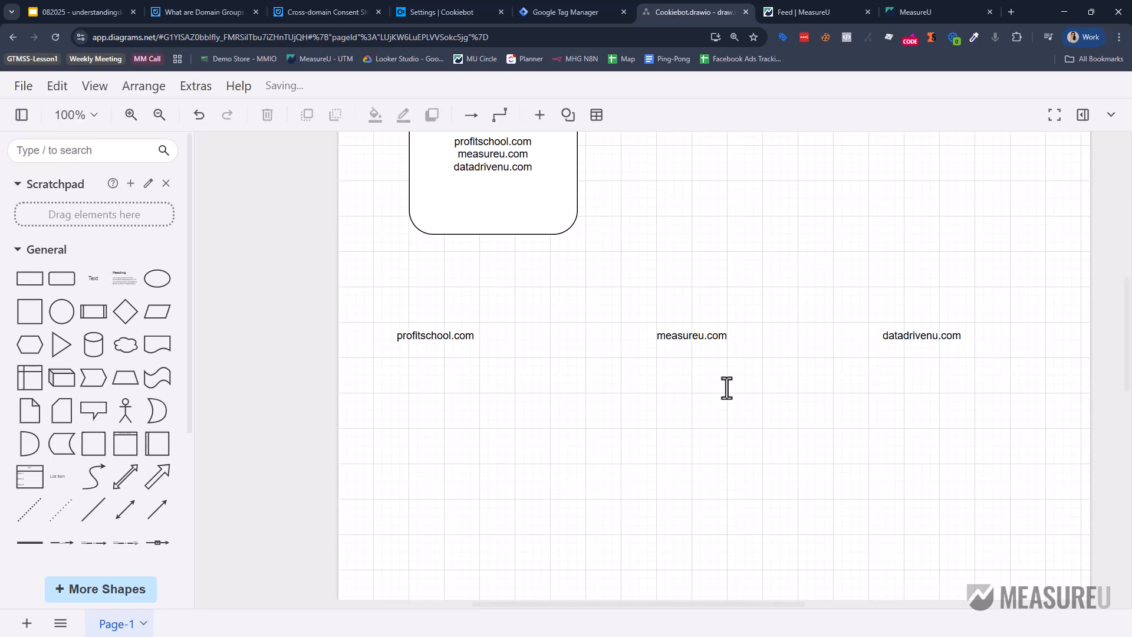
Draw arrows profitschool.com → measureu.com → datadrivenu.com, plus a return arrow below the row to profitschool.com.
left_click_drag(514, 335, 639, 336)
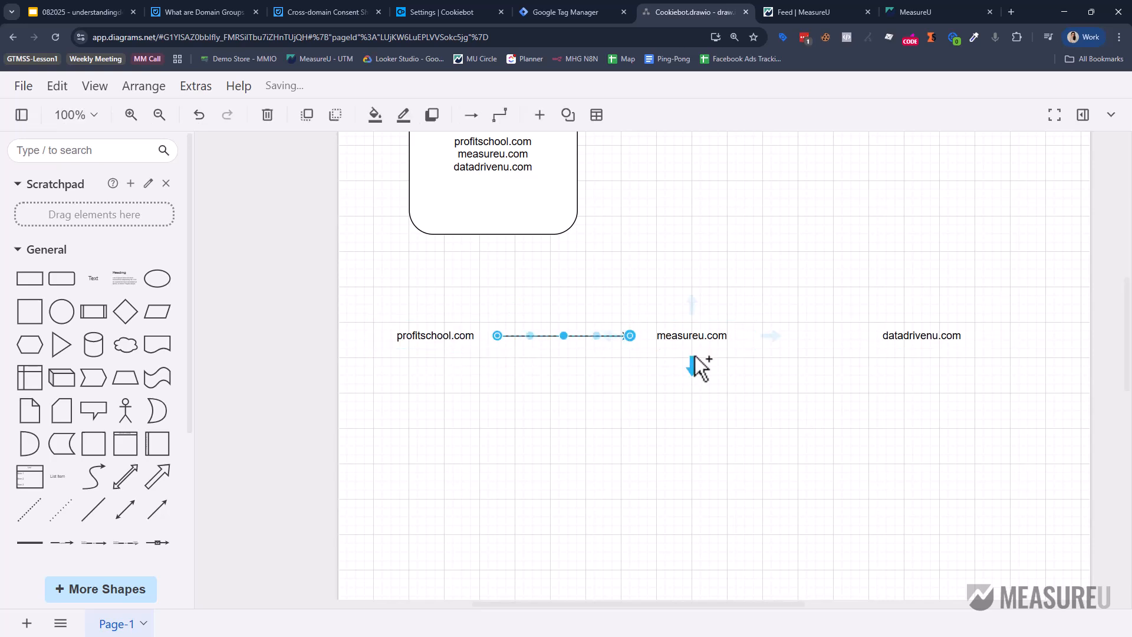
left_click_drag(497, 336, 869, 342)
mouse_move(923, 355)
left_click_drag(923, 371, 439, 355)
left_click_drag(436, 337, 436, 348)
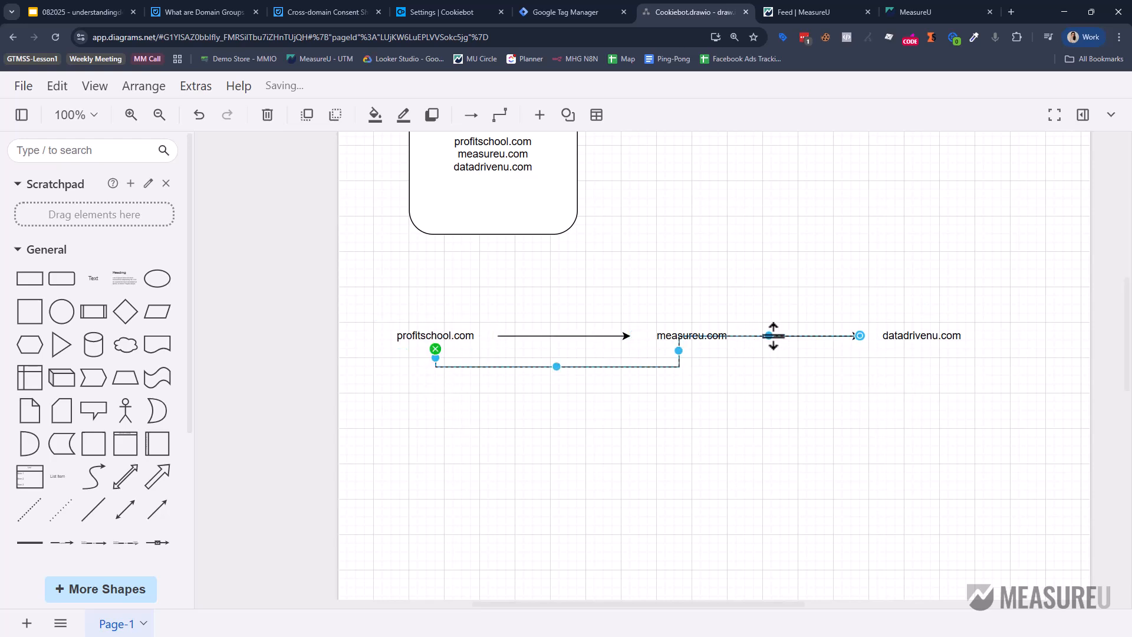
left_click_drag(773, 336, 779, 366)
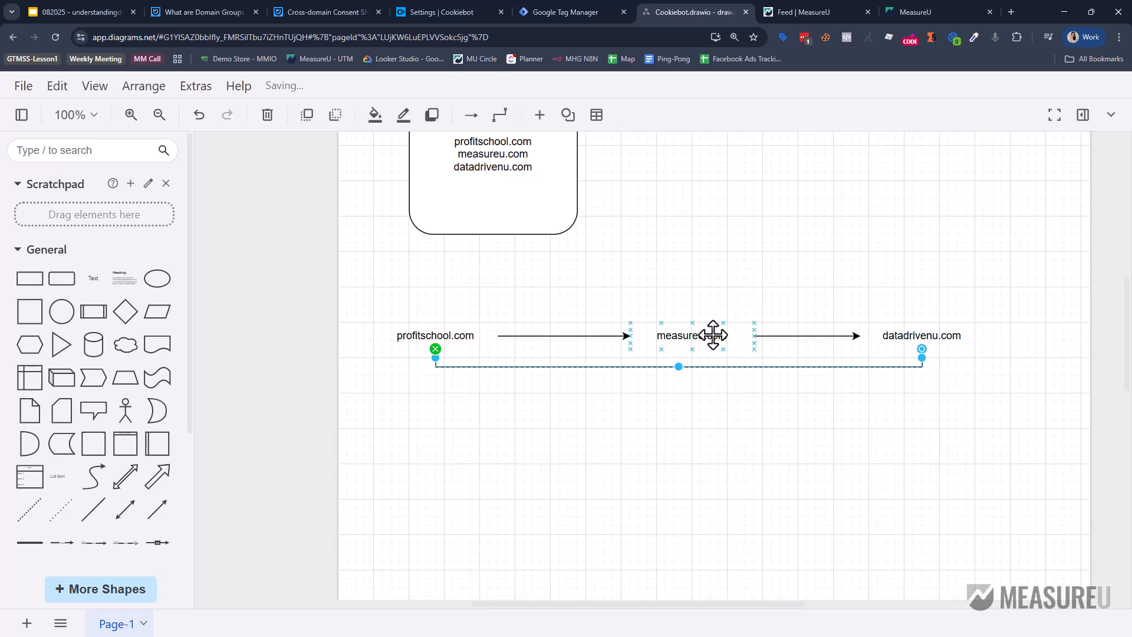
Add an arrow from measureu.com back to profitschool.com, routed over the top of the row.
left_click_drag(694, 306, 436, 322)
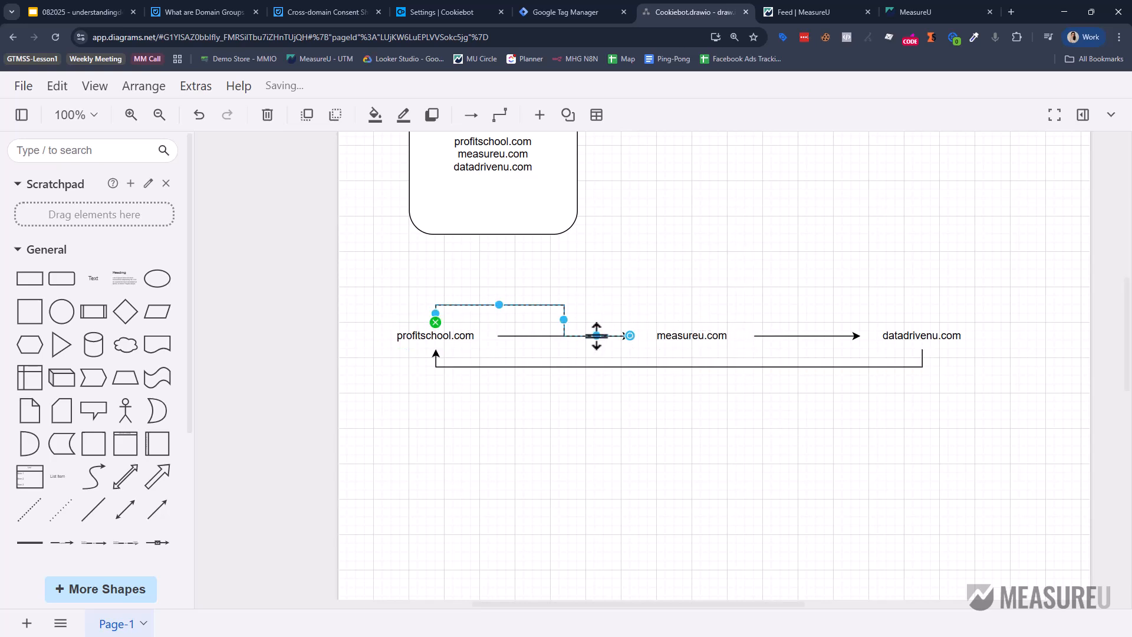
left_click_drag(596, 335, 627, 304)
left_click(761, 302)
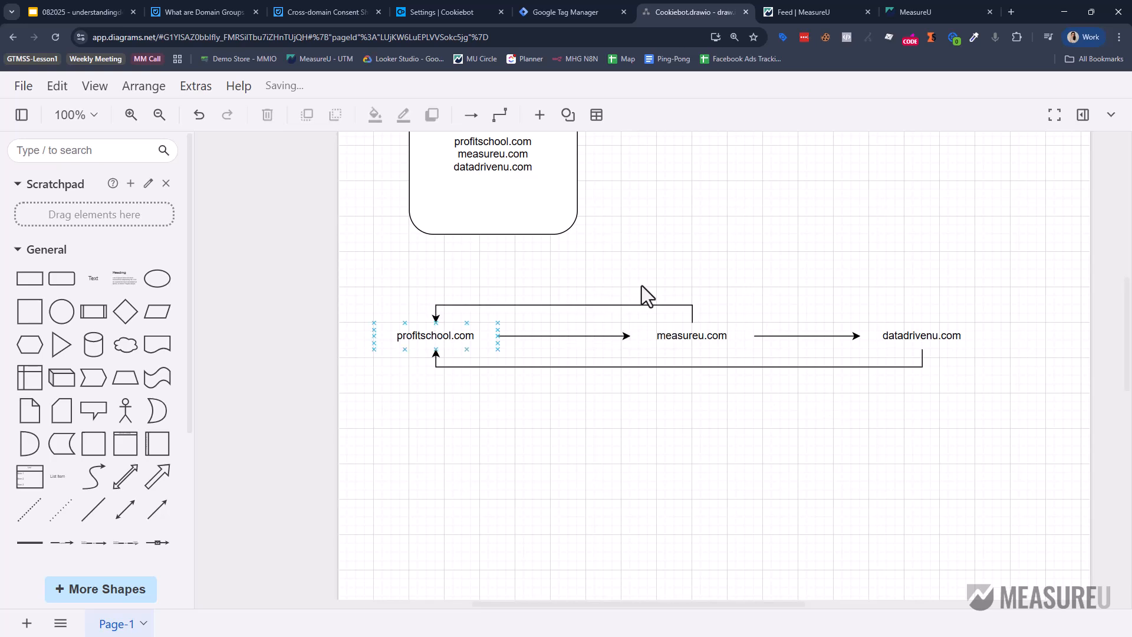
Highlight the storage partitioning explanation in the Cross-domain Consent Sharing article.
left_click(298, 11)
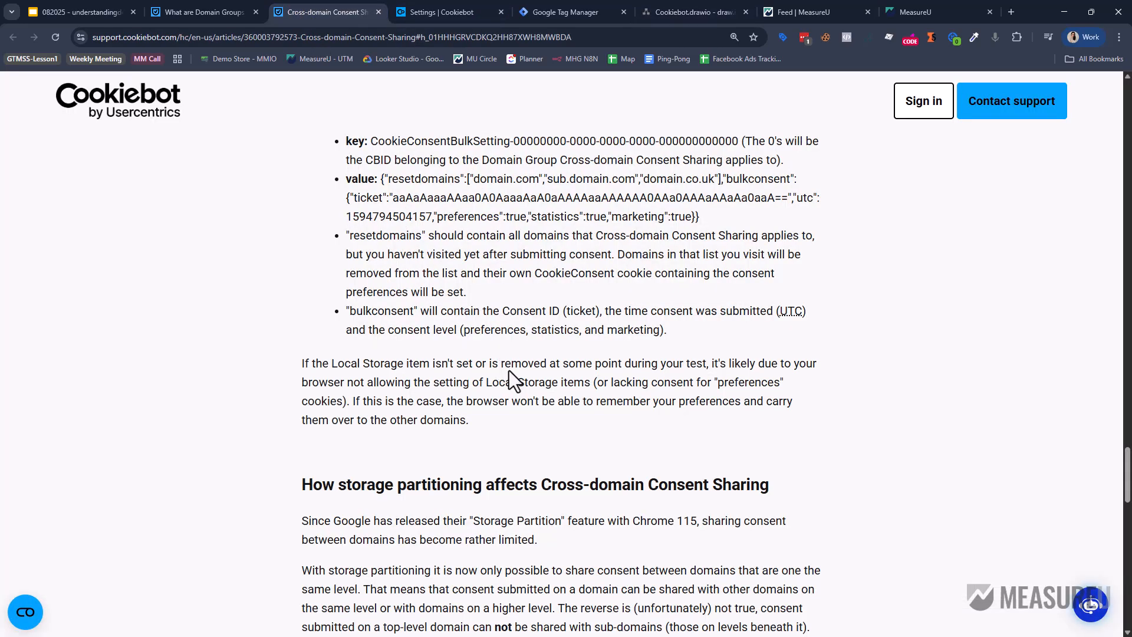
scroll(509, 370, "down", 5)
scroll(454, 274, "down", 2)
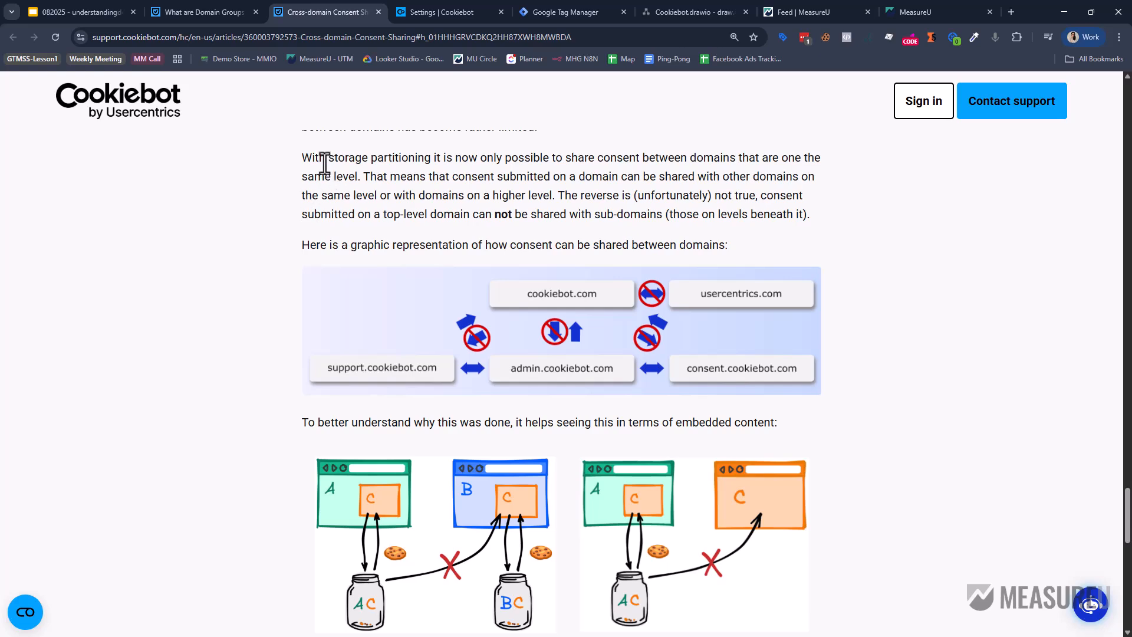
scroll(321, 165, "up", 2)
left_click_drag(303, 247, 872, 536)
left_click(872, 536)
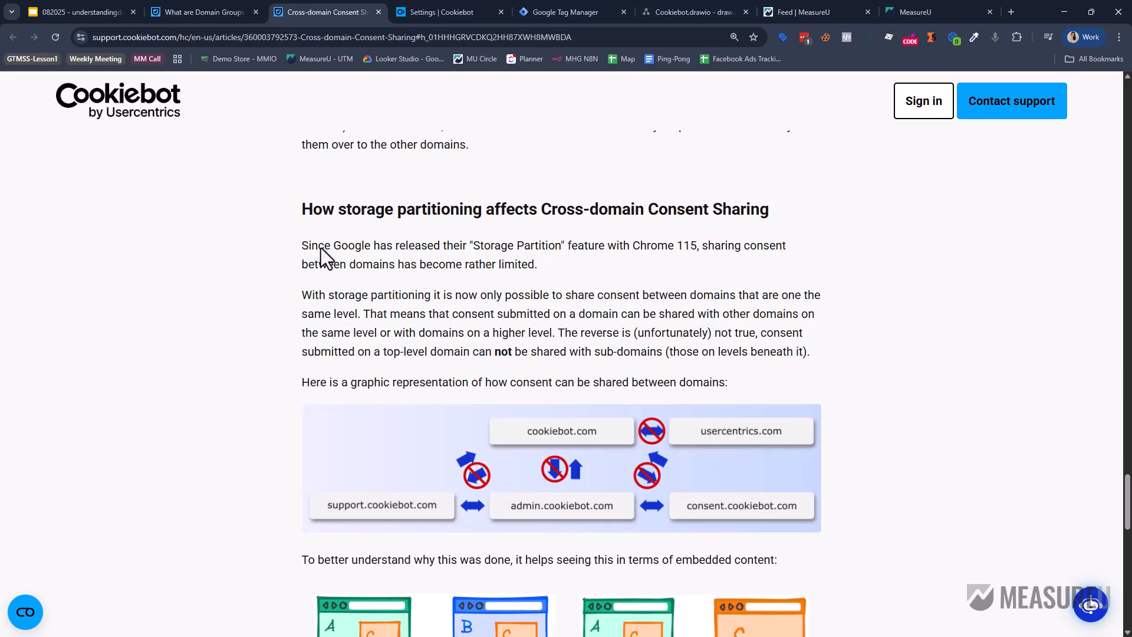
left_click_drag(340, 247, 775, 265)
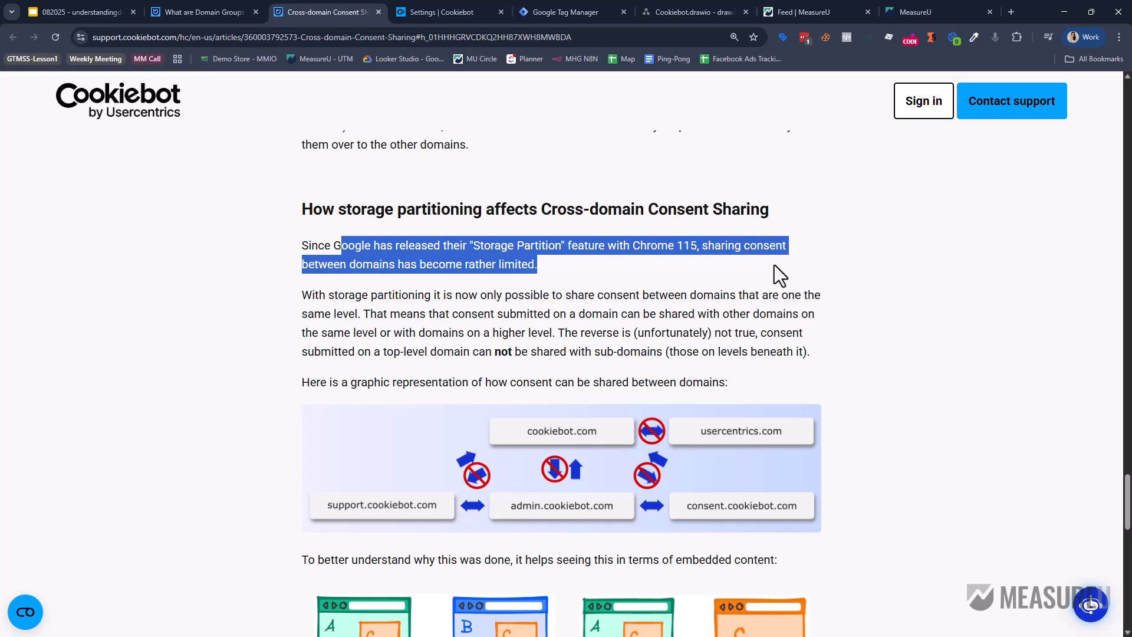
left_click(774, 265)
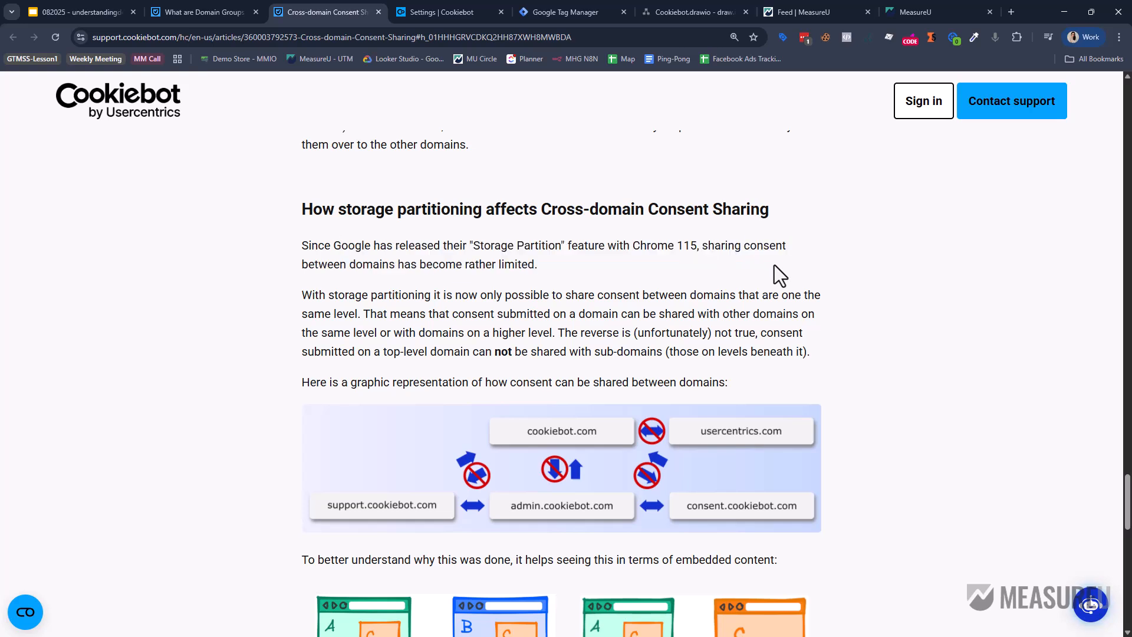
Read further down the article and highlight the sentence on browser-imposed limitations.
scroll(774, 265, "down", 5)
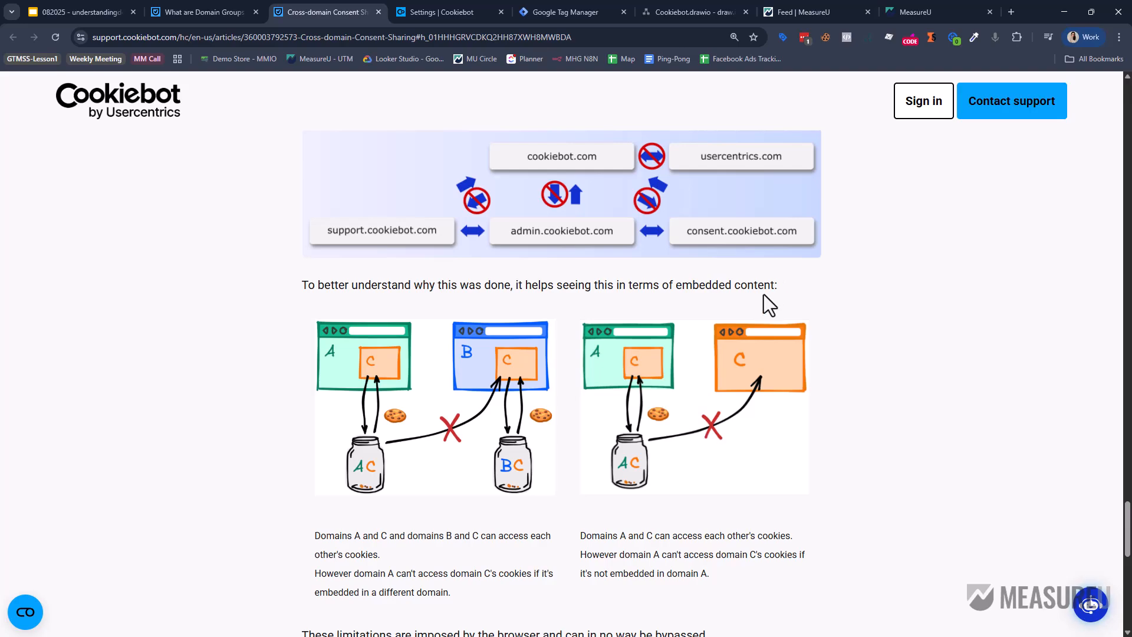
scroll(764, 298, "up", 10)
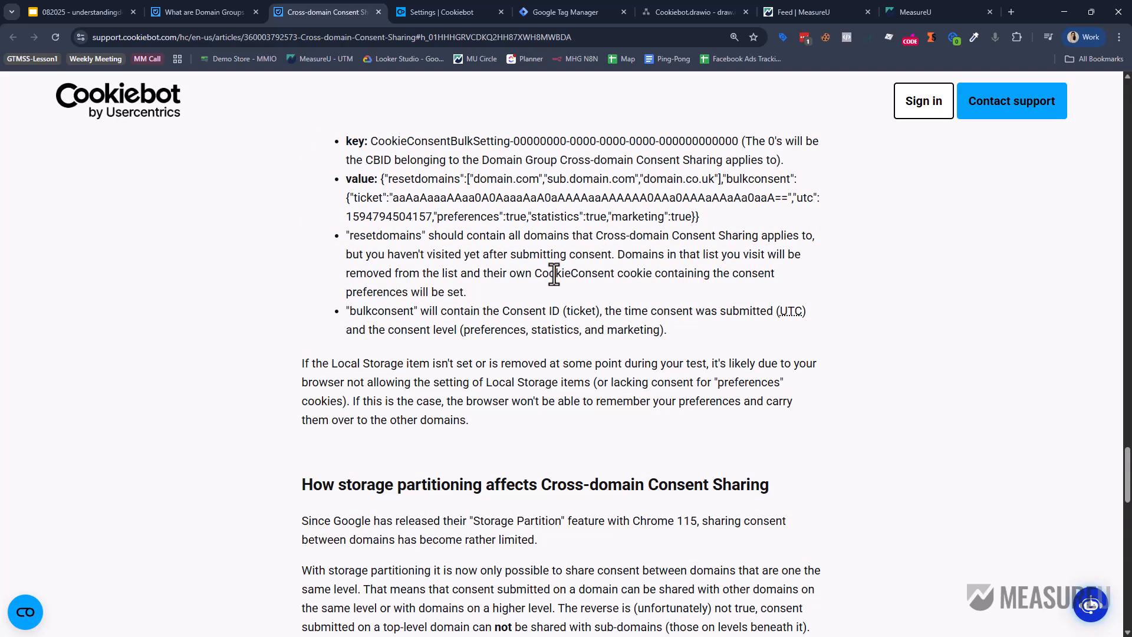
scroll(553, 275, "up", 5)
scroll(561, 292, "down", 7)
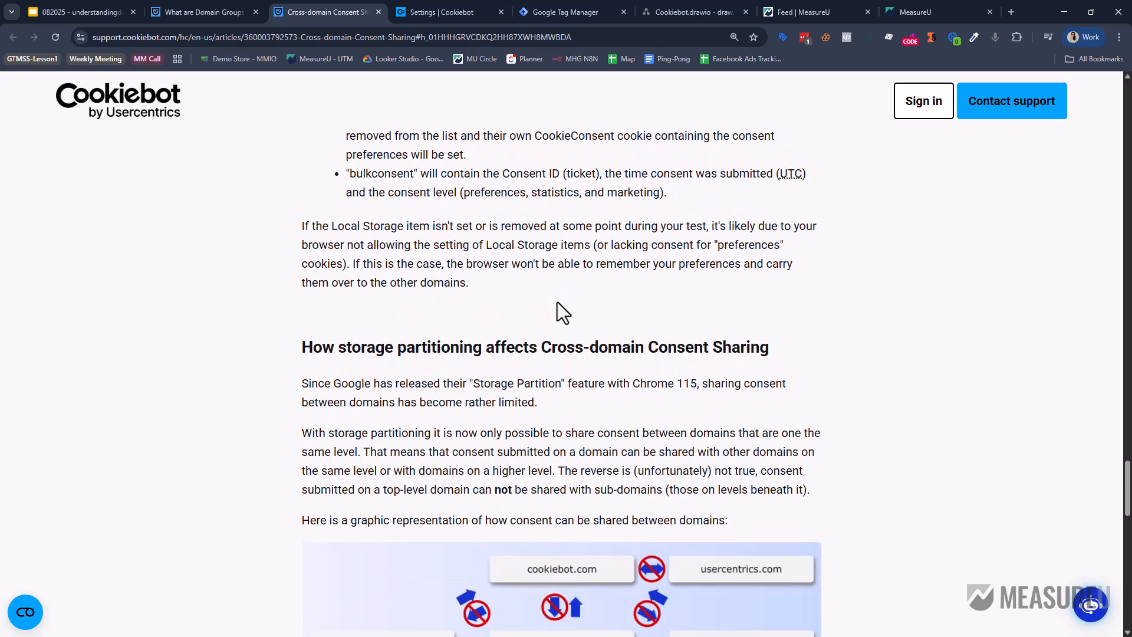
left_click_drag(445, 380, 679, 395)
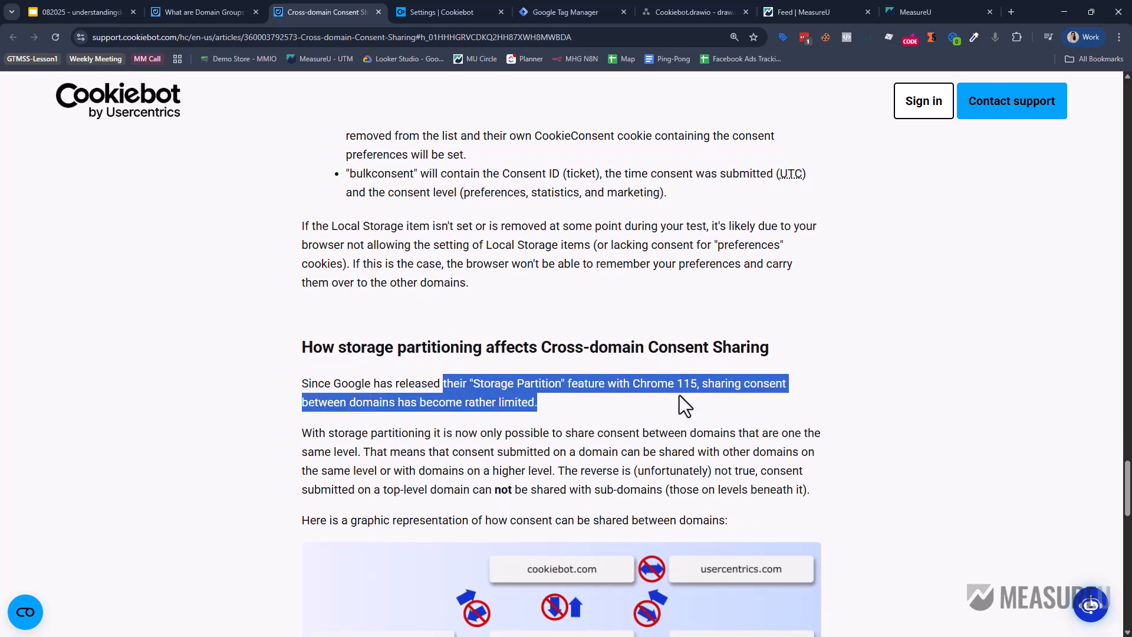
scroll(680, 395, "down", 2)
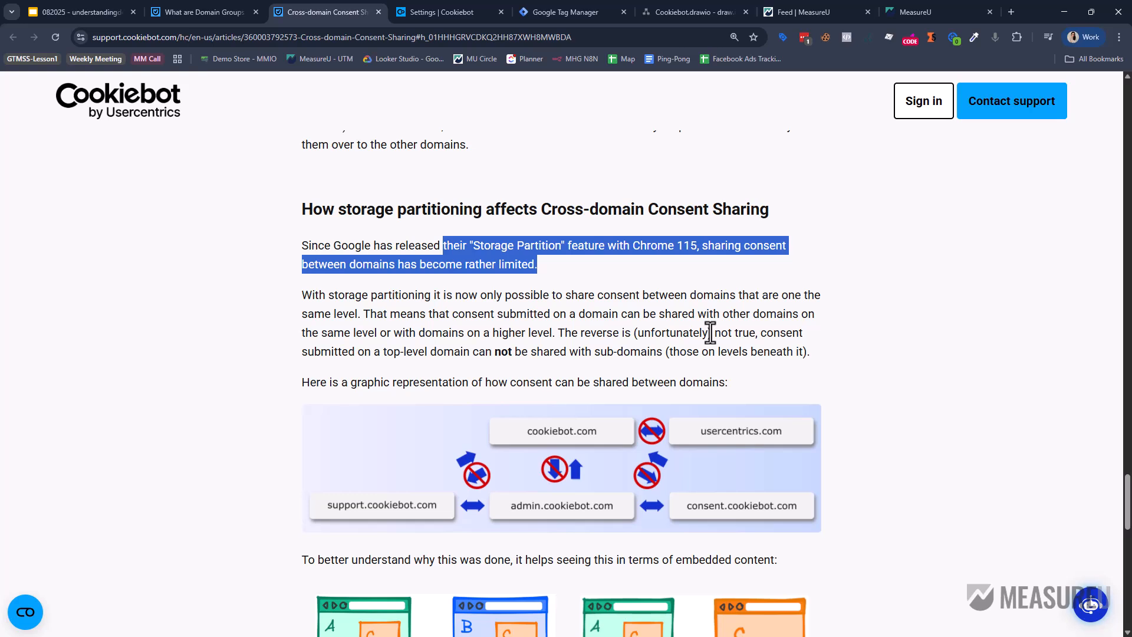
scroll(710, 332, "down", 4)
scroll(710, 330, "down", 2)
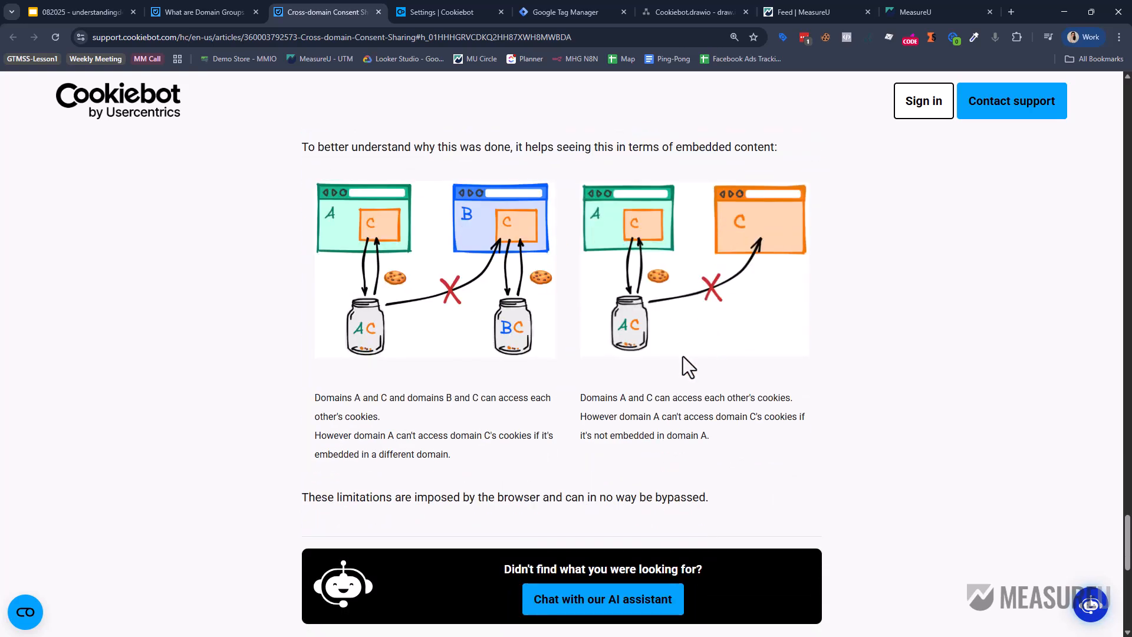
left_click_drag(498, 495, 822, 500)
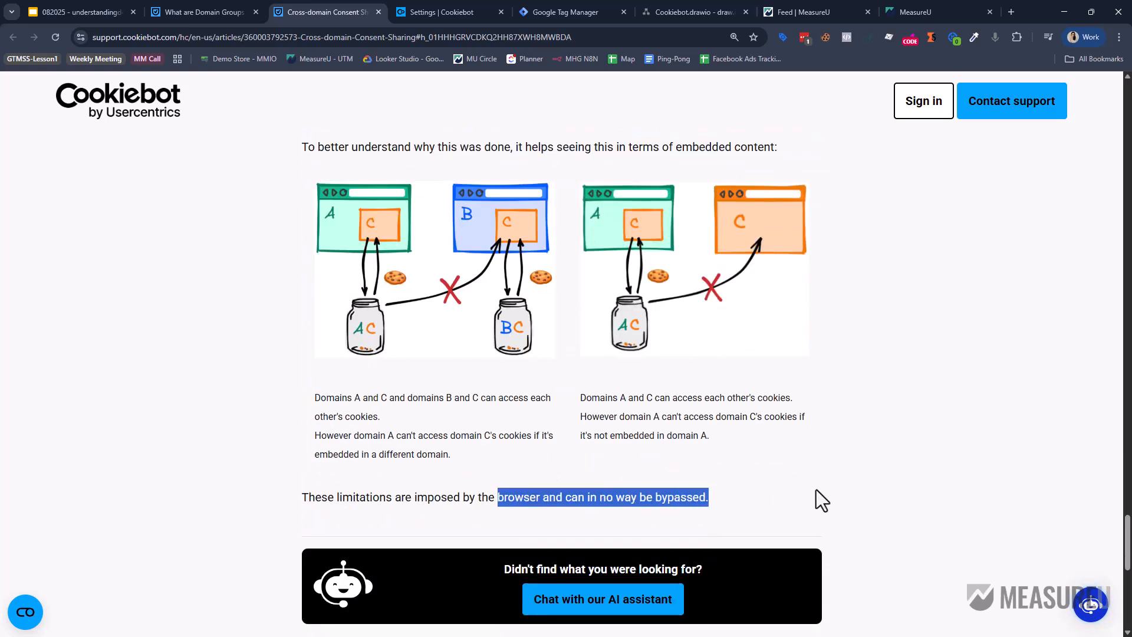
Check the three domain labels in the diagram, revisit the Cookiebot settings and article, then return.
left_click(672, 6)
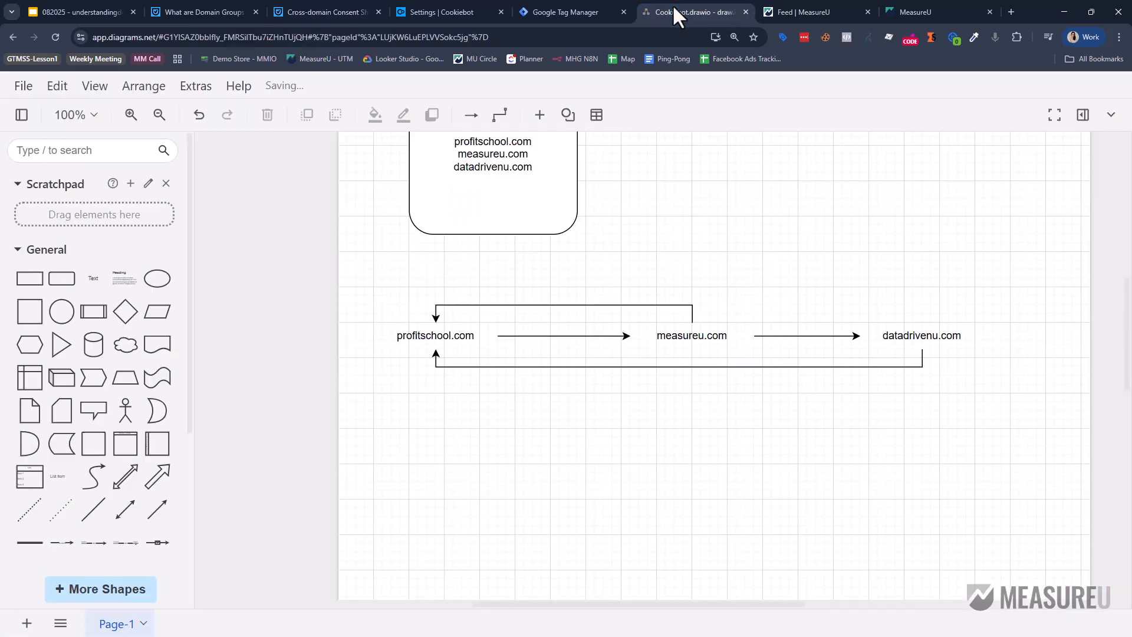
left_click(417, 334)
left_click(665, 336)
left_click(905, 336)
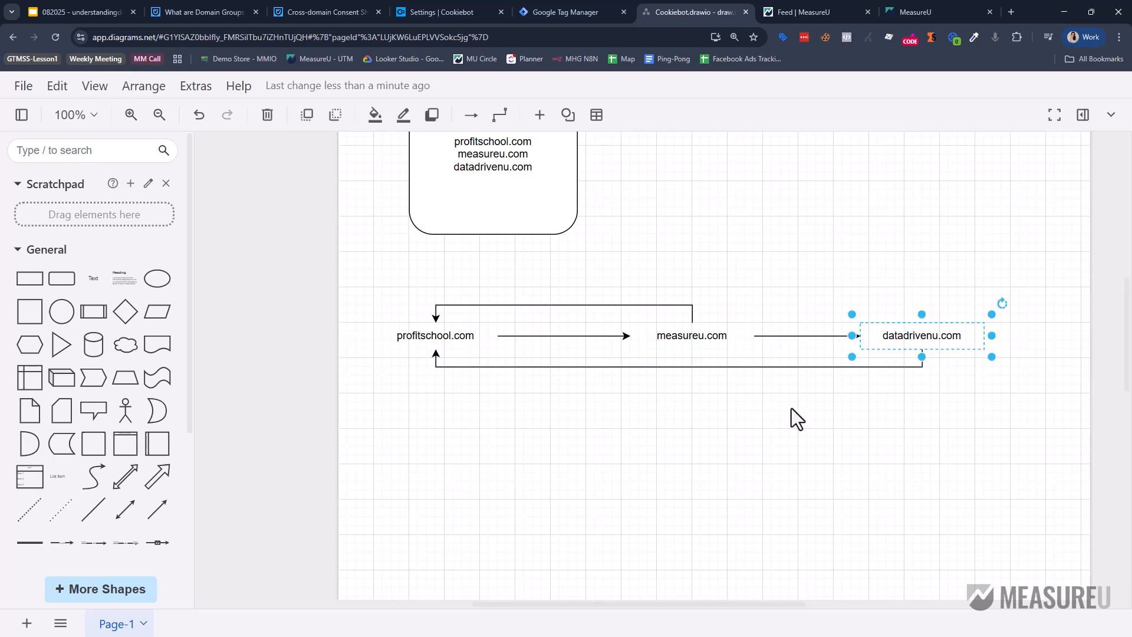
left_click(447, 18)
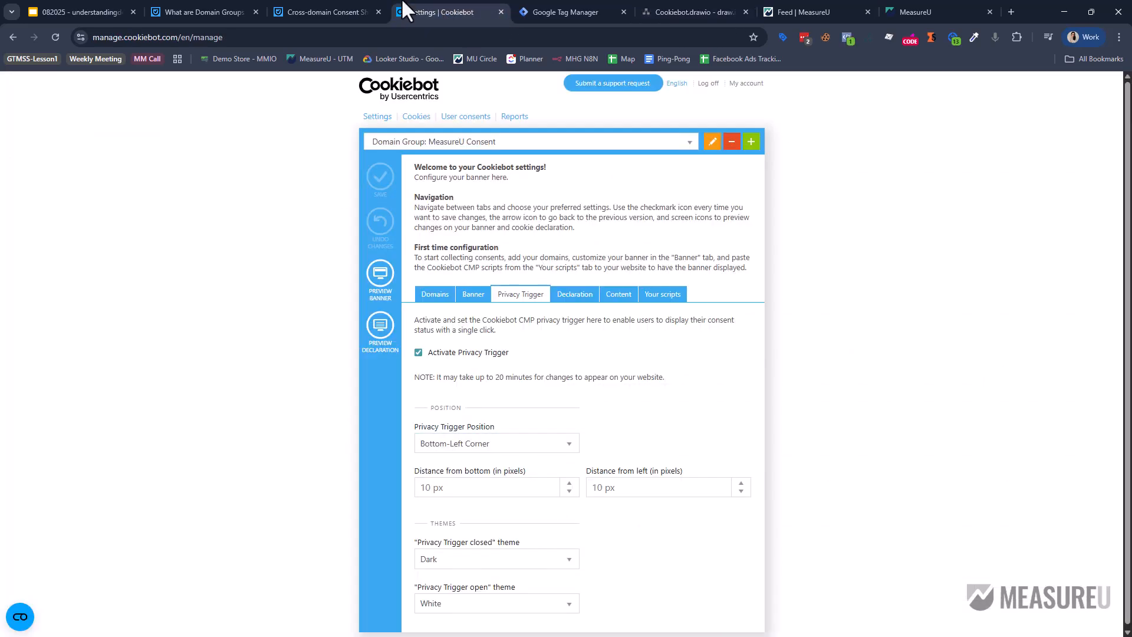
left_click(331, 3)
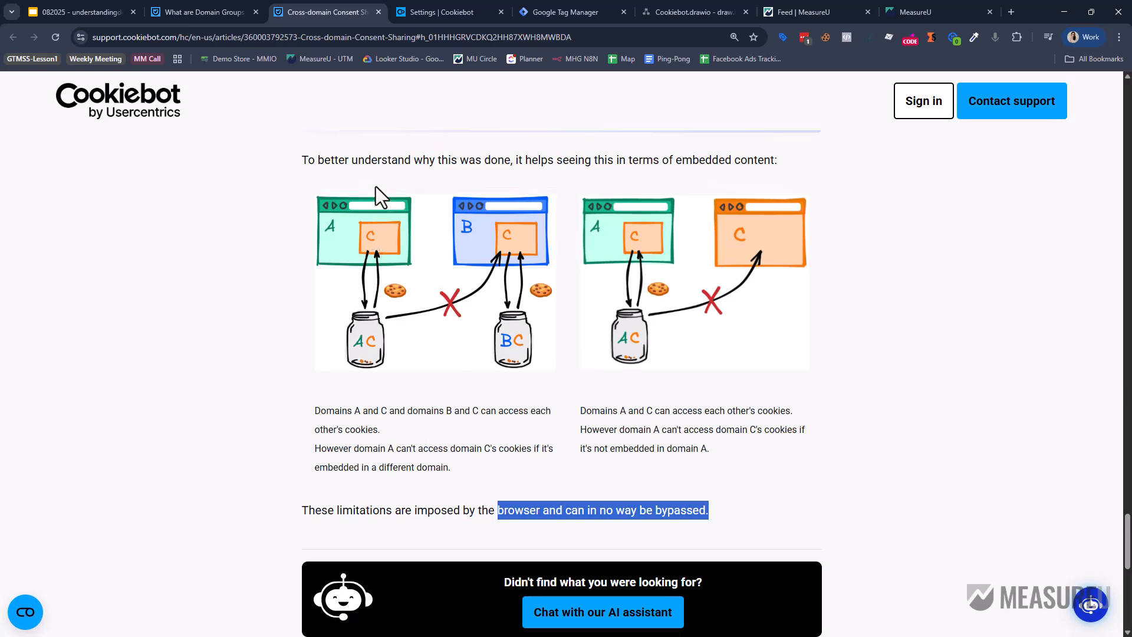
scroll(377, 186, "up", 4)
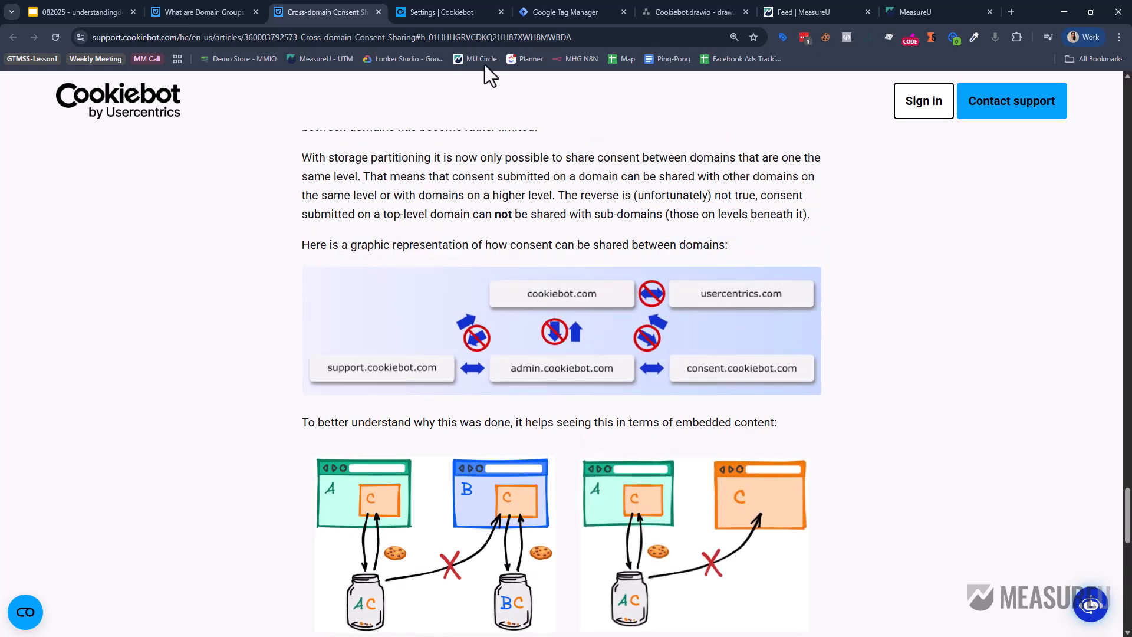
key("ctrl+6")
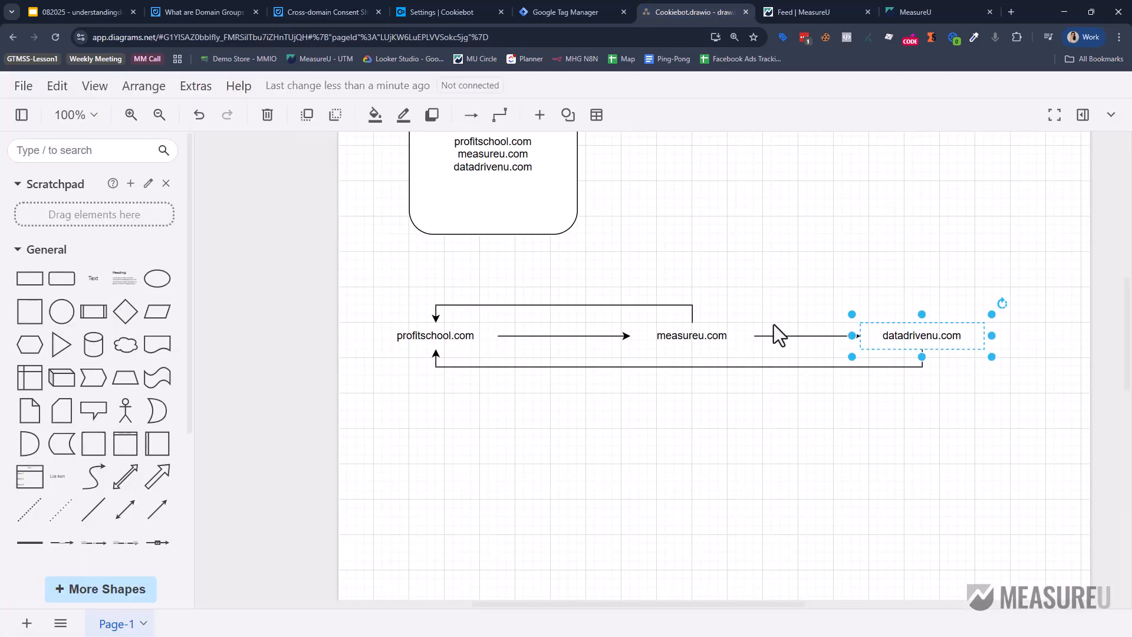
Colour the top return, profitschool.com→measureu.com and bottom return connectors red (FF3333).
left_click(624, 305)
left_click(583, 335, "shift")
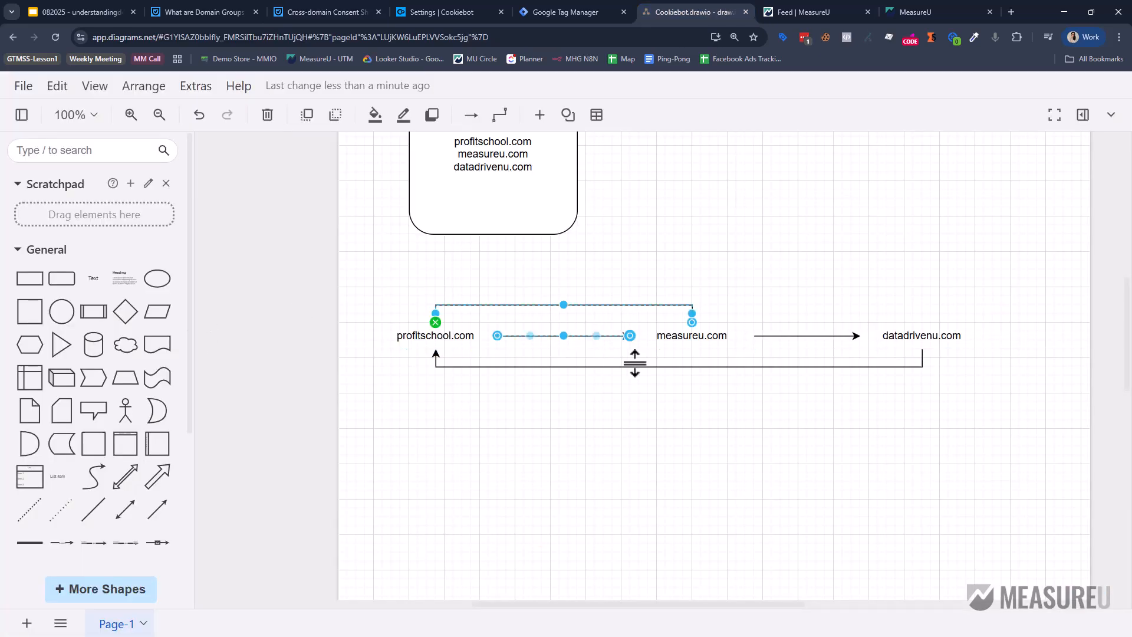
left_click(635, 369, "shift")
left_click(404, 115)
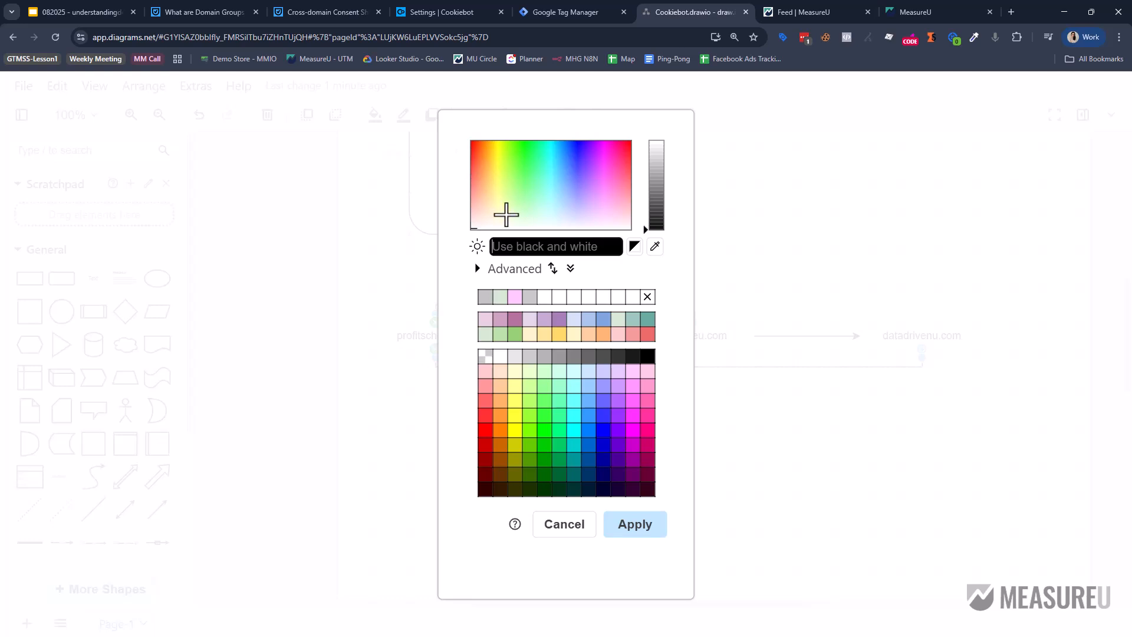
left_click(485, 416)
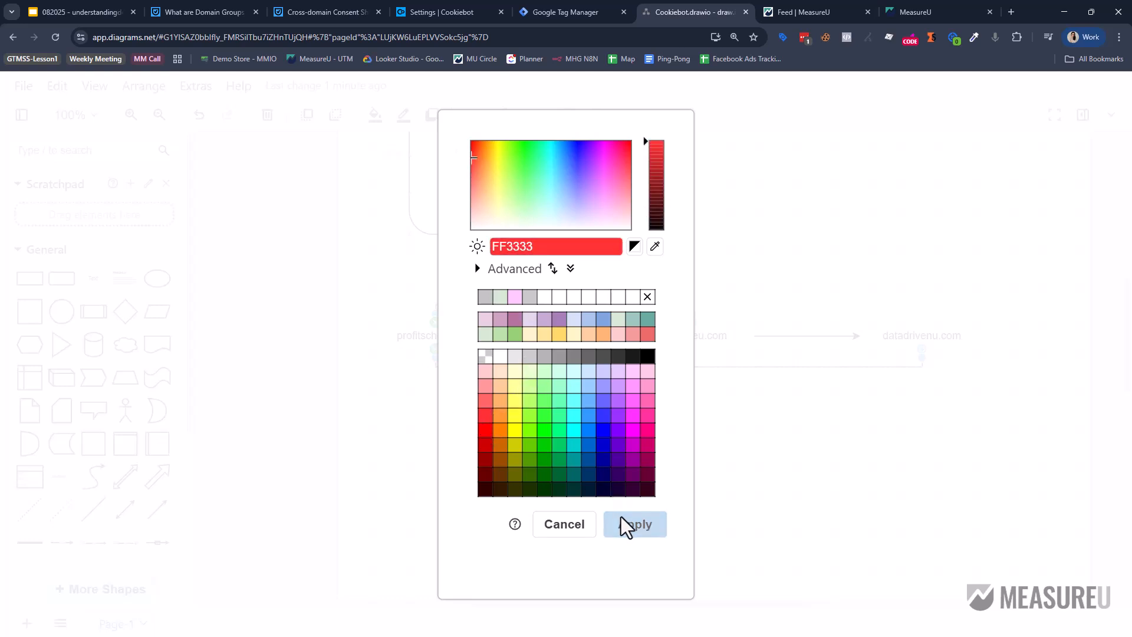
left_click(634, 525)
Colour the measureu.com→datadrivenu.com arrow the same red.
left_click(774, 295)
left_click(790, 336)
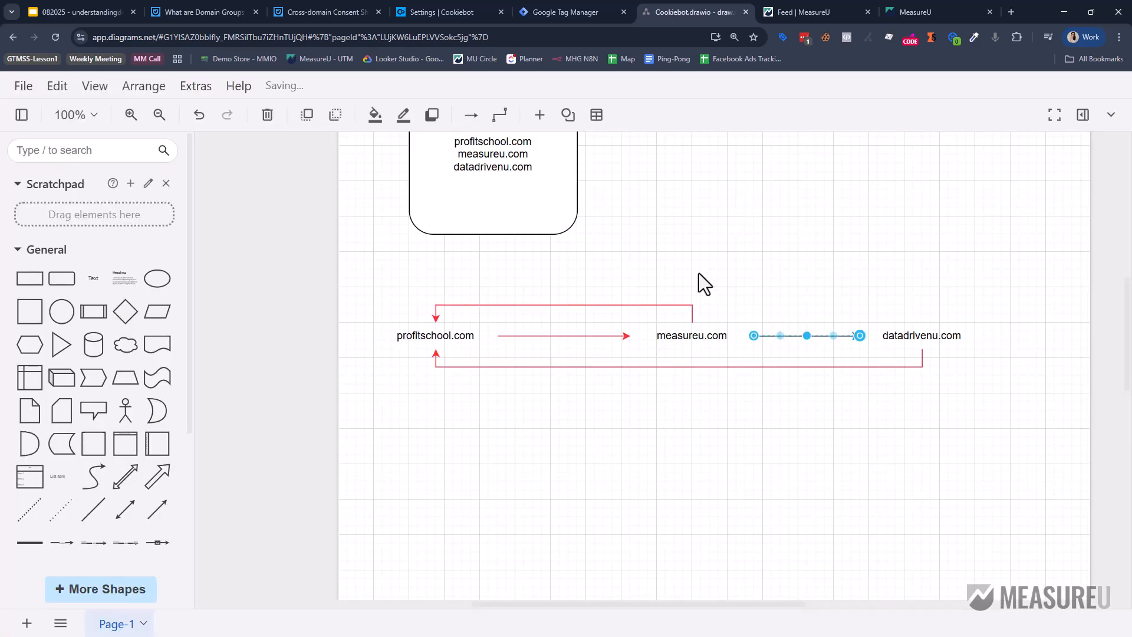
left_click(404, 114)
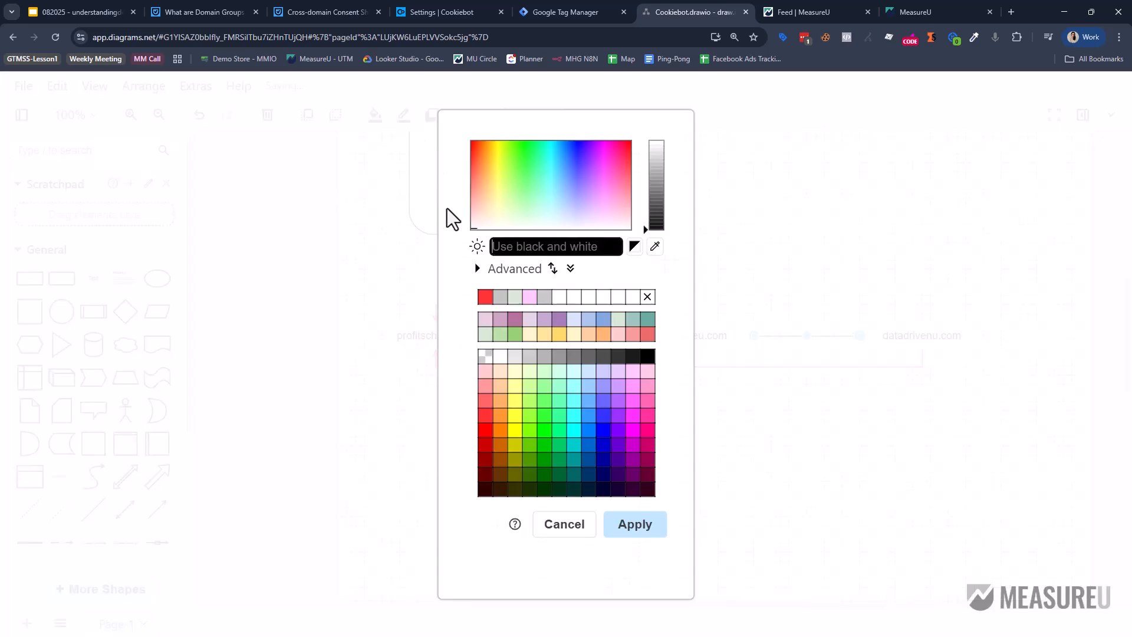
left_click(486, 297)
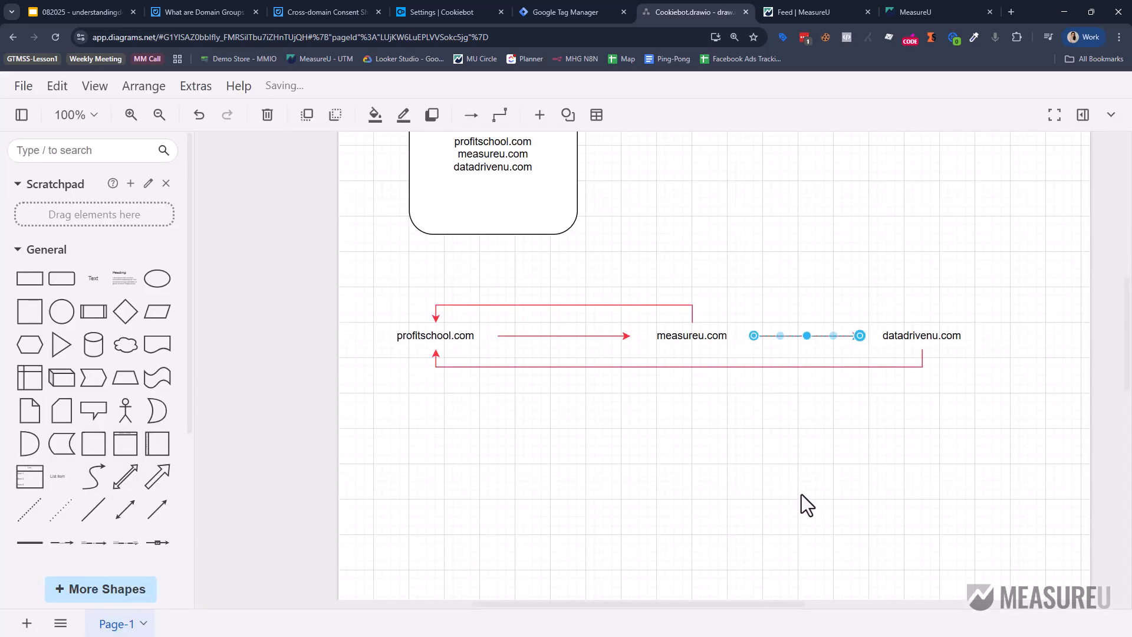
left_click(635, 525)
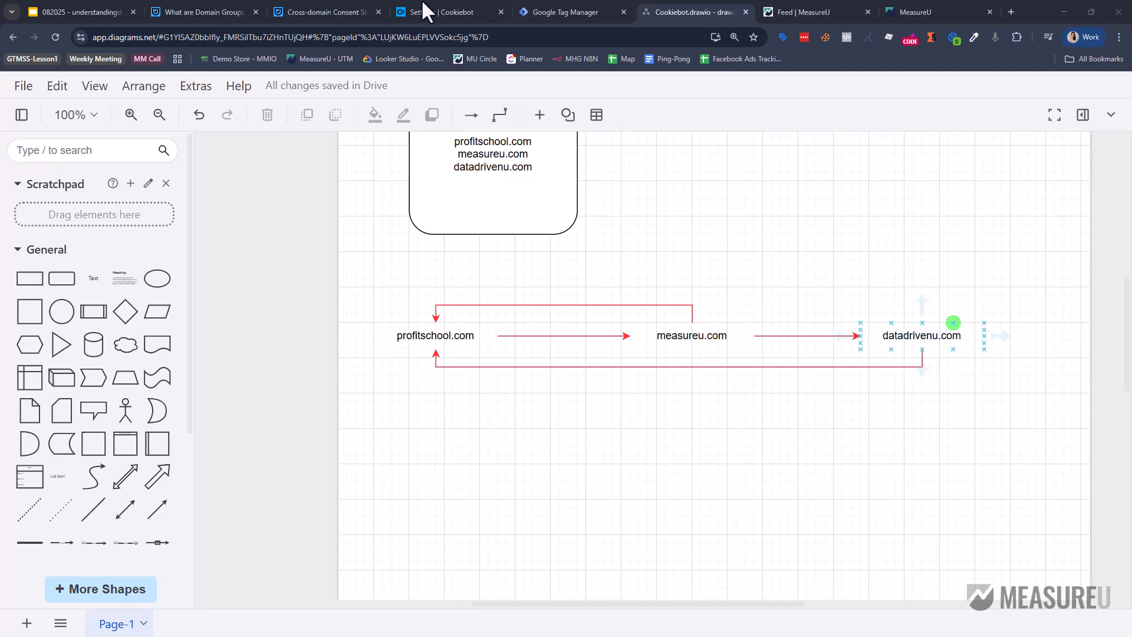
Highlight the Cookiebot article's passage on sharing consent only between same-level domains.
left_click(334, 12)
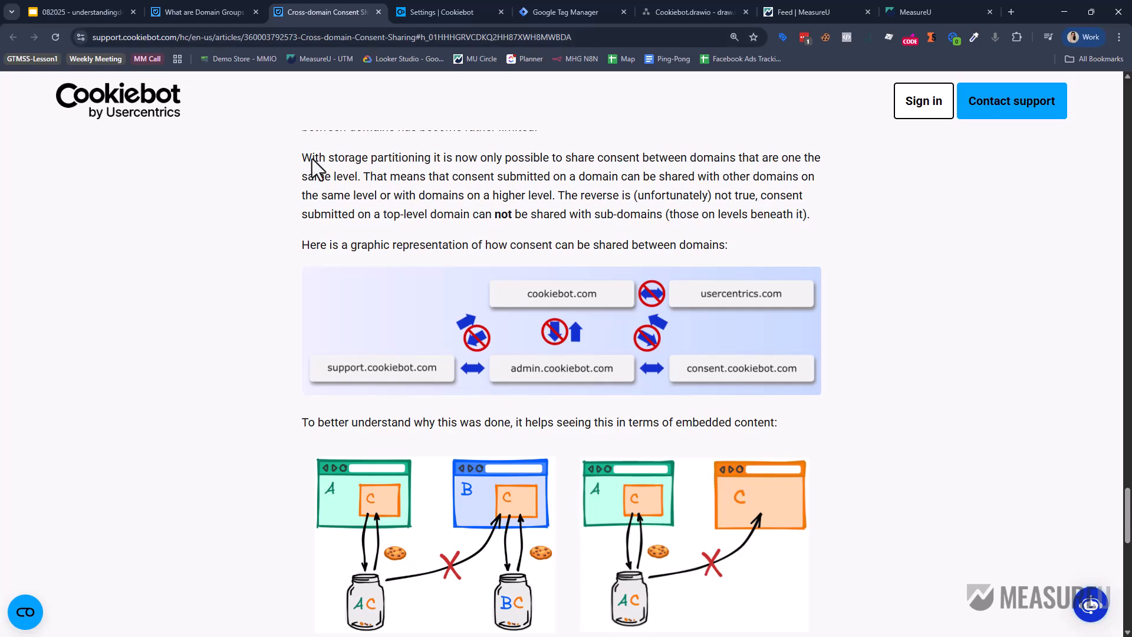
scroll(594, 225, "up", 2)
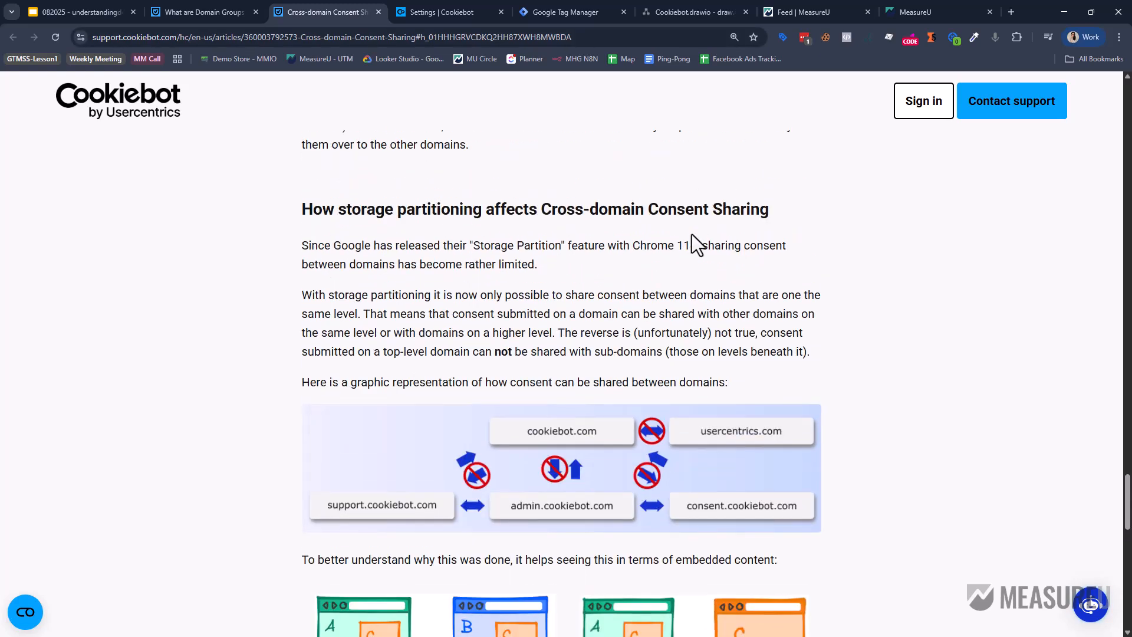
left_click_drag(619, 253, 747, 295)
scroll(747, 295, "down", 2)
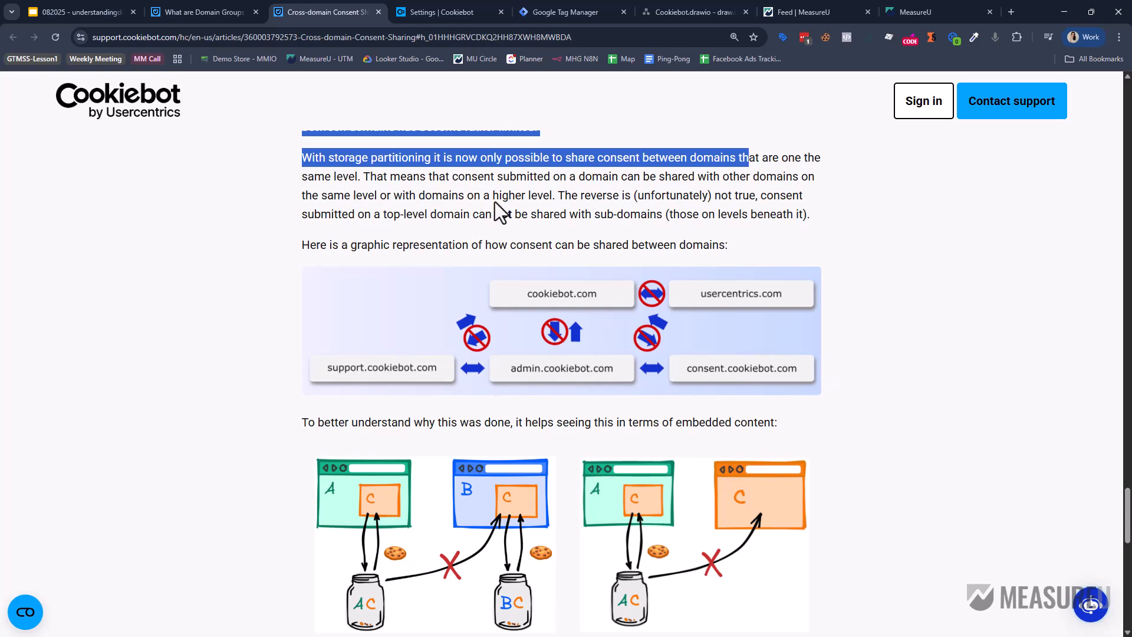
left_click(407, 182)
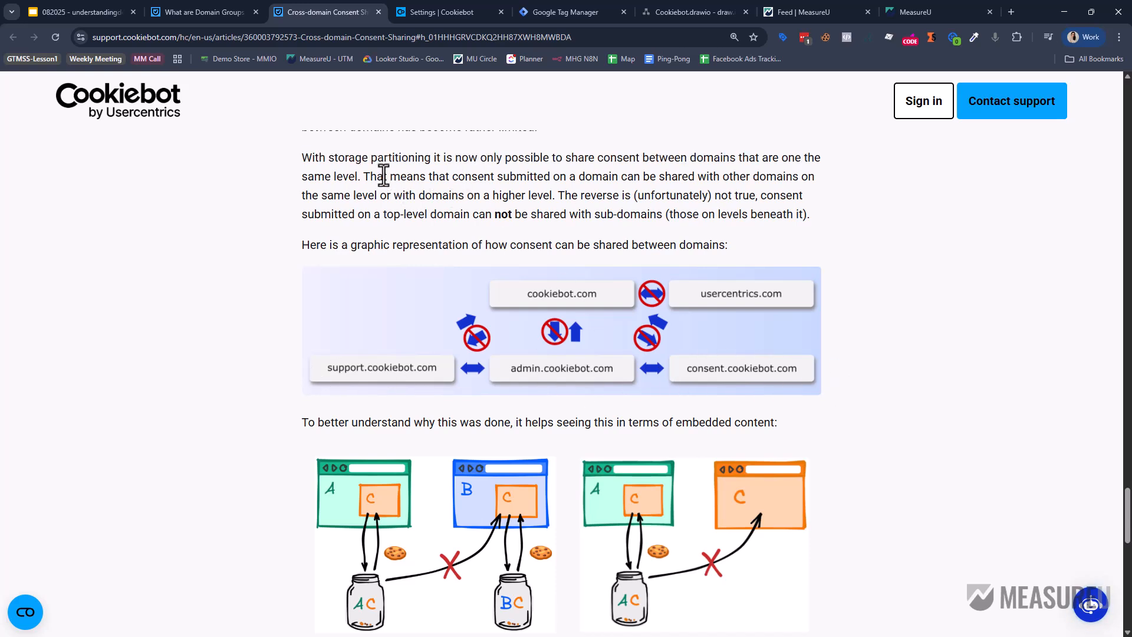
left_click_drag(384, 176, 766, 203)
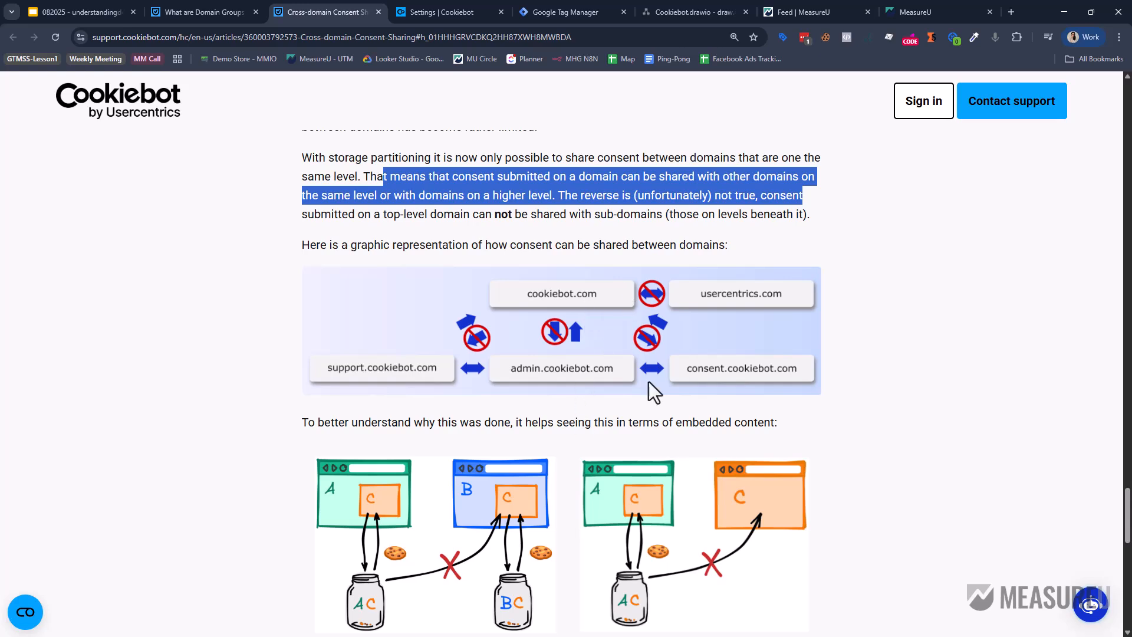
Back in draw.io, duplicate the profitschool.com label below the red-arrowed domain row.
left_click(670, 9)
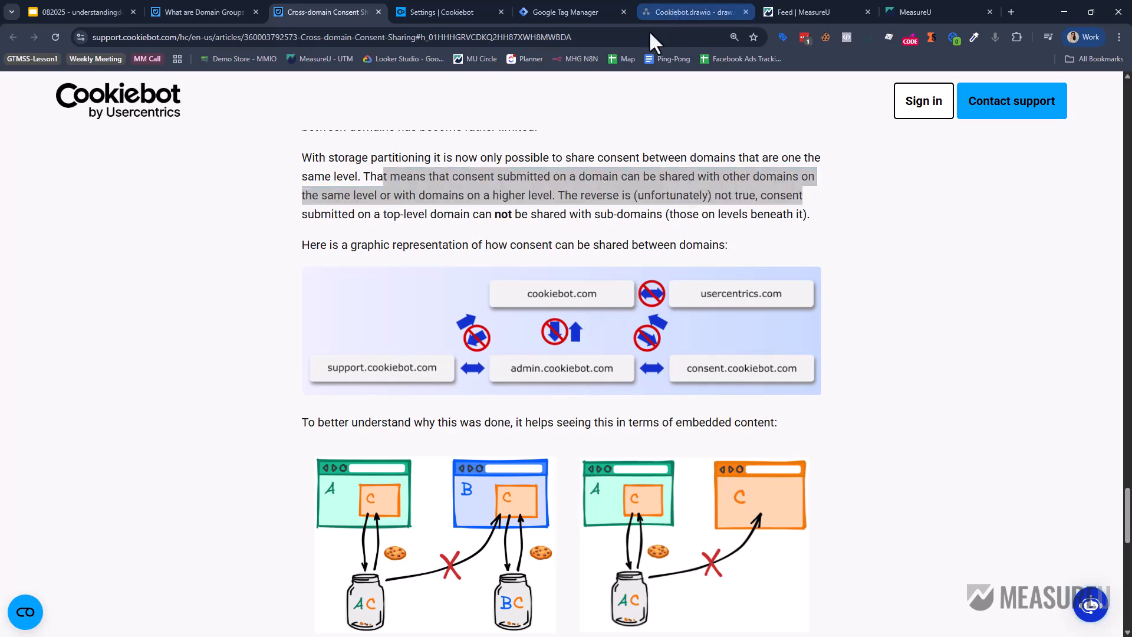
left_click(433, 333)
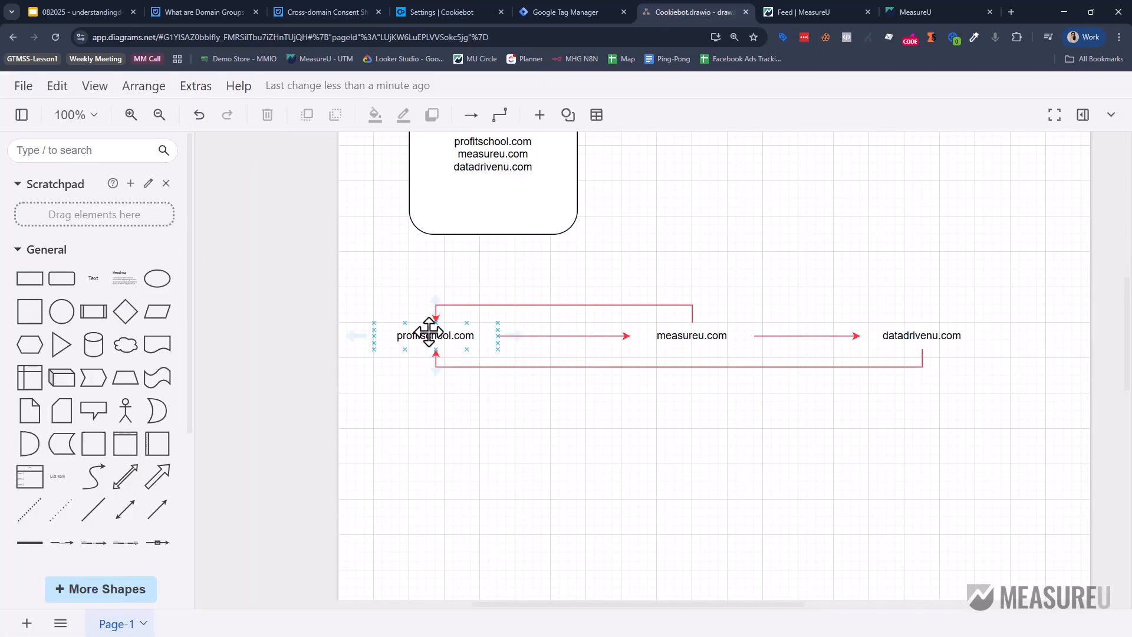
left_click_drag(434, 335, 420, 482)
Rename the copied label to my.measureu.com, confirming the community site's web address.
double_click(420, 481)
left_click(420, 482)
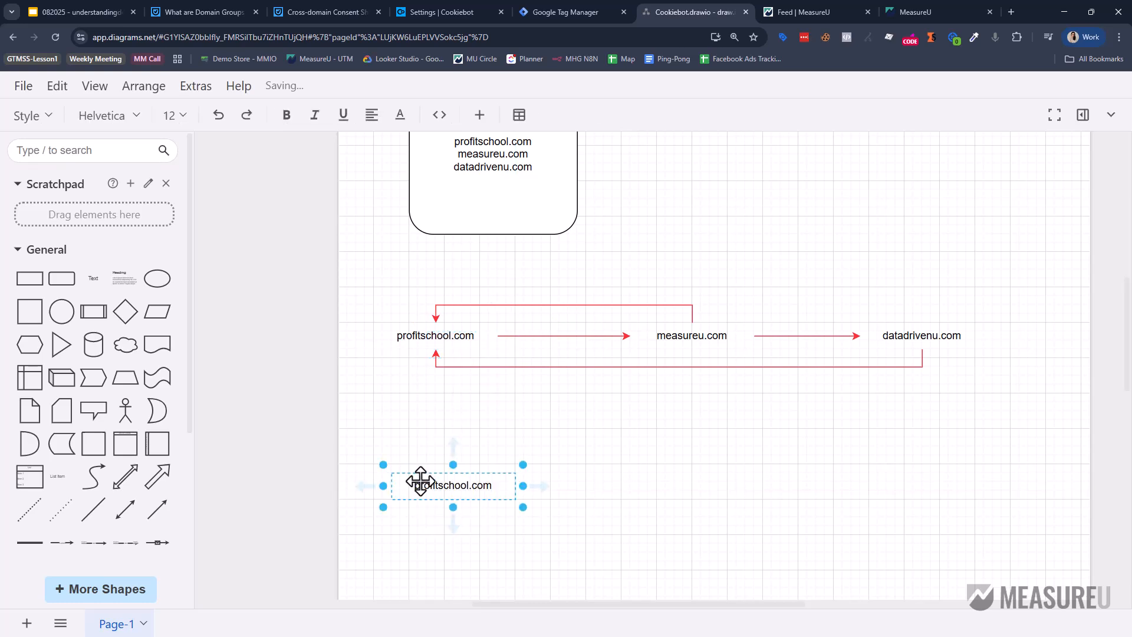
double_click(420, 482)
type("my.measureu")
left_click(505, 463)
left_click(457, 486)
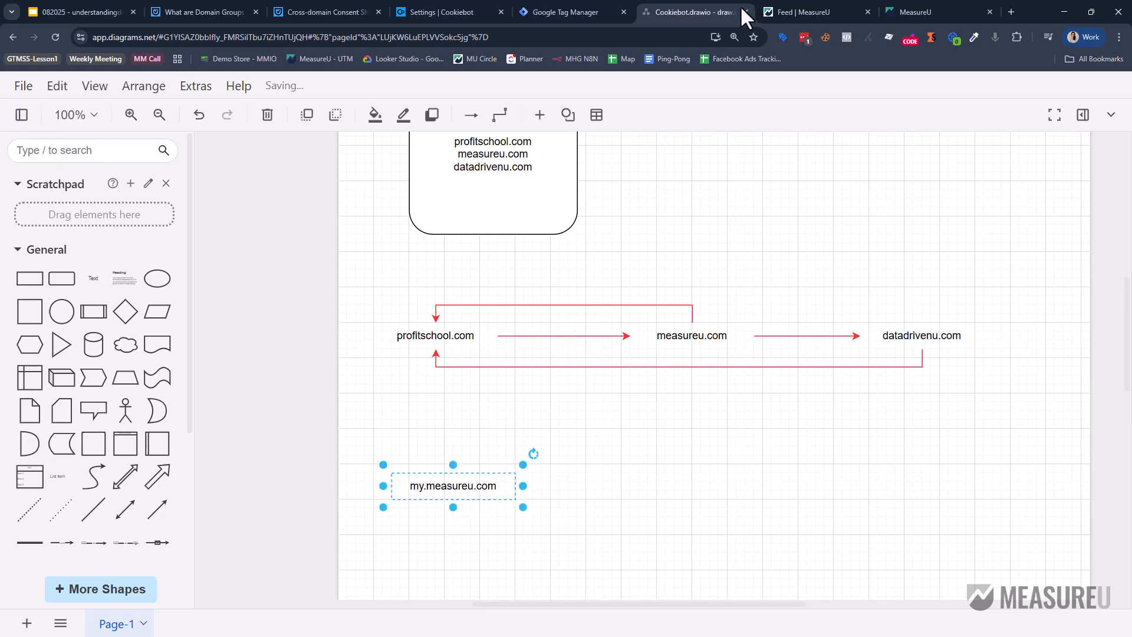
key("ctrl+Tab")
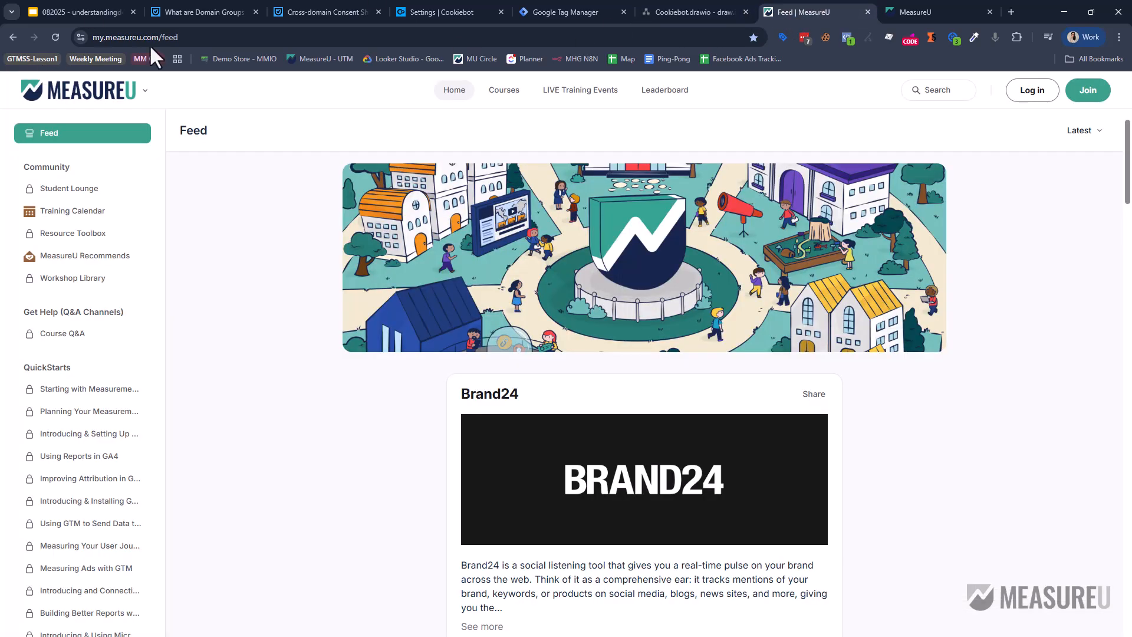
left_click(150, 44)
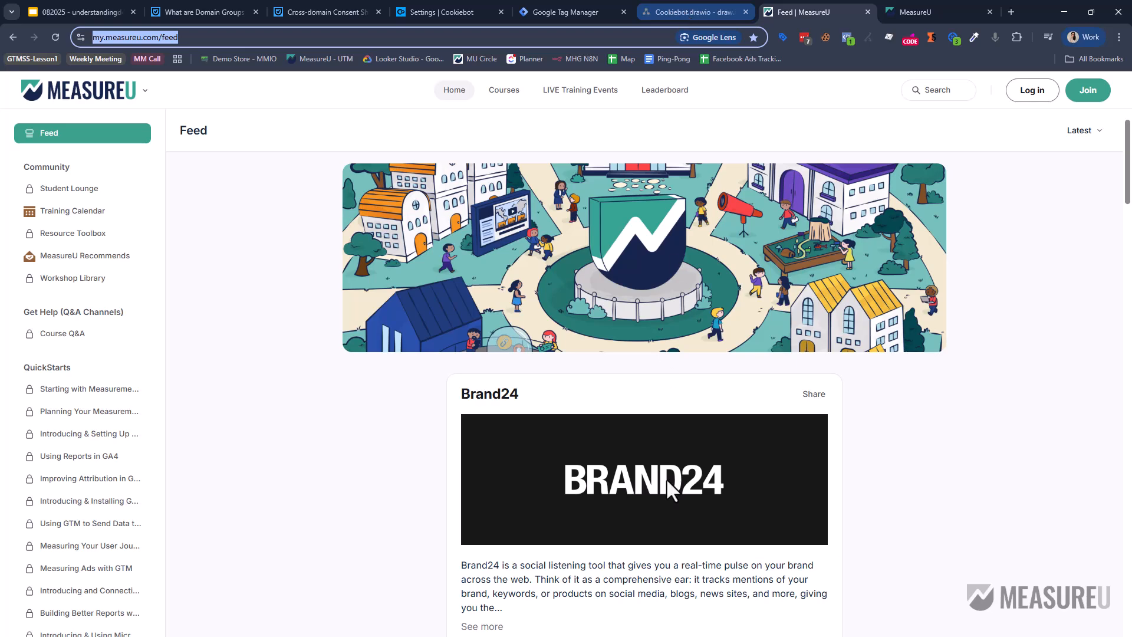
key("ctrl+shift+Tab")
Copy it to the right as a measureu.com label and draw an arrow from my.measureu.com to it.
left_click_drag(494, 487, 603, 483)
double_click(622, 487)
left_click(624, 488)
key("Left")
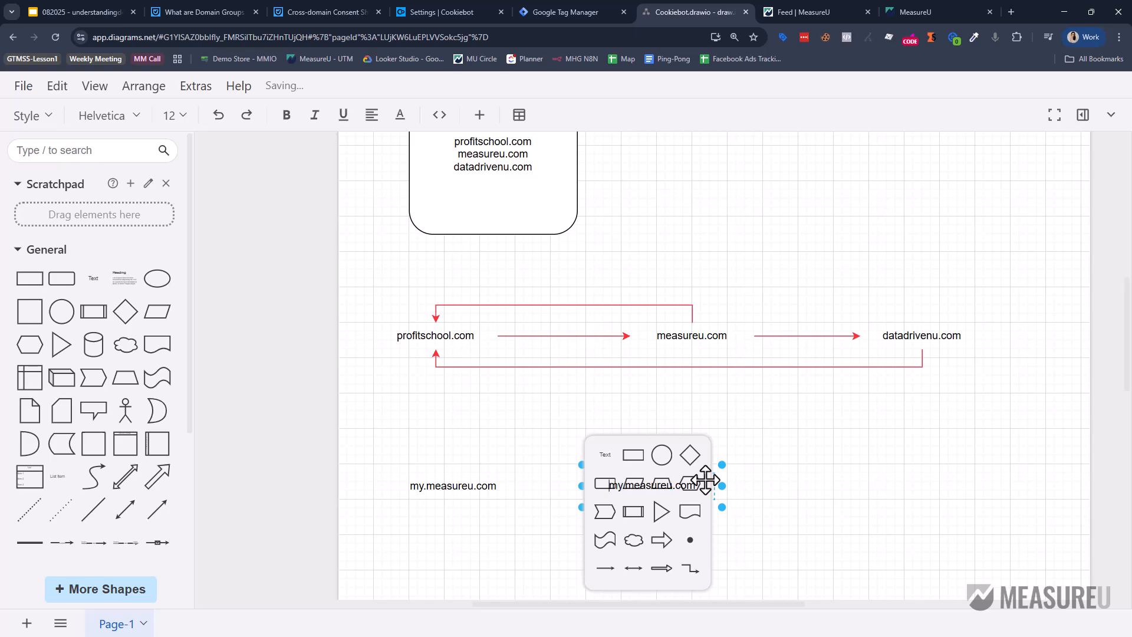
key("Delete")
key("Delete")
key("Delete")
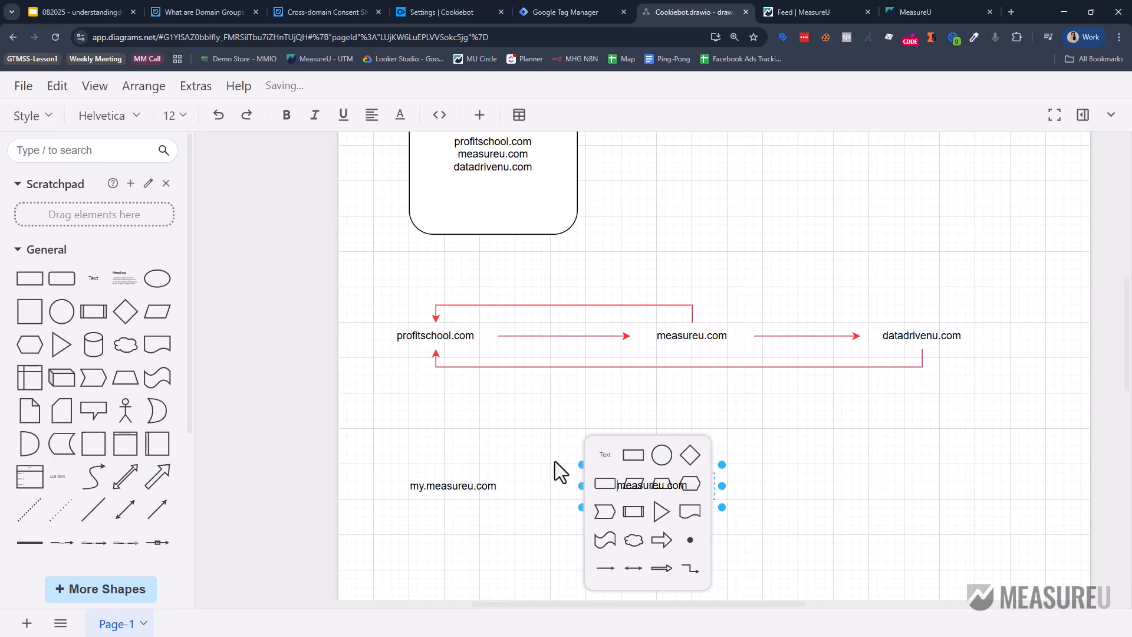
left_click(556, 470)
left_click(619, 486)
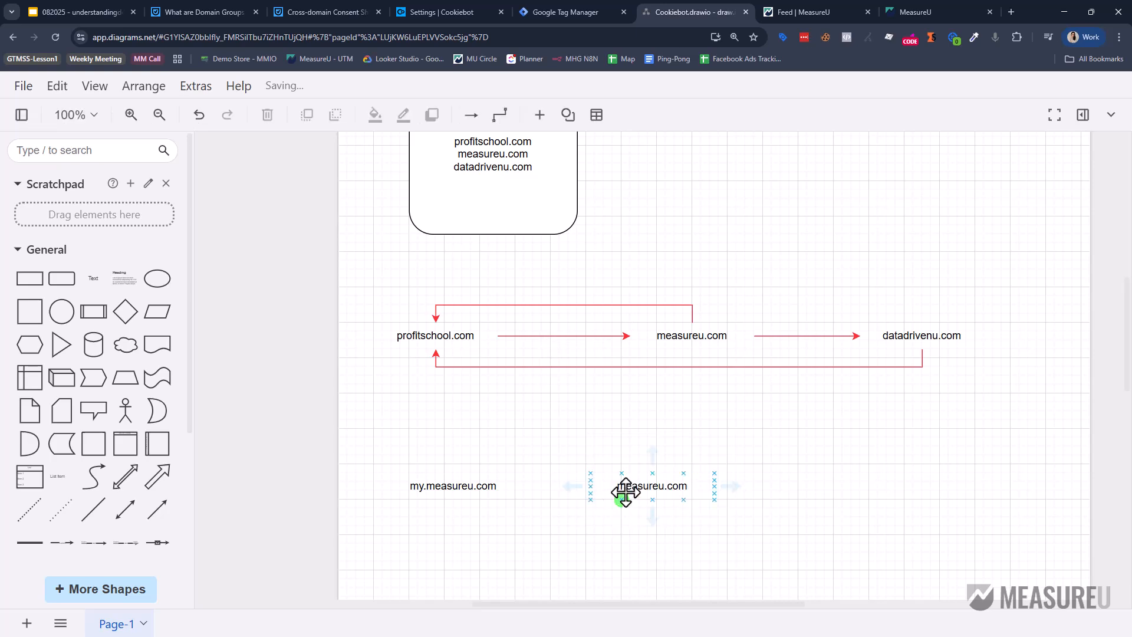
left_click(486, 488)
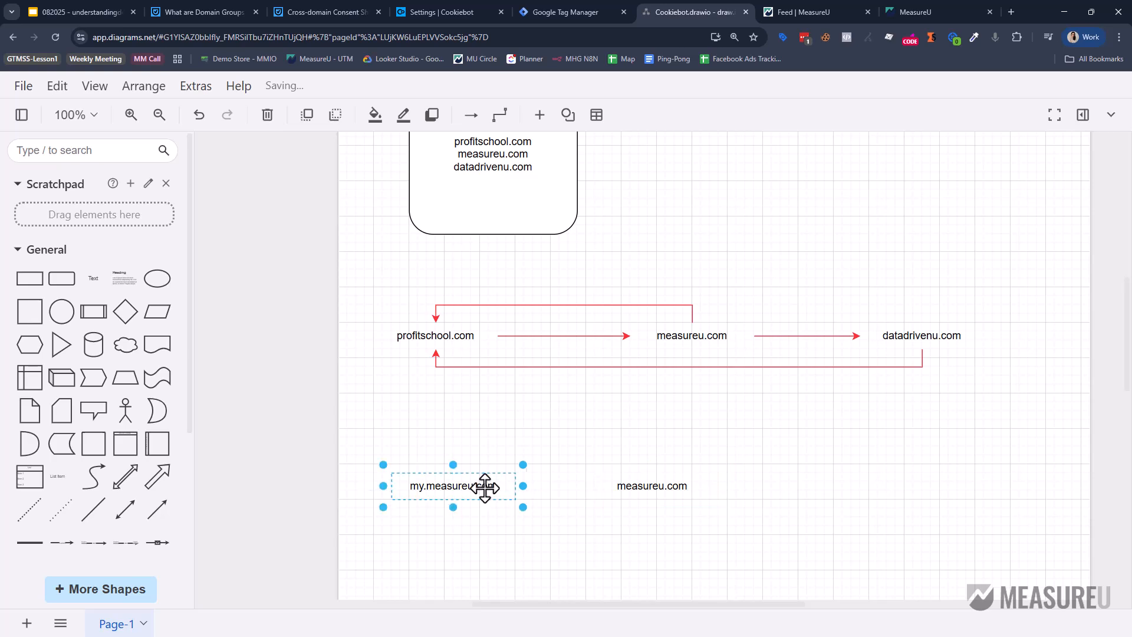
left_click_drag(538, 490, 609, 491)
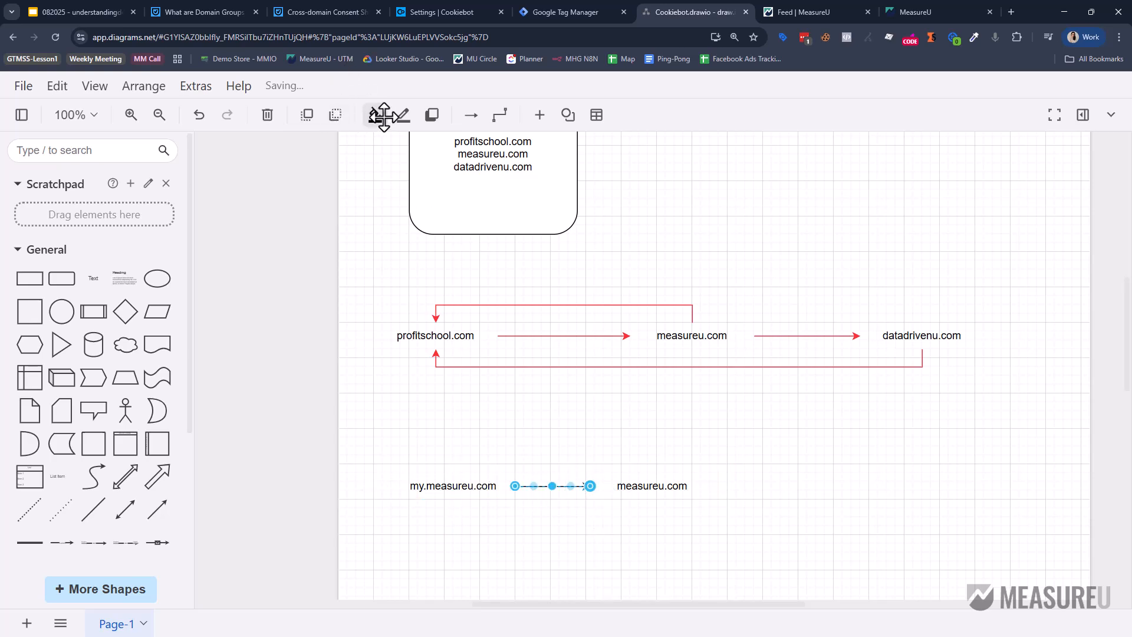
Colour the my.measureu.com to measureu.com arrow dark green (009900) and widen it to 4 pt.
left_click(404, 114)
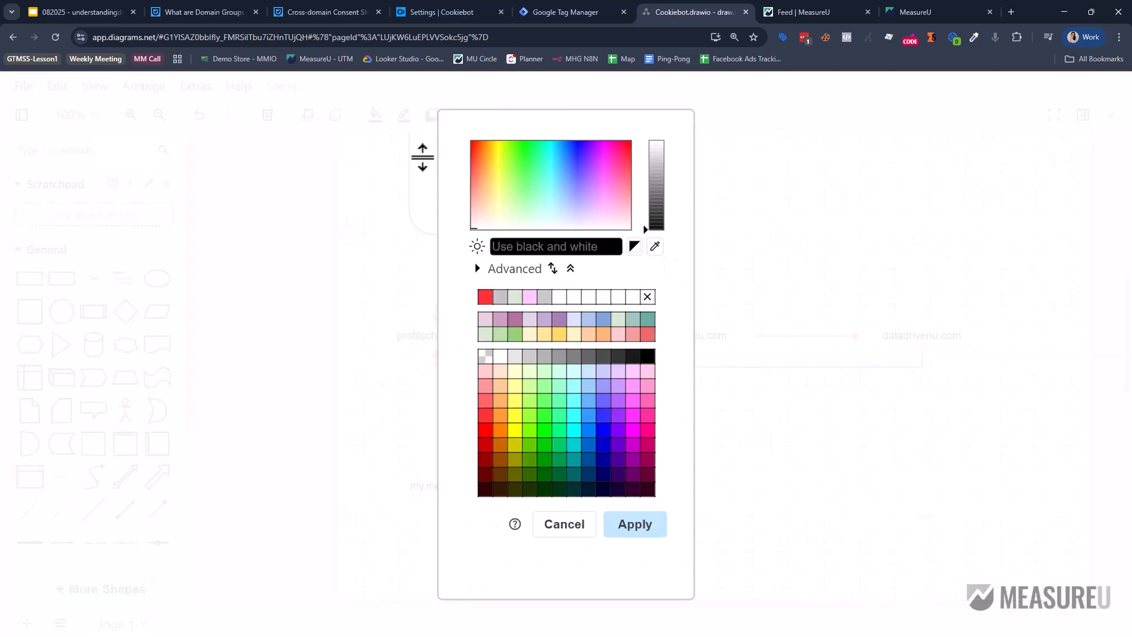
left_click(544, 460)
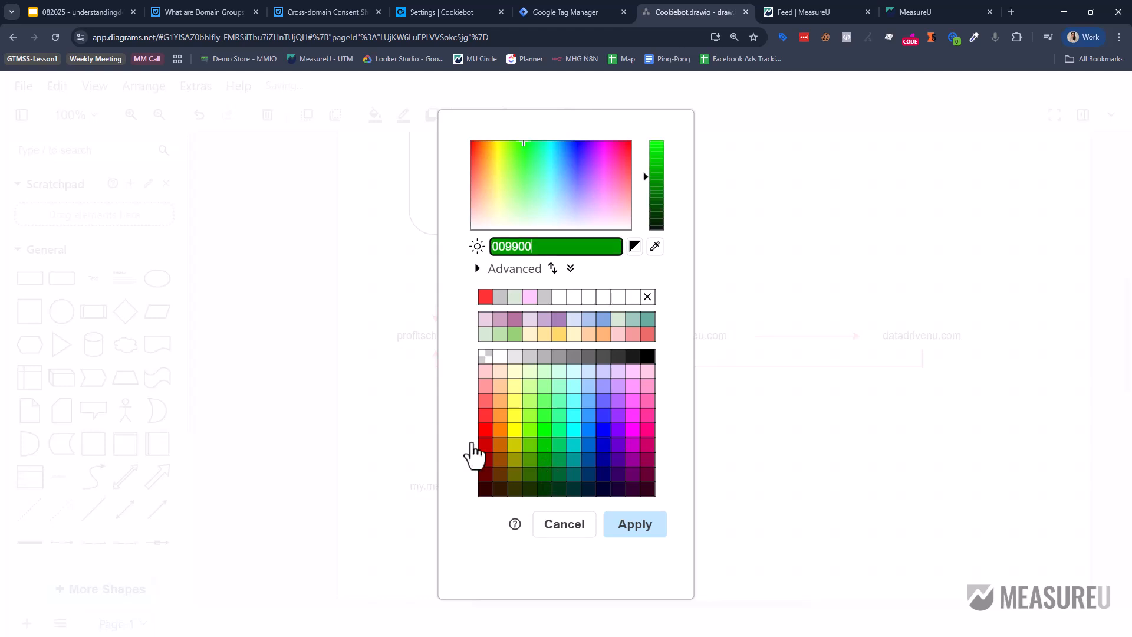
left_click(642, 533)
left_click(473, 125)
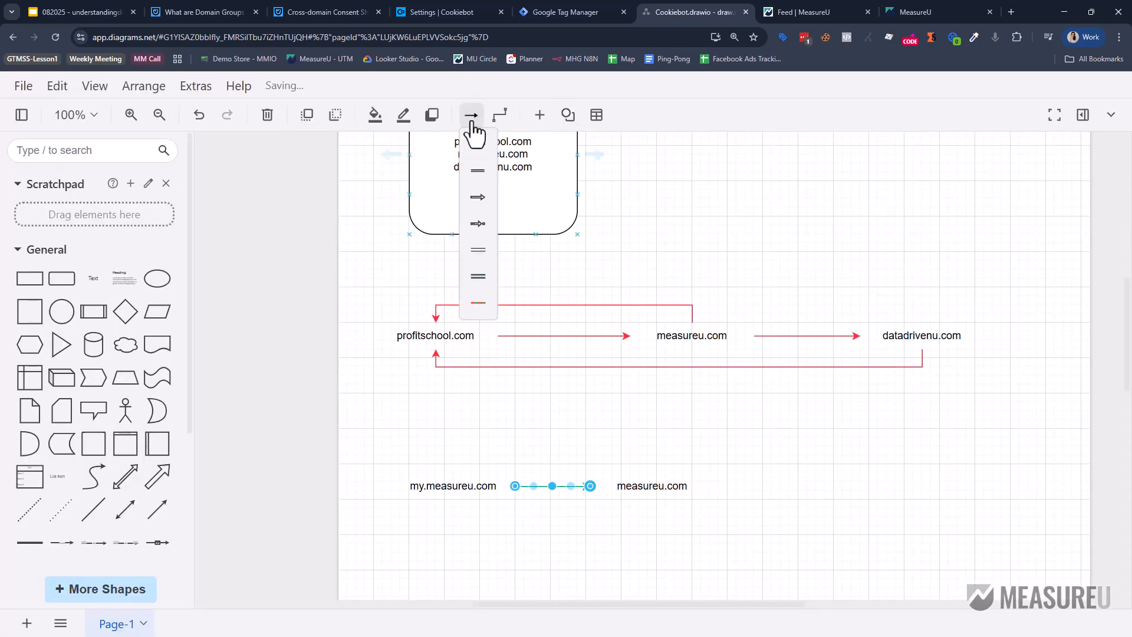
left_click(1083, 114)
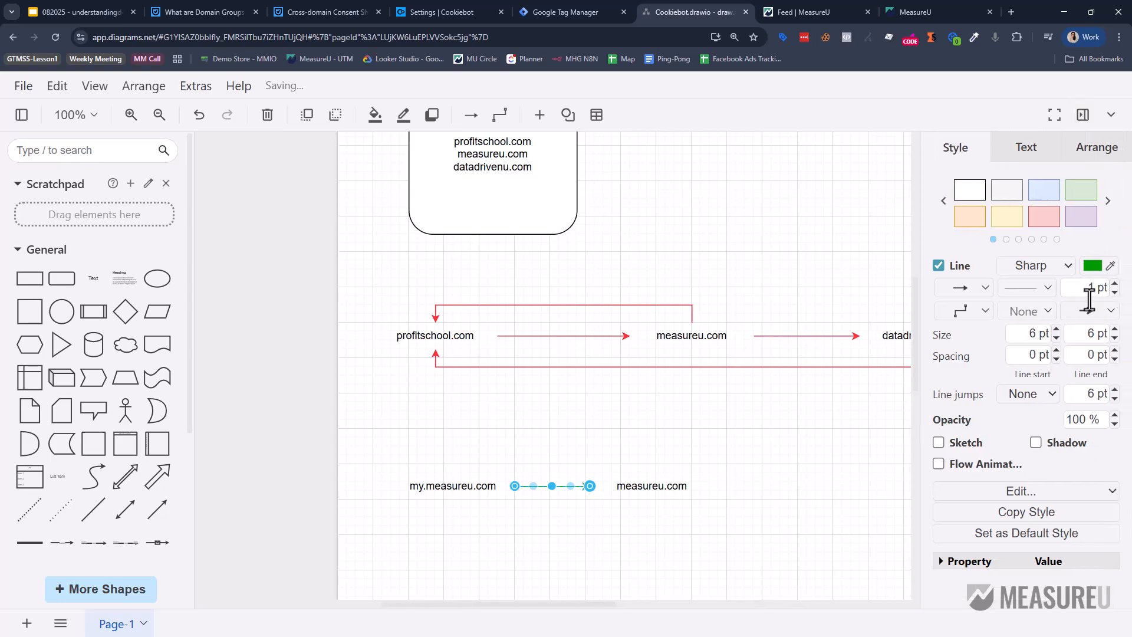
left_click(1115, 284)
left_click(1115, 285)
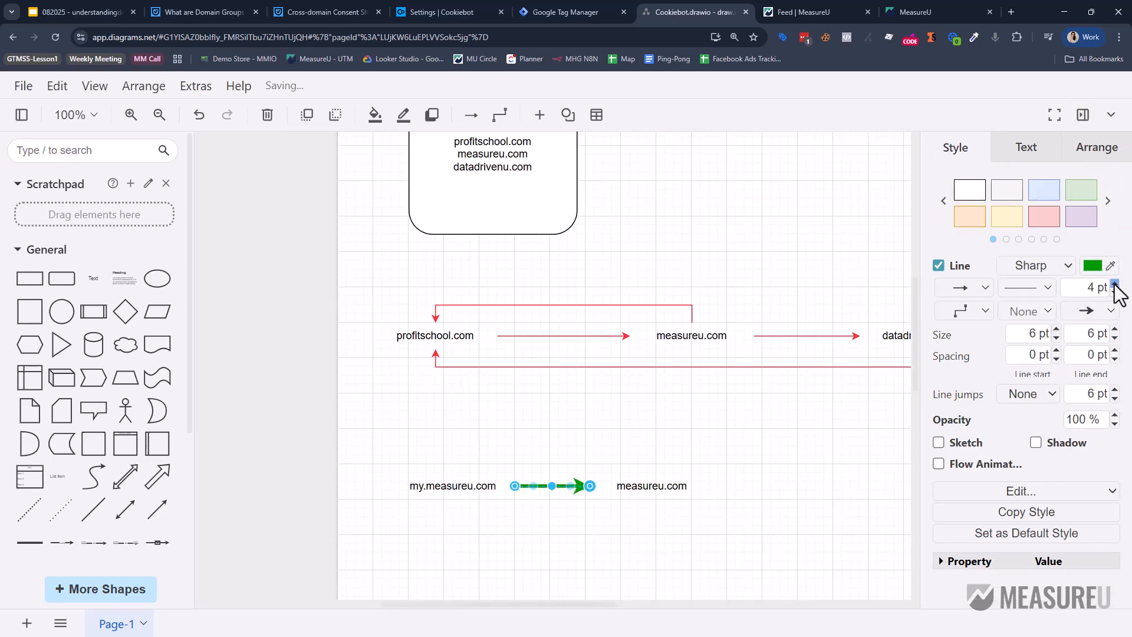
left_click(1115, 284)
left_click(646, 452)
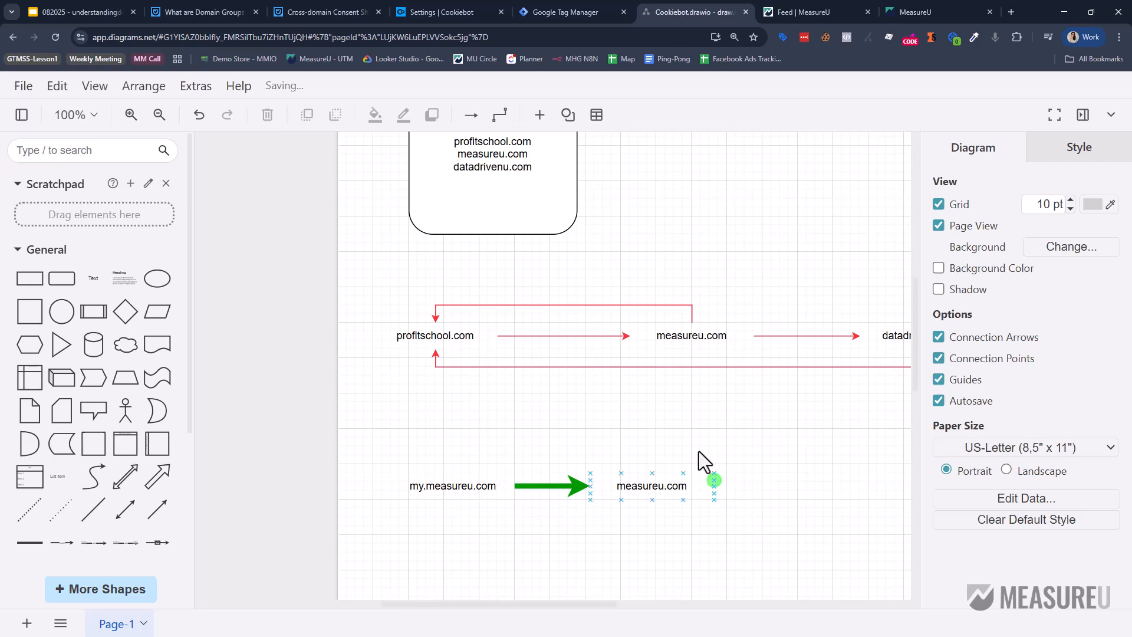
left_click(644, 497)
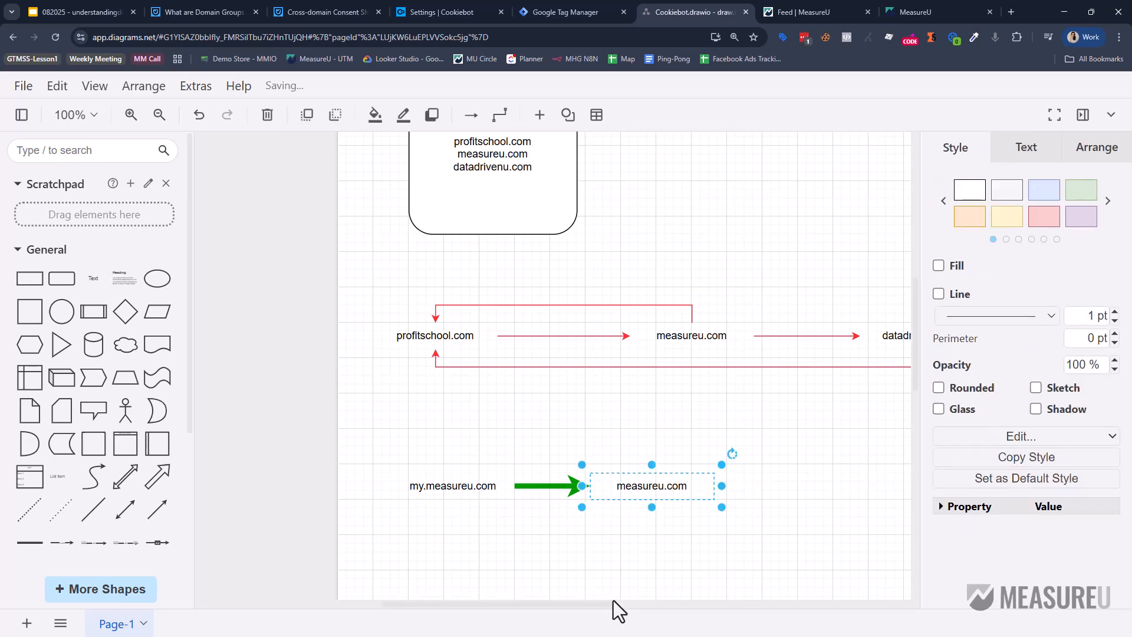
Open the Consent Initialization - Exclude Circle Community trigger, then close it discarding the edits.
left_click(542, 12)
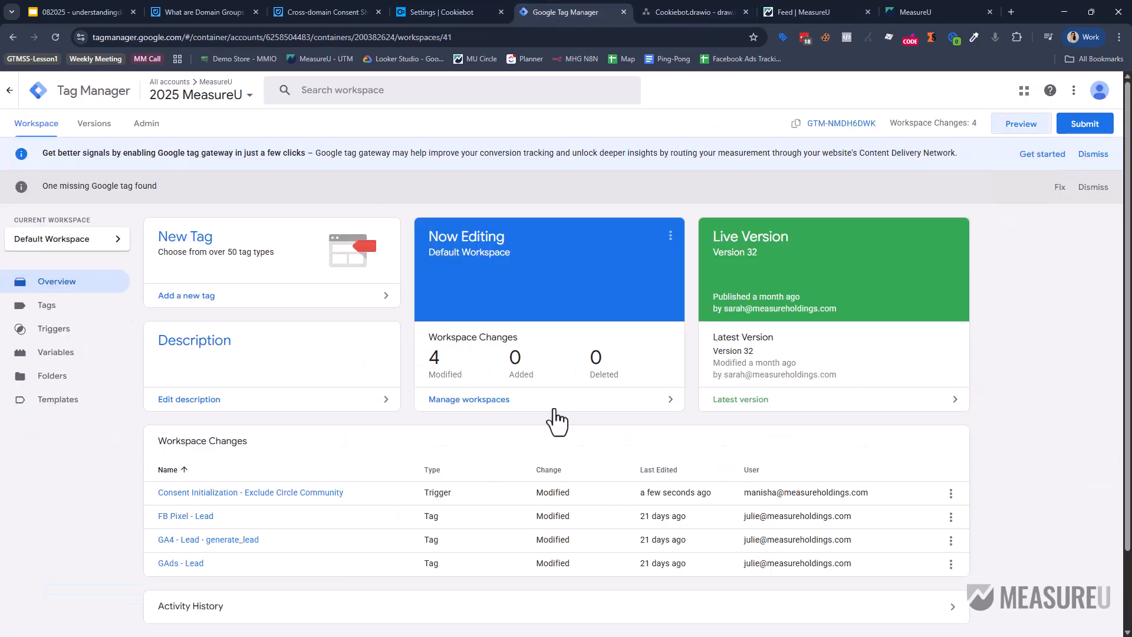
left_click(311, 493)
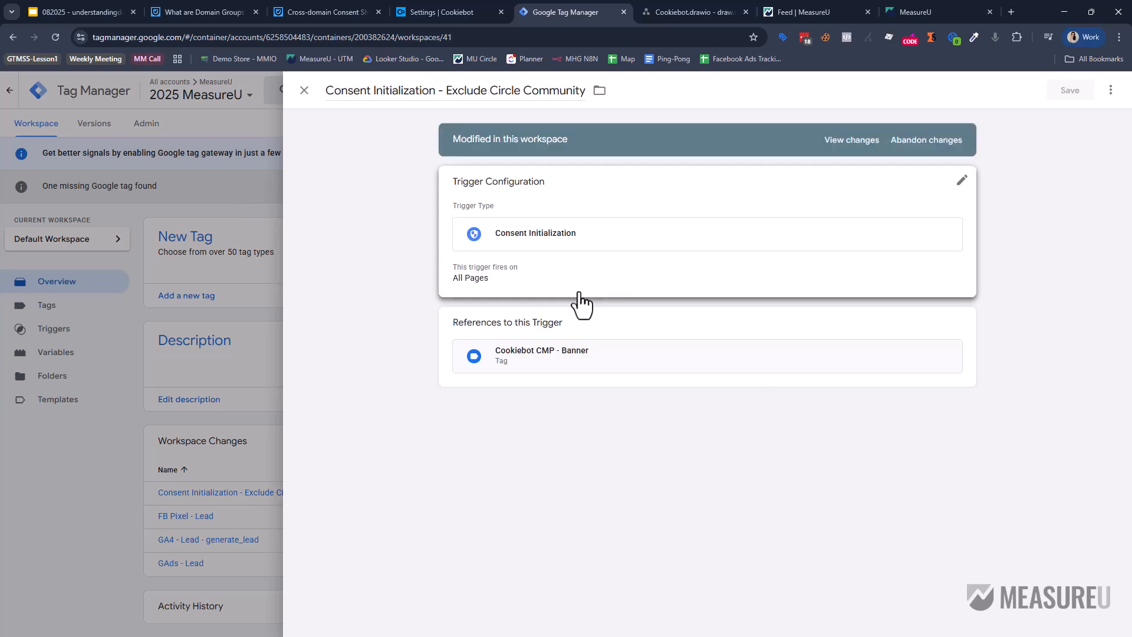
left_click(581, 292)
left_click(527, 299)
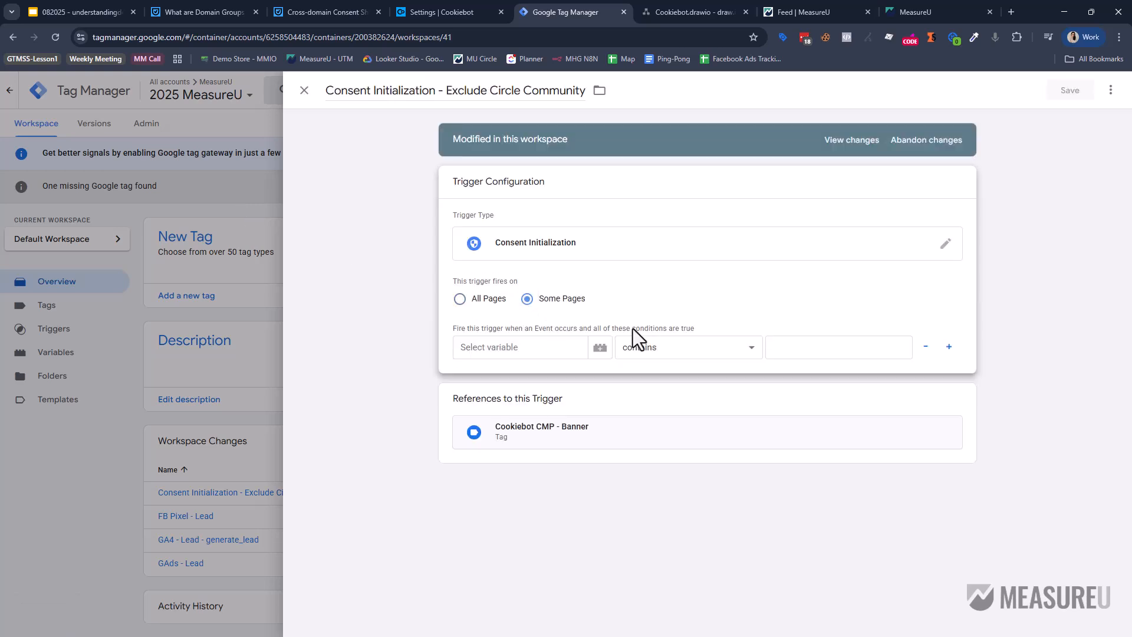
left_click(304, 92)
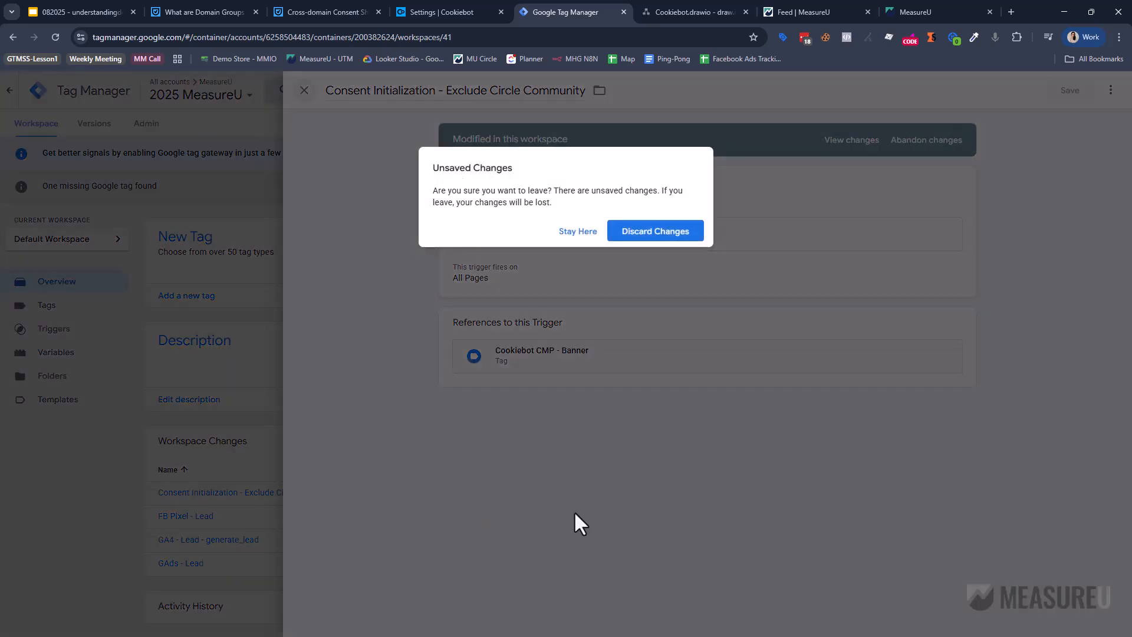
left_click(649, 233)
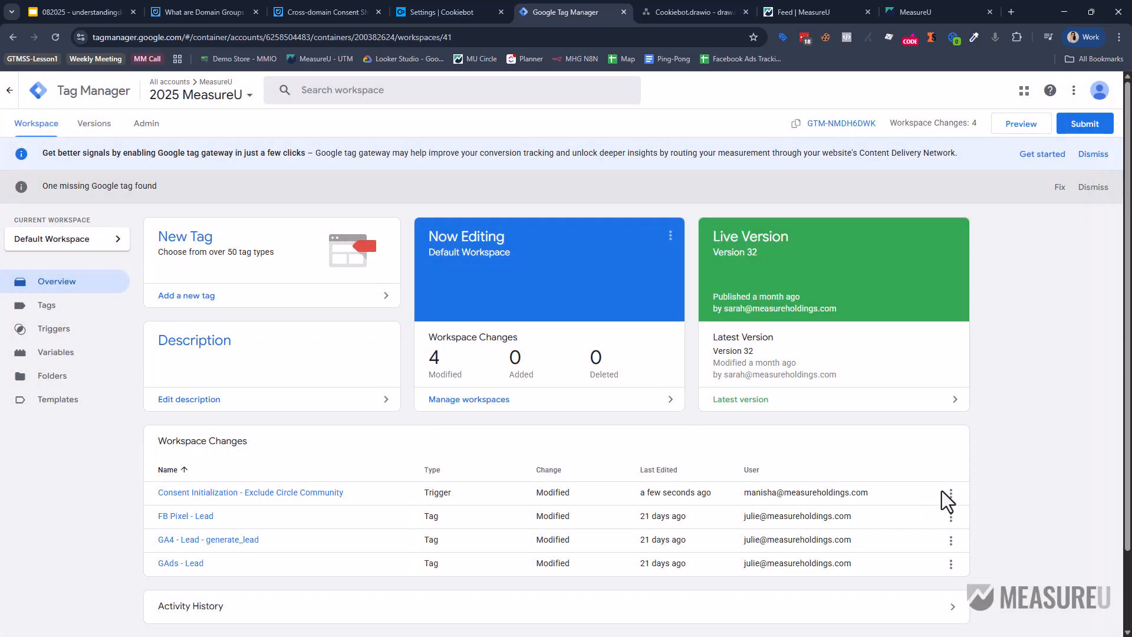
Abandon that trigger's change from the Workspace Changes list.
left_click(951, 494)
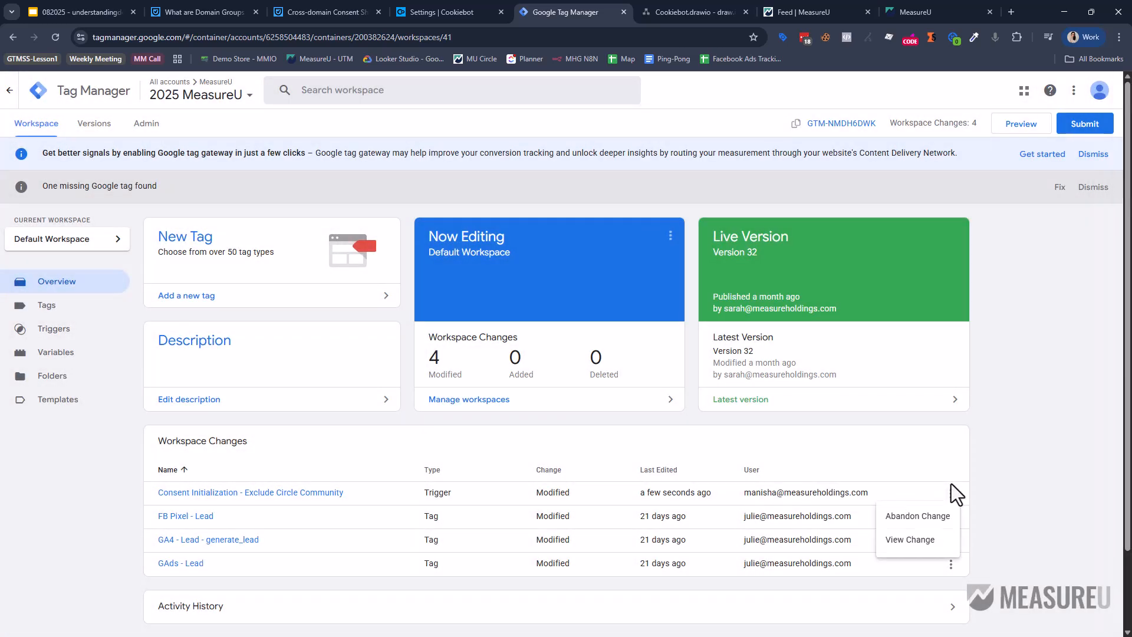
left_click(919, 517)
left_click(643, 258)
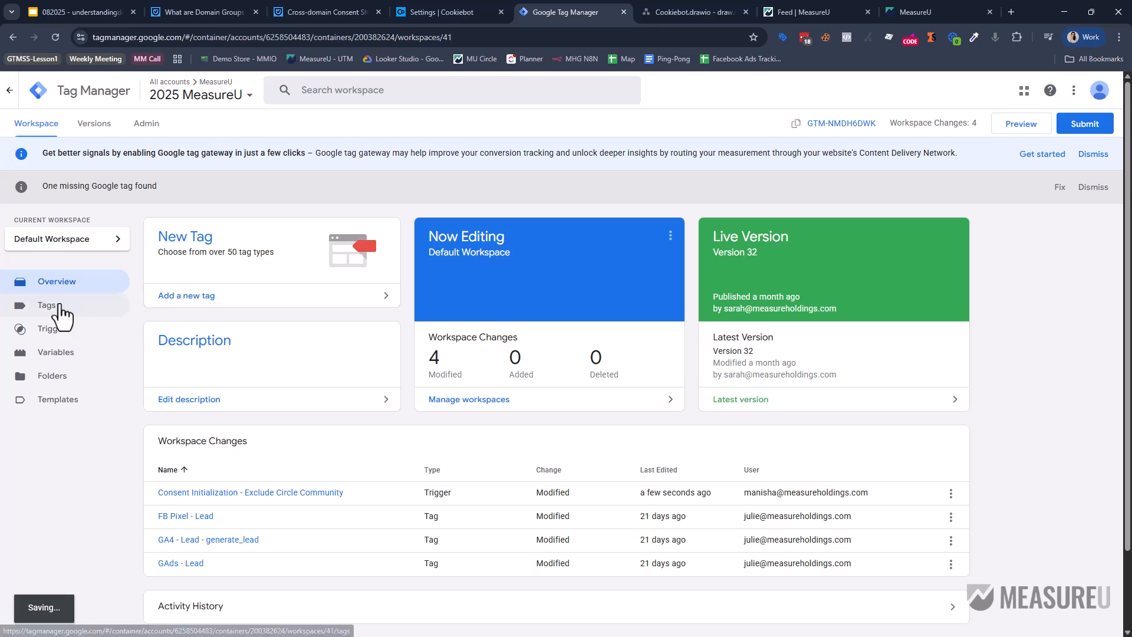
In Tags, look over the Cookiebot banner's firing trigger and close it unchanged.
left_click(86, 306)
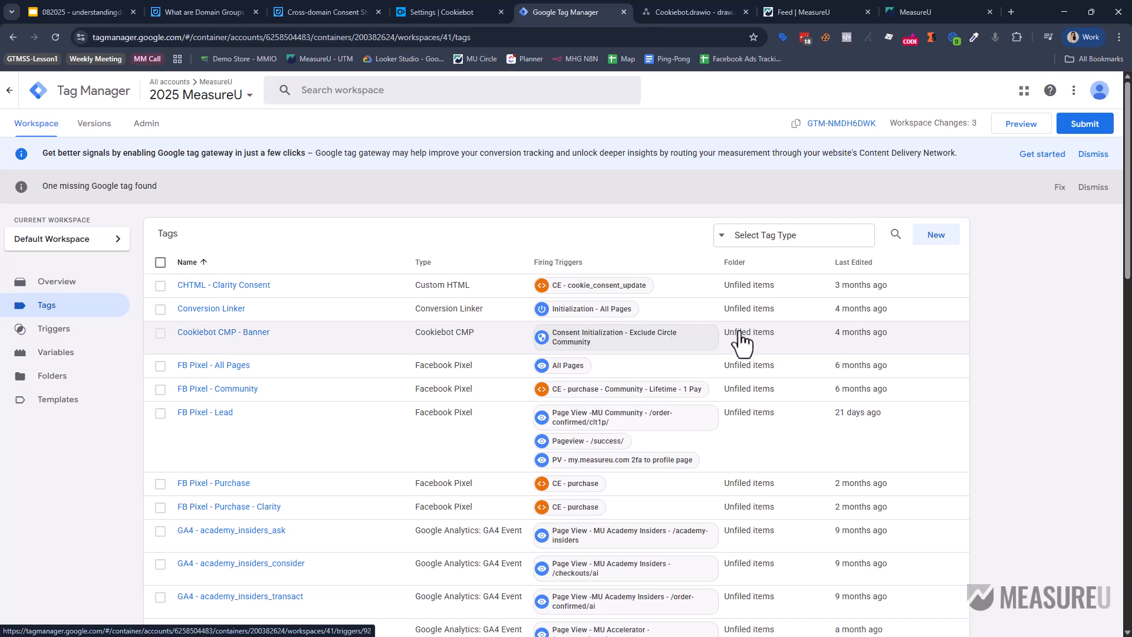
left_click(666, 348)
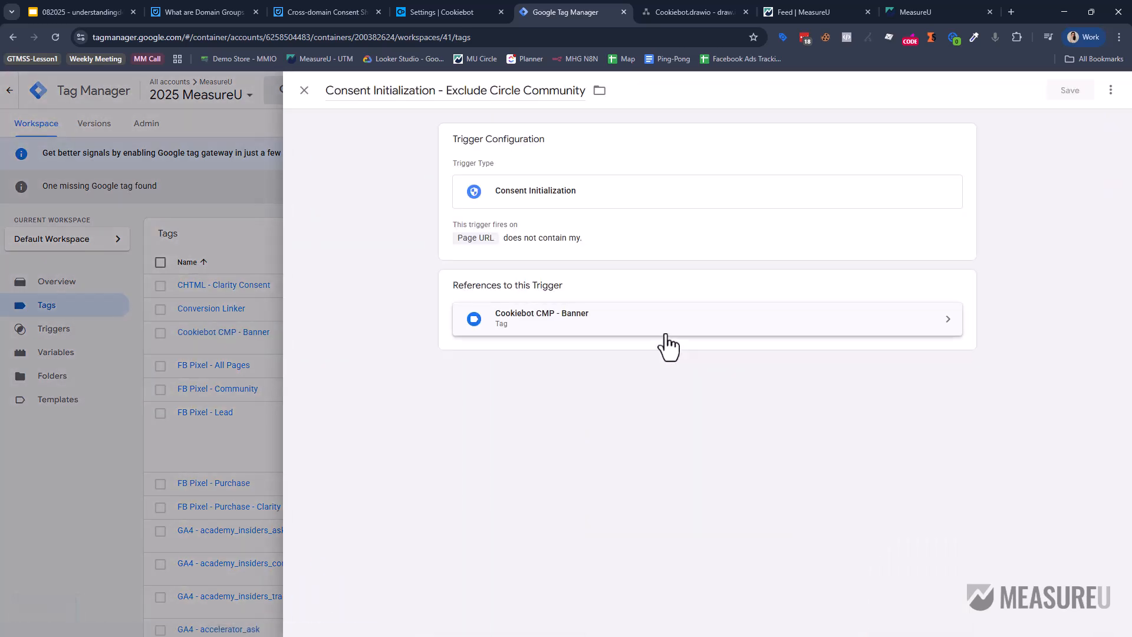
left_click(650, 245)
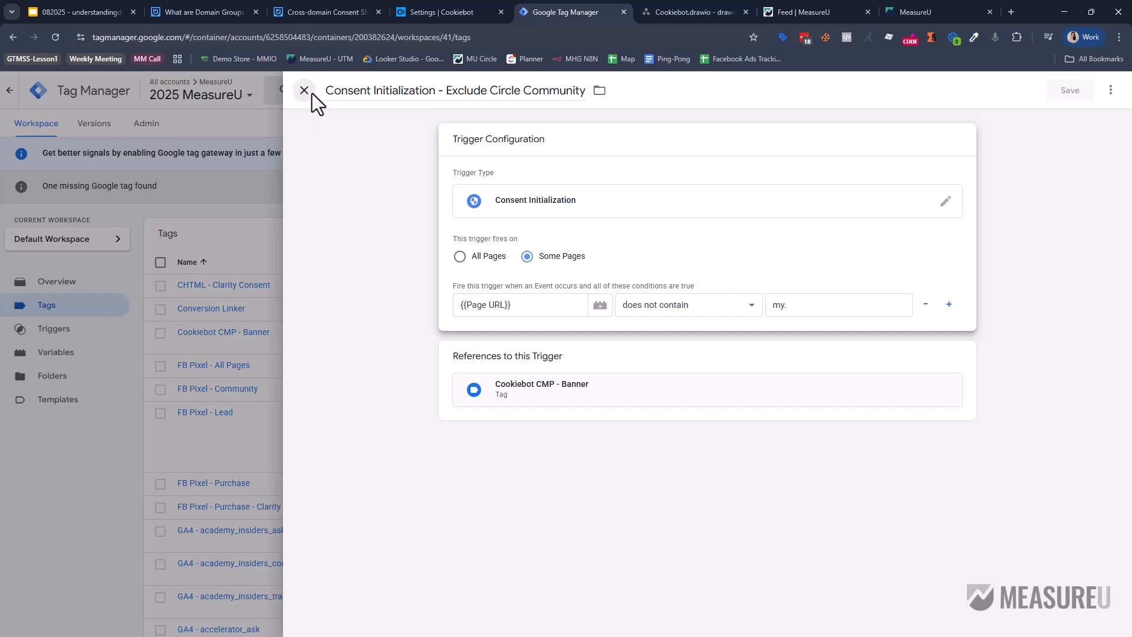
left_click(312, 93)
Remove the Page URL condition from Cookiebot CMP - Banner's trigger so it fires on All Pages, and save.
left_click(287, 325)
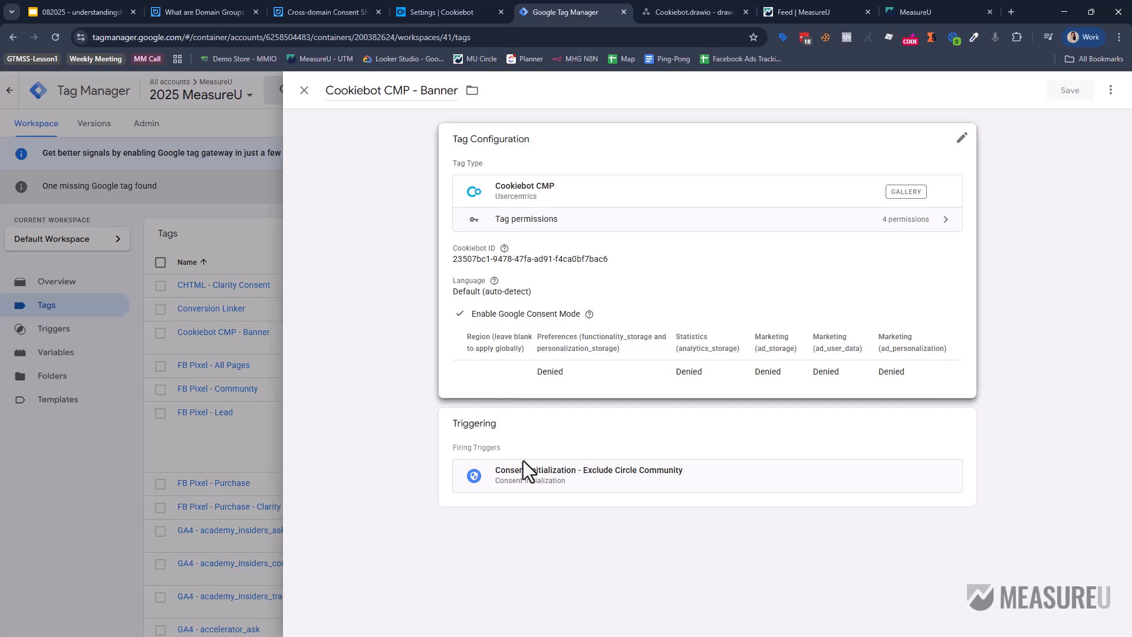
left_click(548, 477)
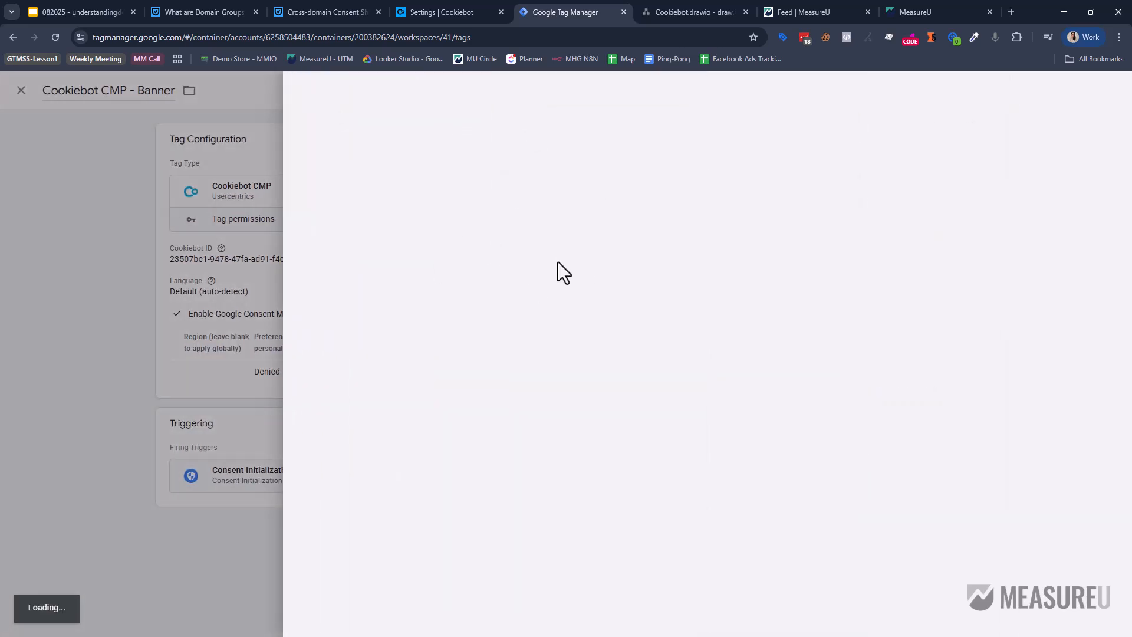
left_click(562, 250)
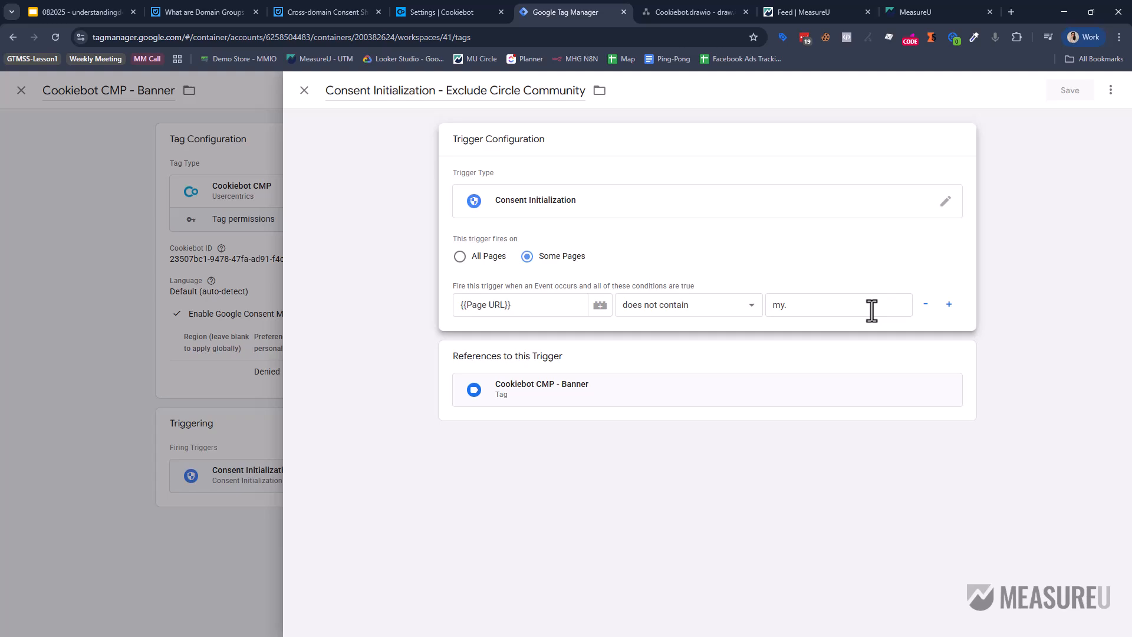
left_click(926, 304)
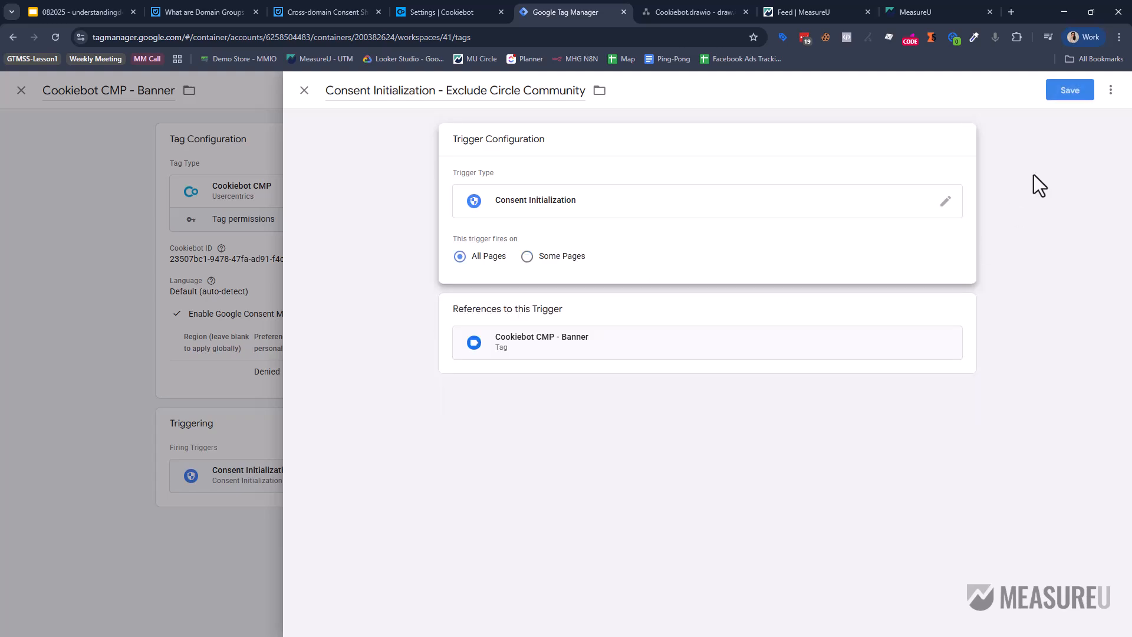
left_click(1071, 89)
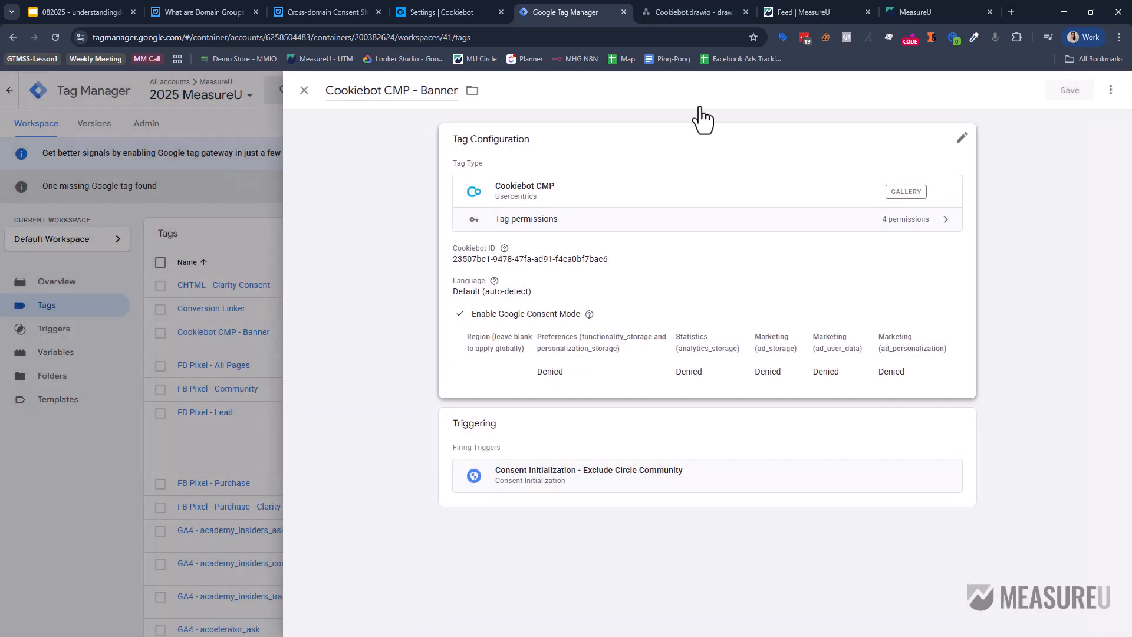
left_click(304, 92)
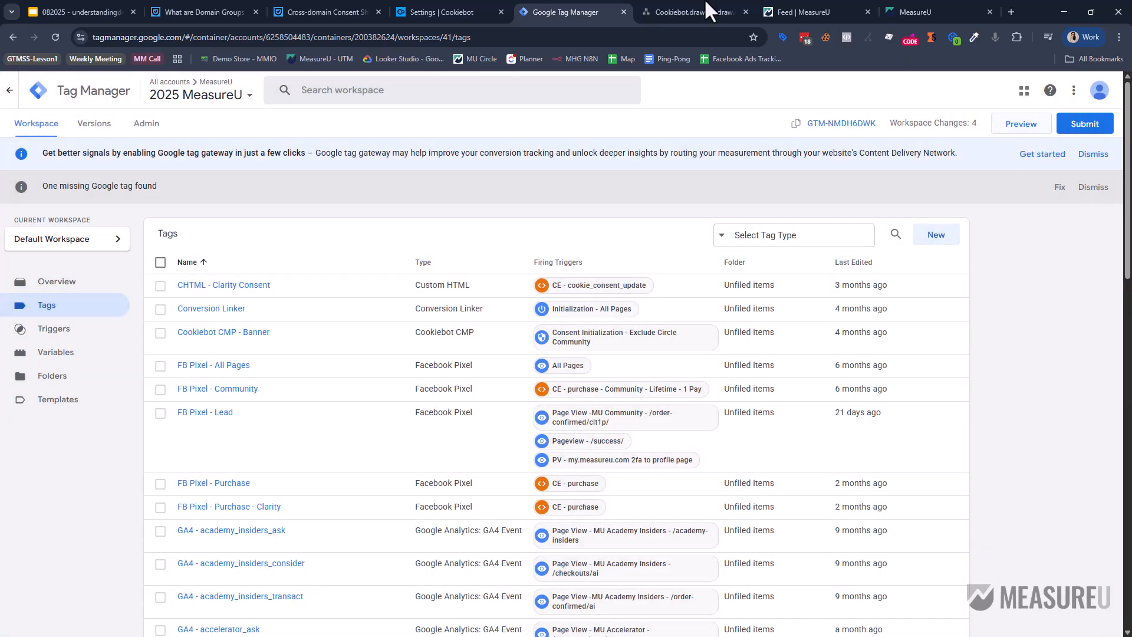
Delete all cookies with Cookie-Editor on my.measureu.com and measureu.com, closing both tabs.
left_click(805, 16)
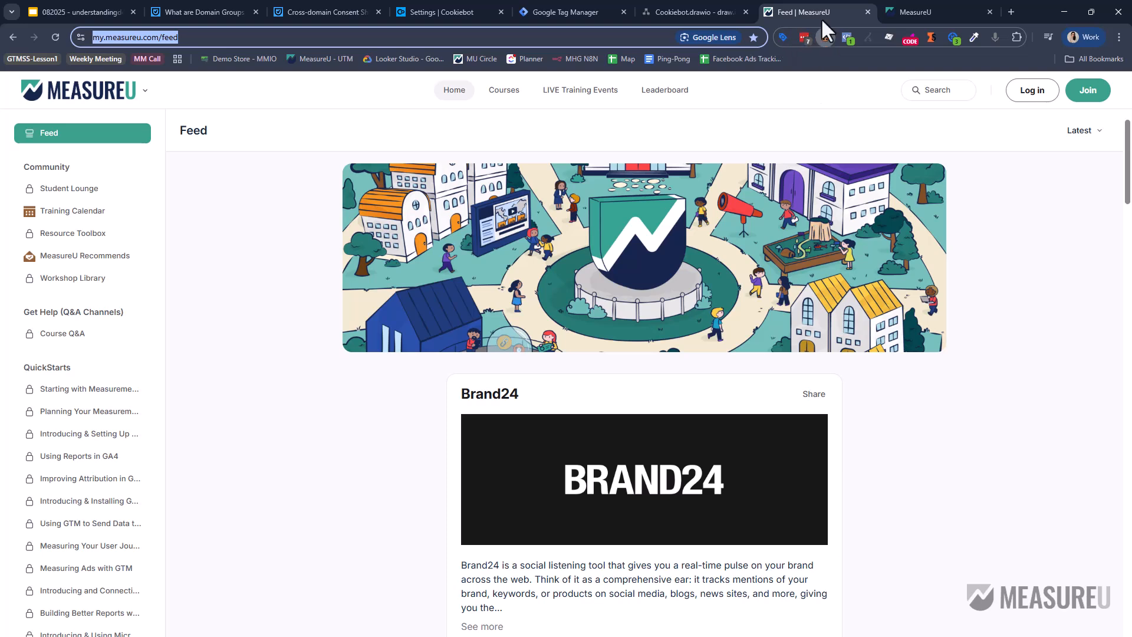
left_click(826, 37)
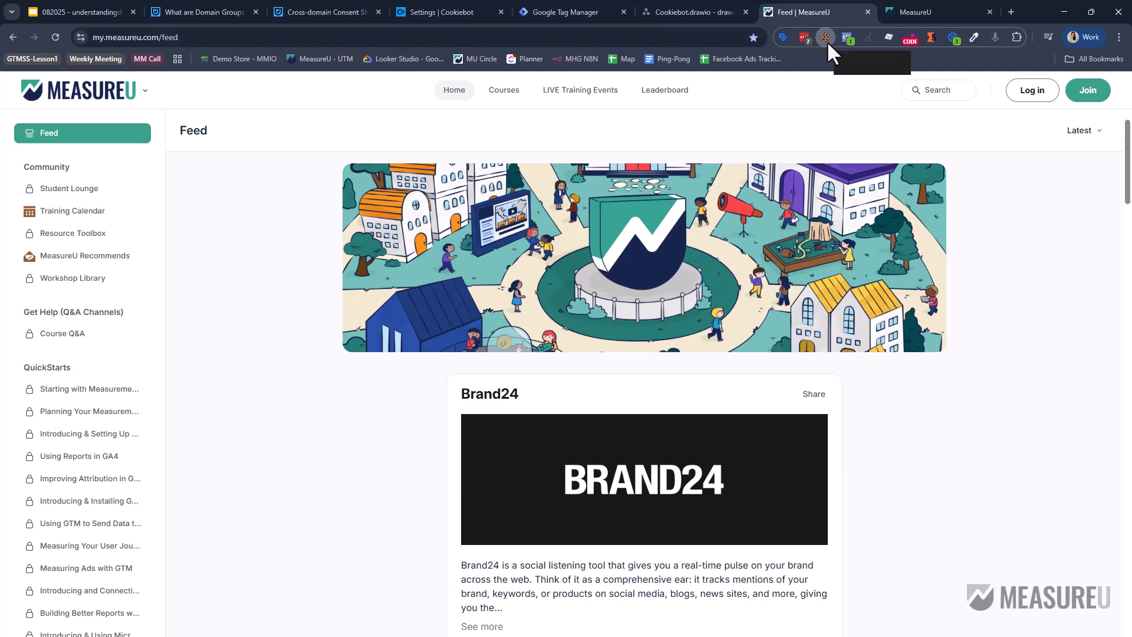
left_click(826, 38)
left_click(650, 334)
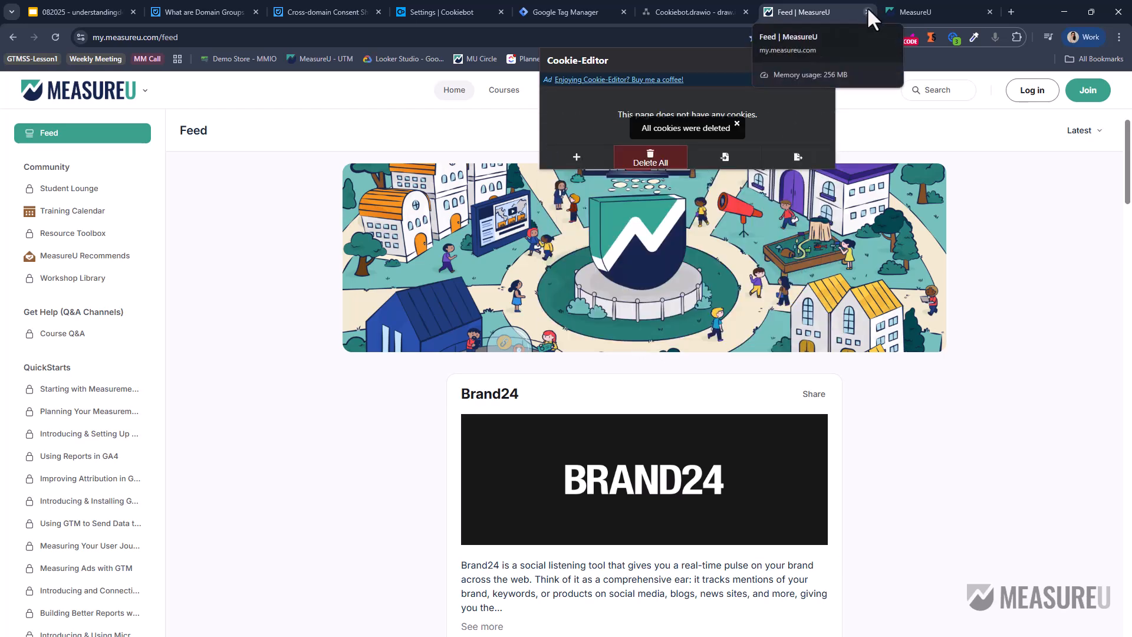
left_click(867, 8)
left_click(868, 11)
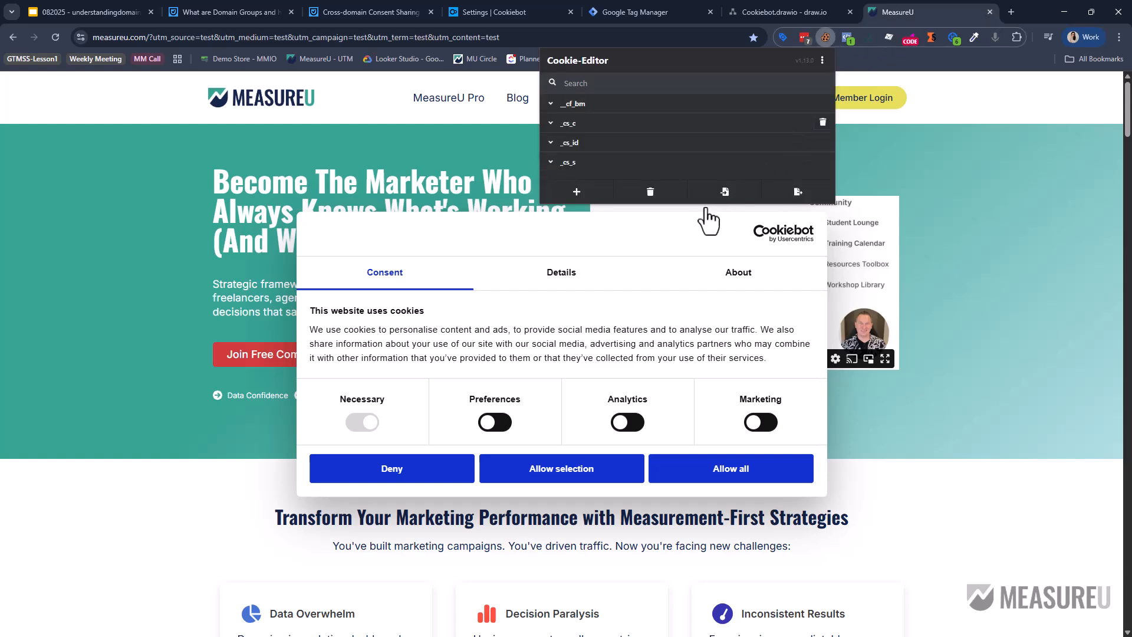
left_click(647, 226)
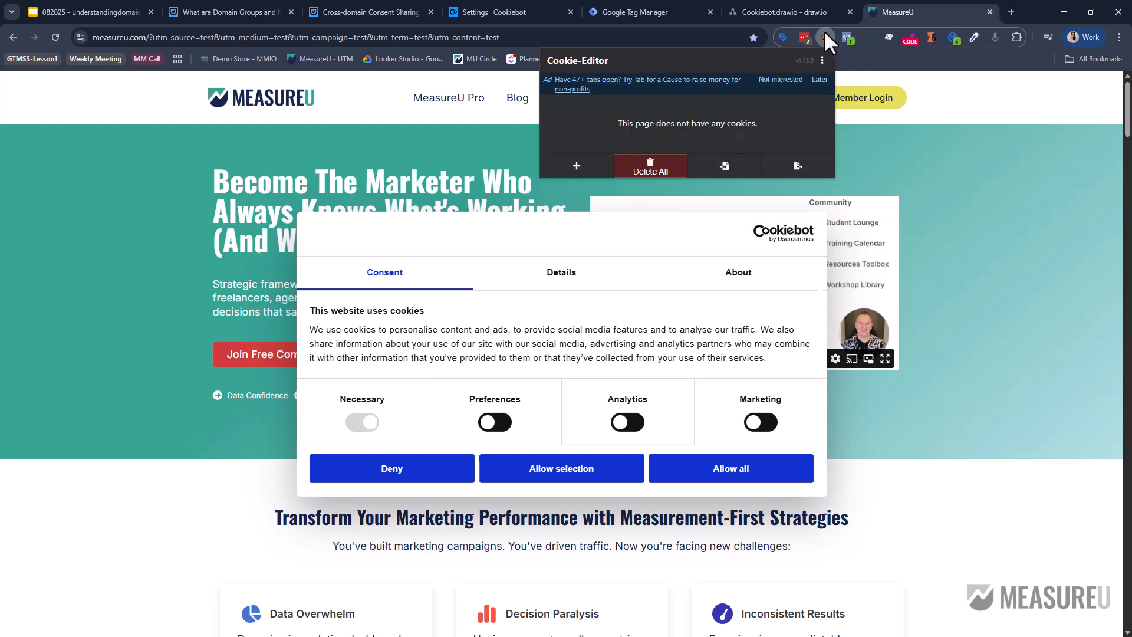
left_click(990, 12)
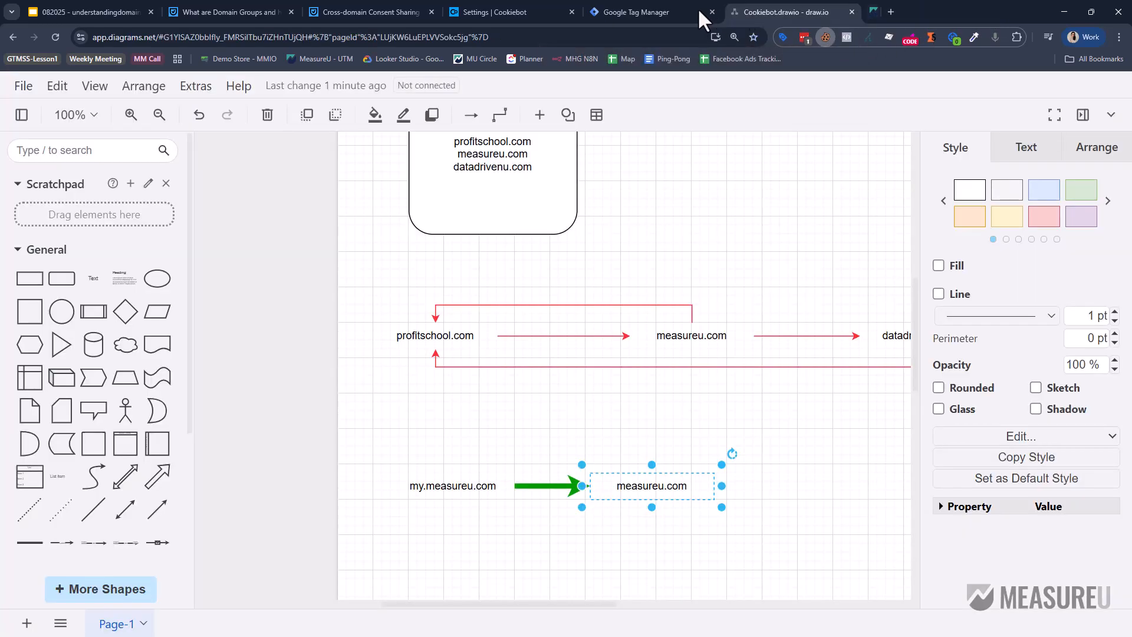
Start Tag Manager preview mode connected to the MeasureU community feed URL.
left_click(616, 6)
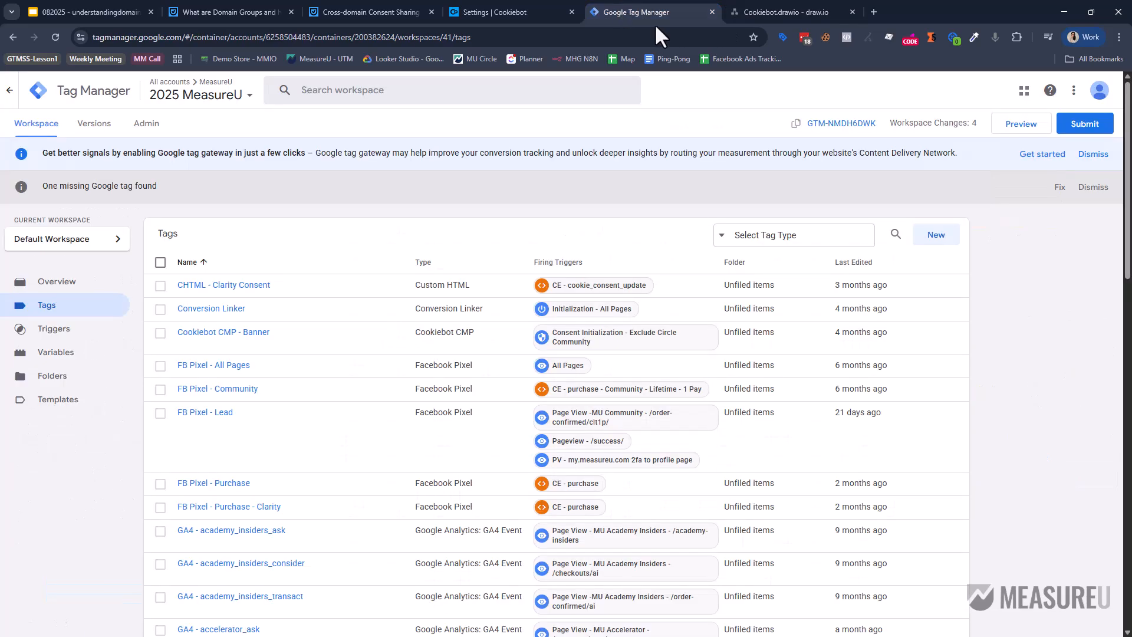
left_click(1005, 127)
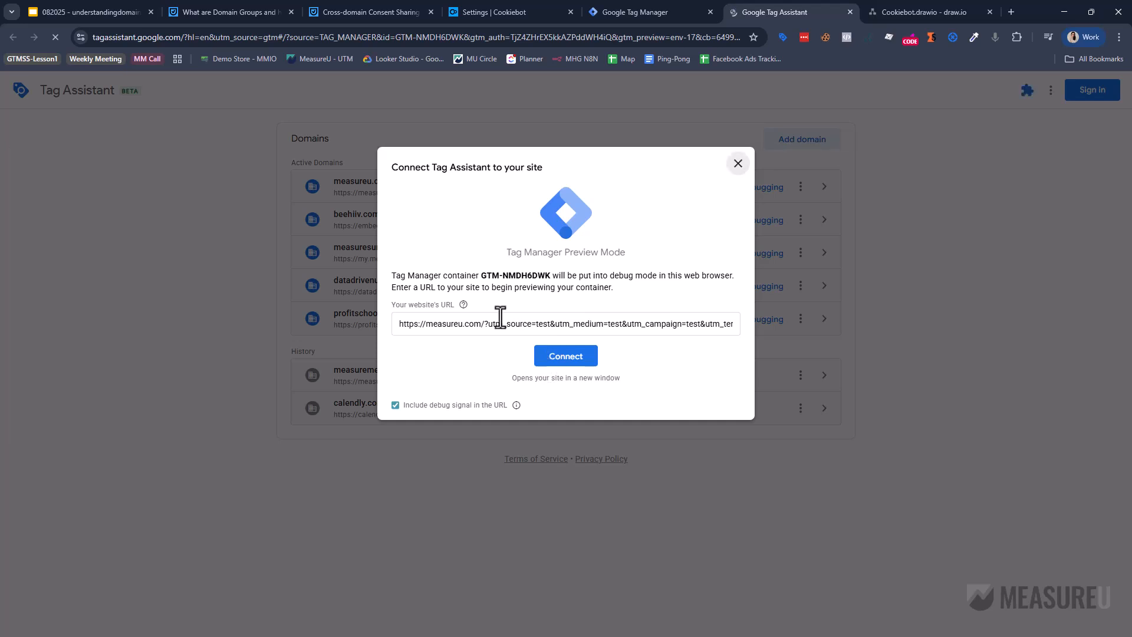
left_click(495, 323)
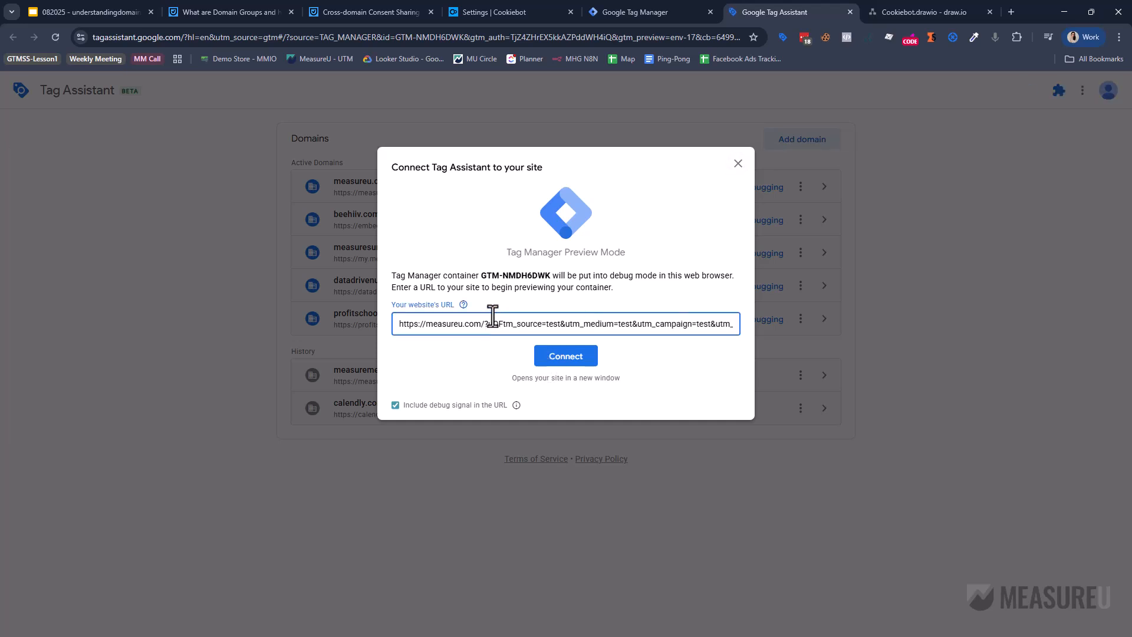
key("ctrl+a")
type("https://my.measureu.com/feed")
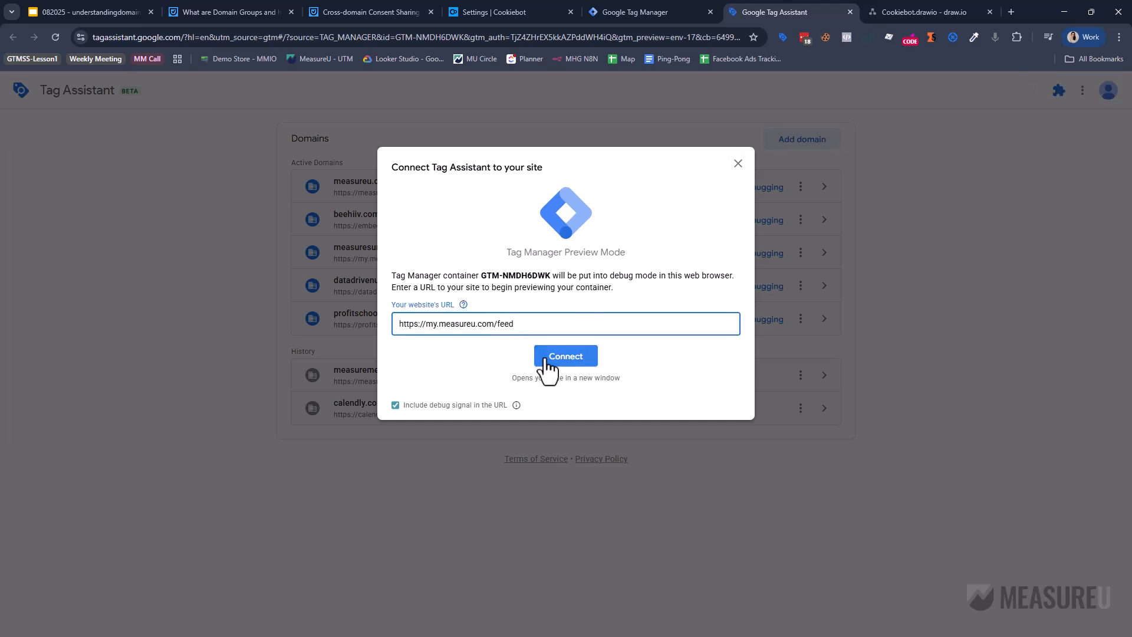
left_click(549, 361)
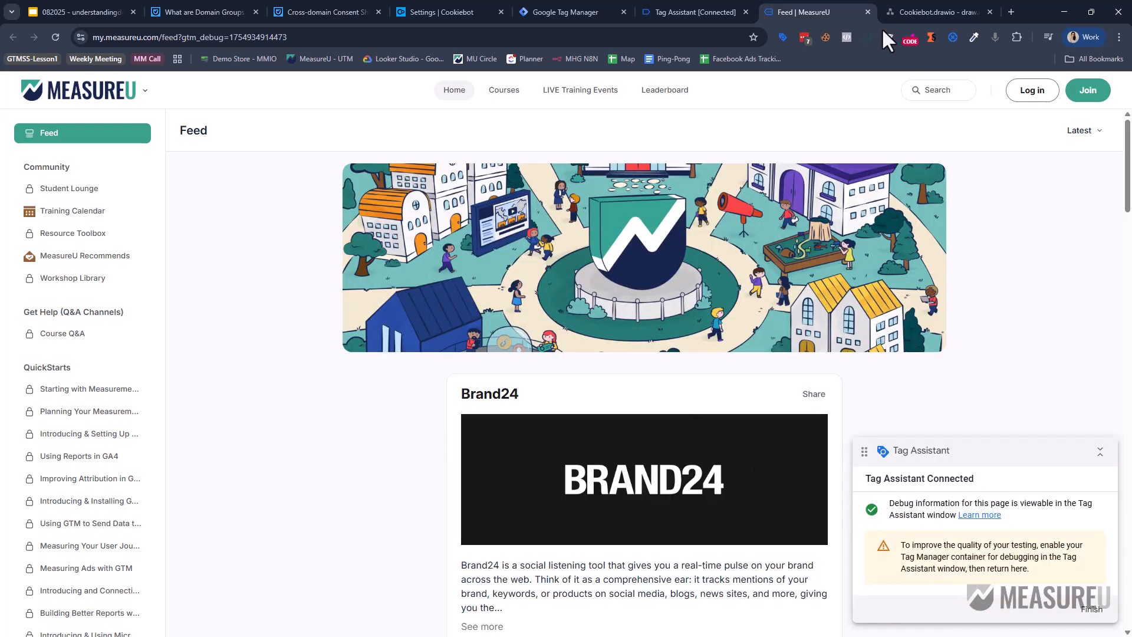
In Tag Assistant, check Cookiebot CMP - Banner fired on Consent Initialization, then return to the feed.
left_click(694, 7)
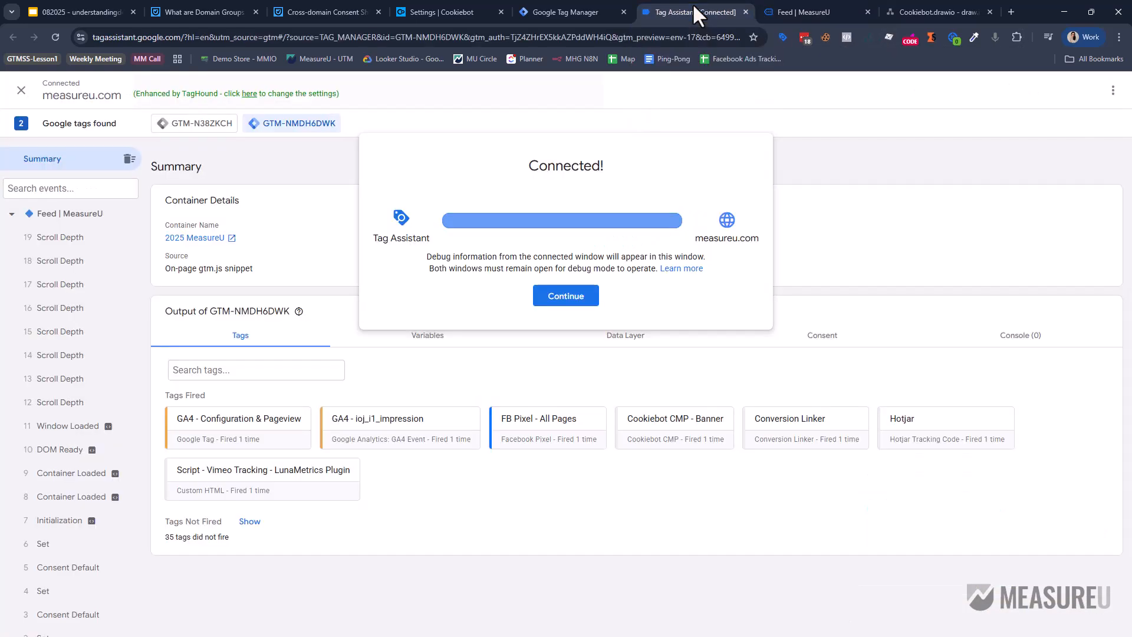
left_click(584, 295)
scroll(76, 530, "down", 2)
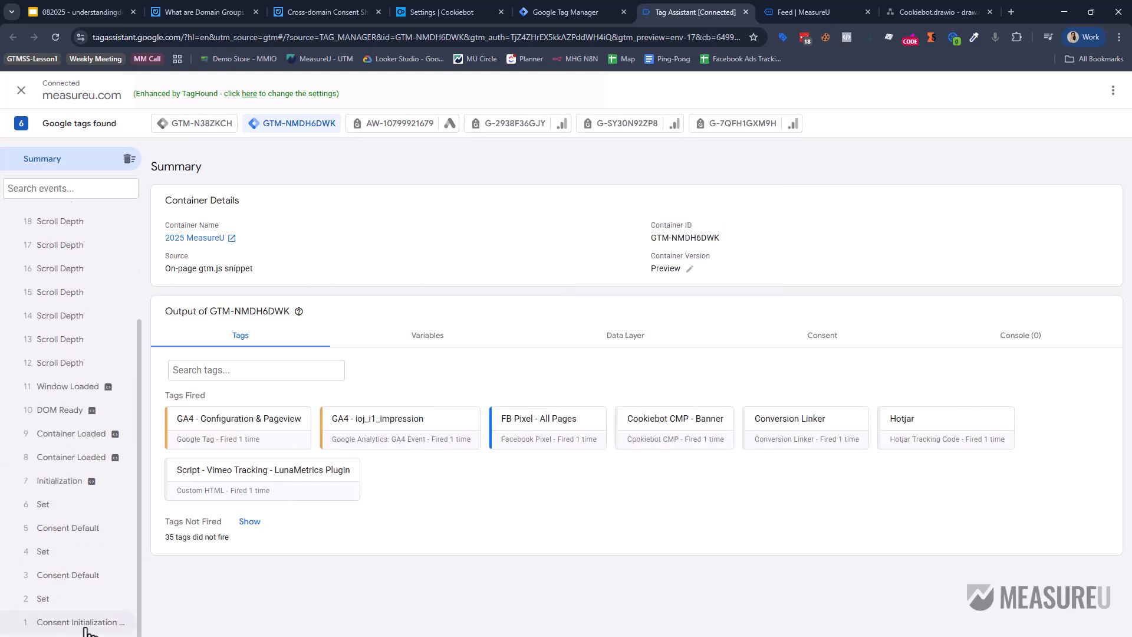
left_click(85, 623)
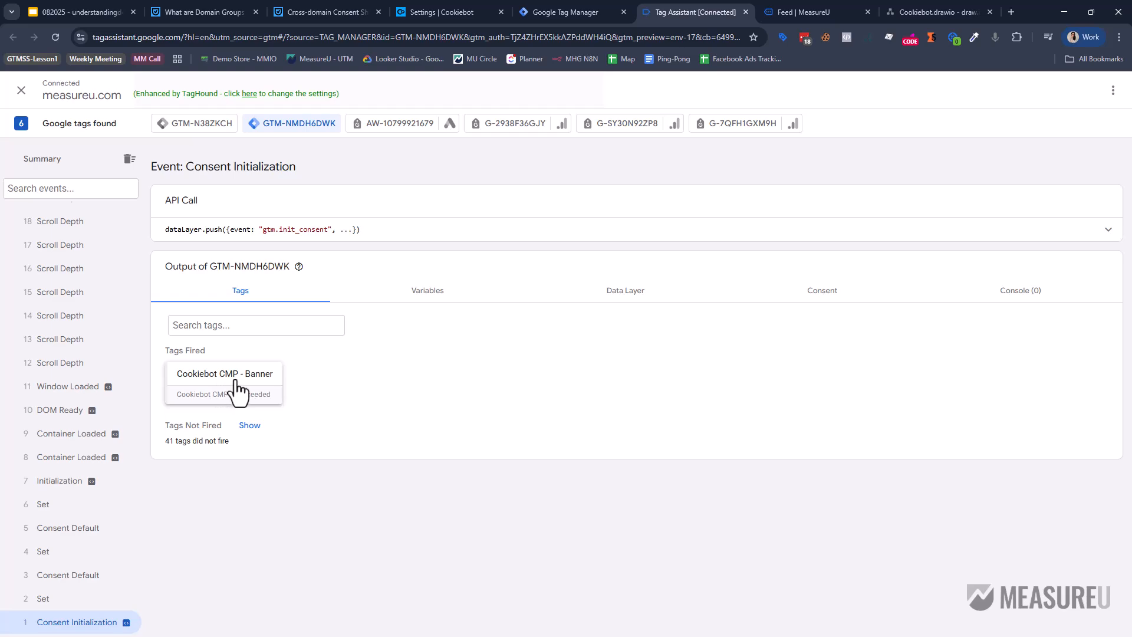
left_click(843, 8)
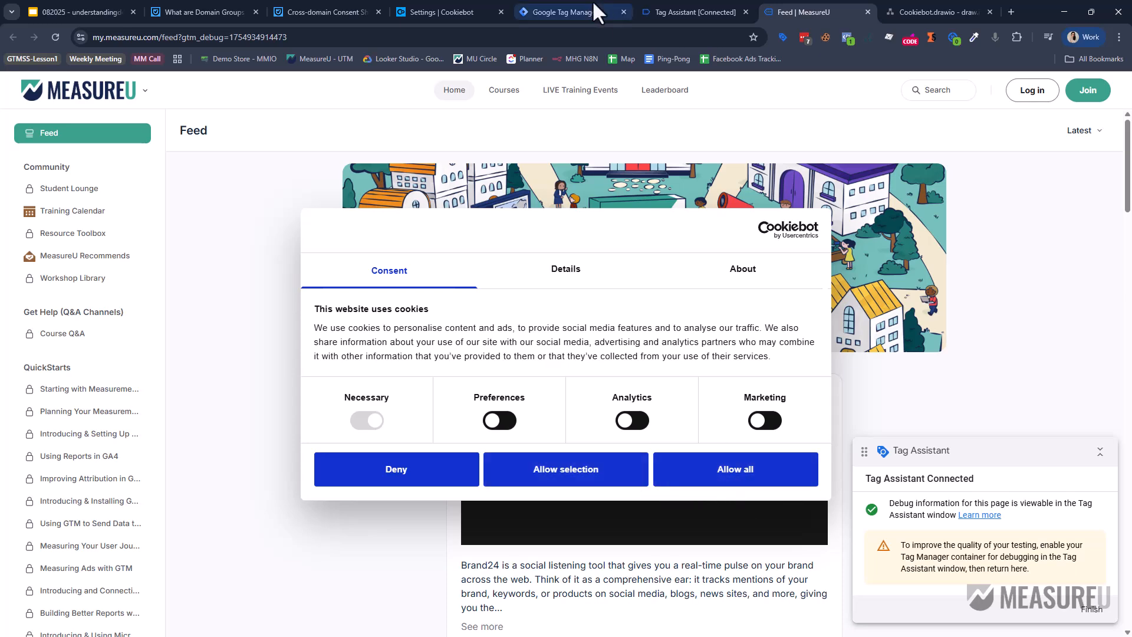
Inspect the my.measureu.com and measureu.com labels in the diagram, then reopen the Cross-domain Consent Sharing article.
left_click(934, 14)
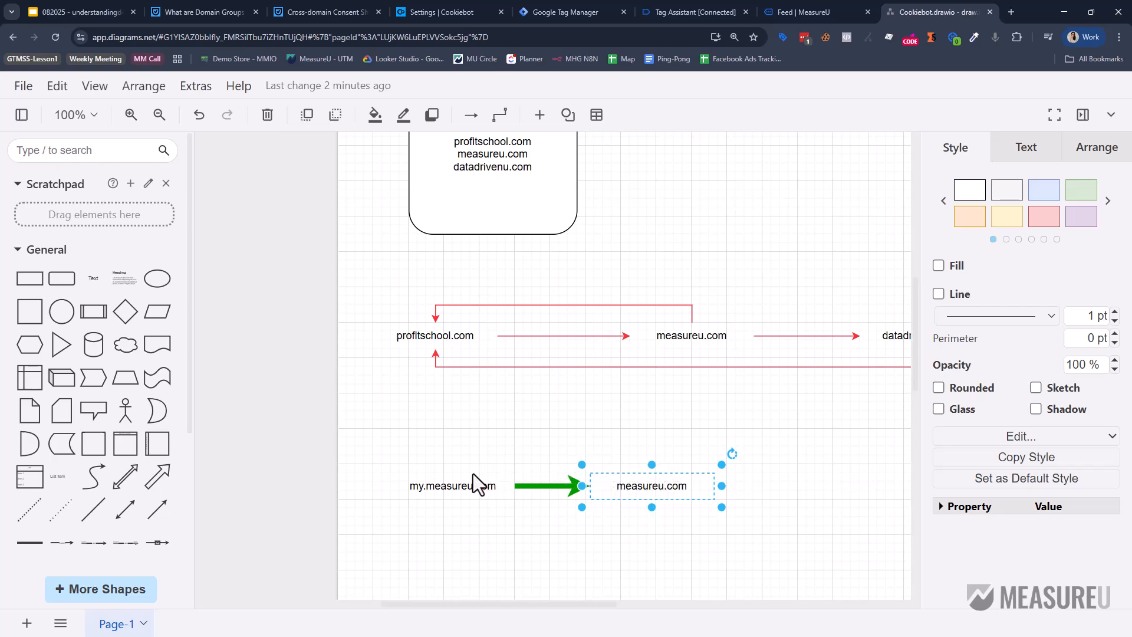
left_click(458, 478)
left_click(677, 486)
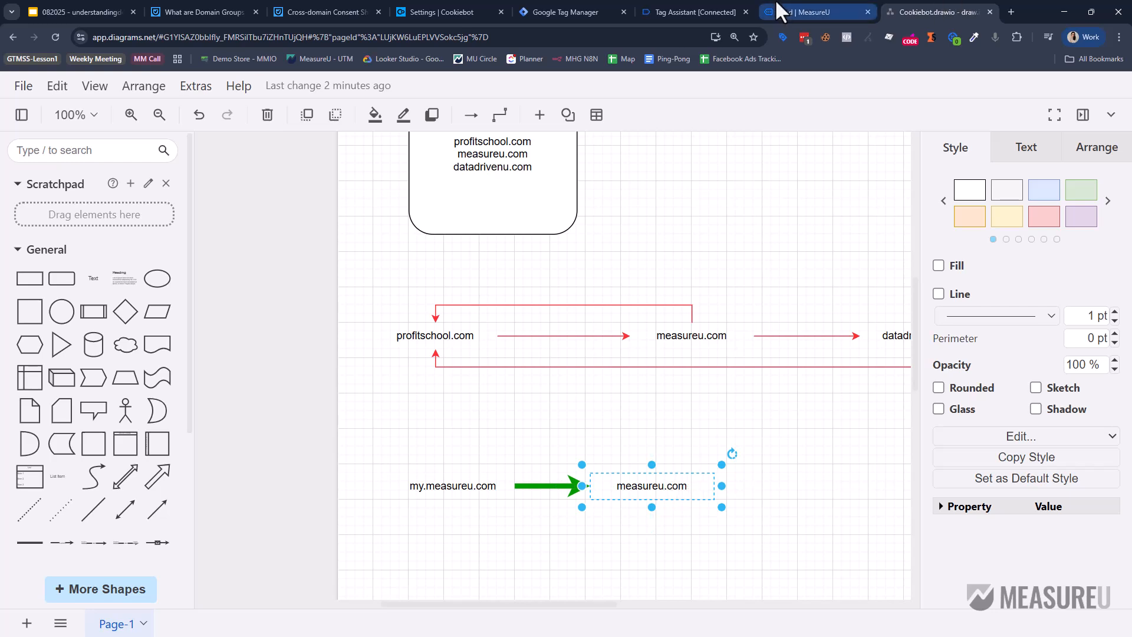
left_click(305, 3)
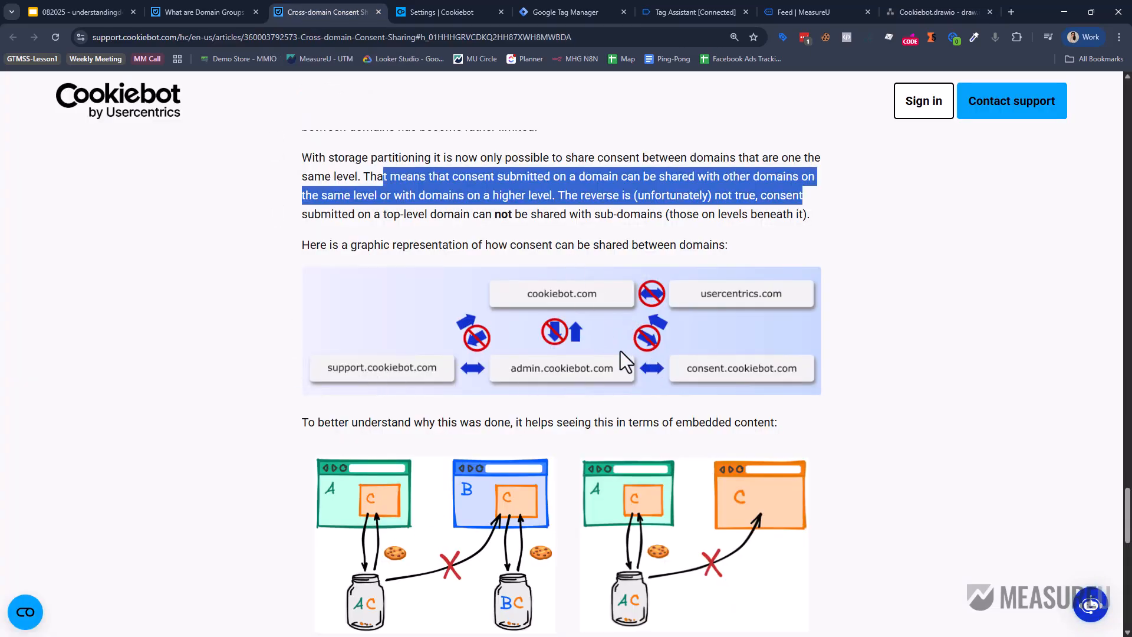
Review the Domain Groups article and Cookiebot's Domains tab for my.measureu.com and measureu.com, then return to the feed.
left_click(229, 16)
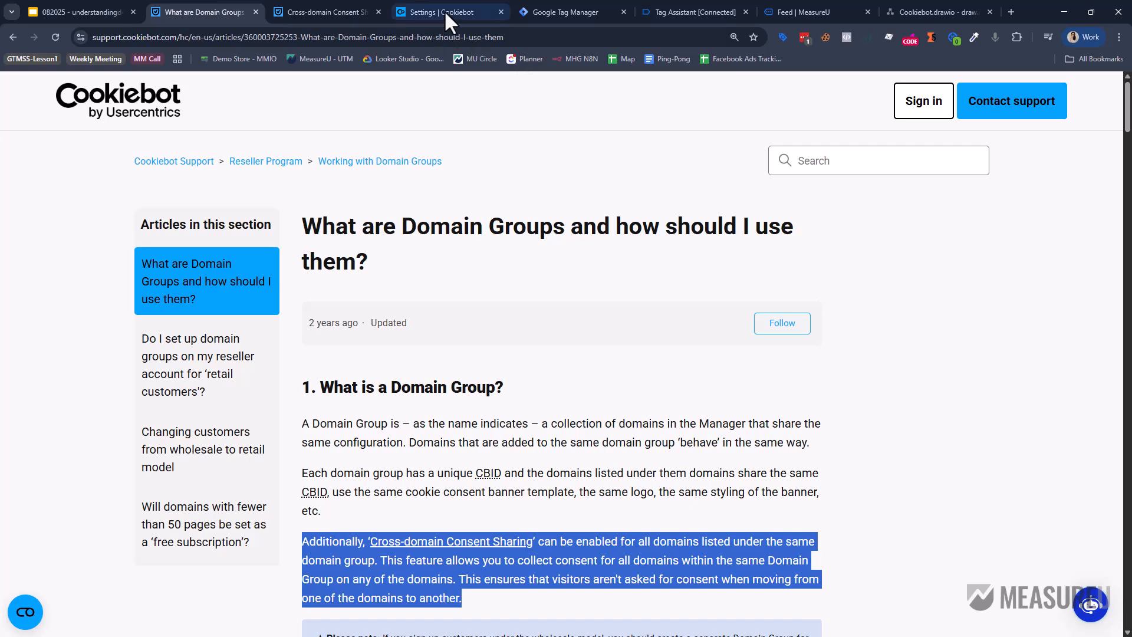
left_click(444, 10)
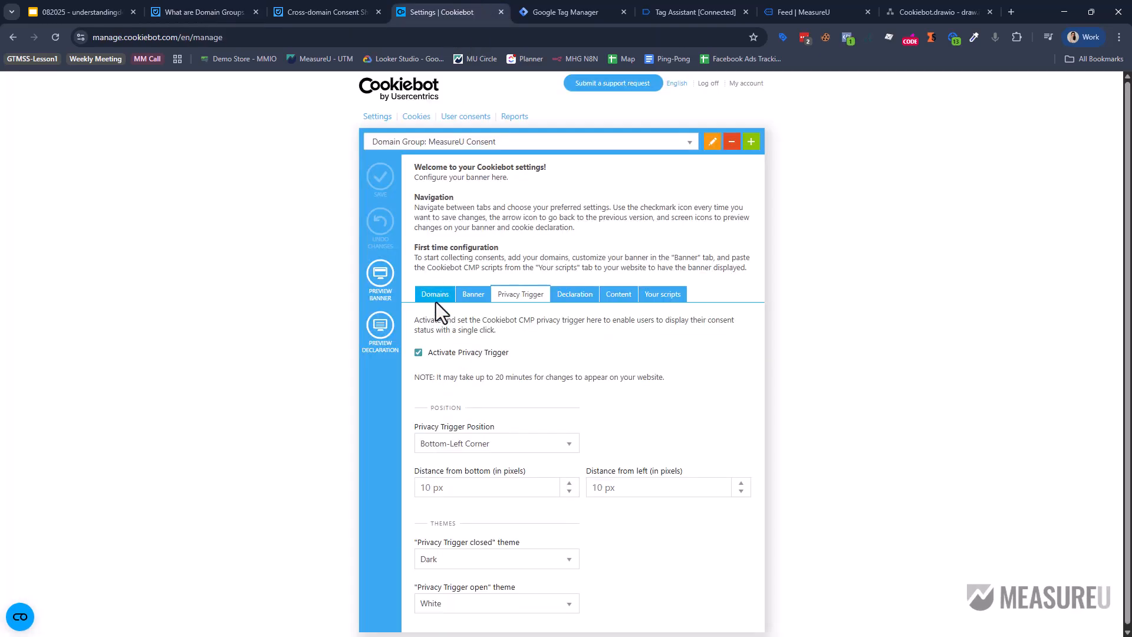
left_click(435, 298)
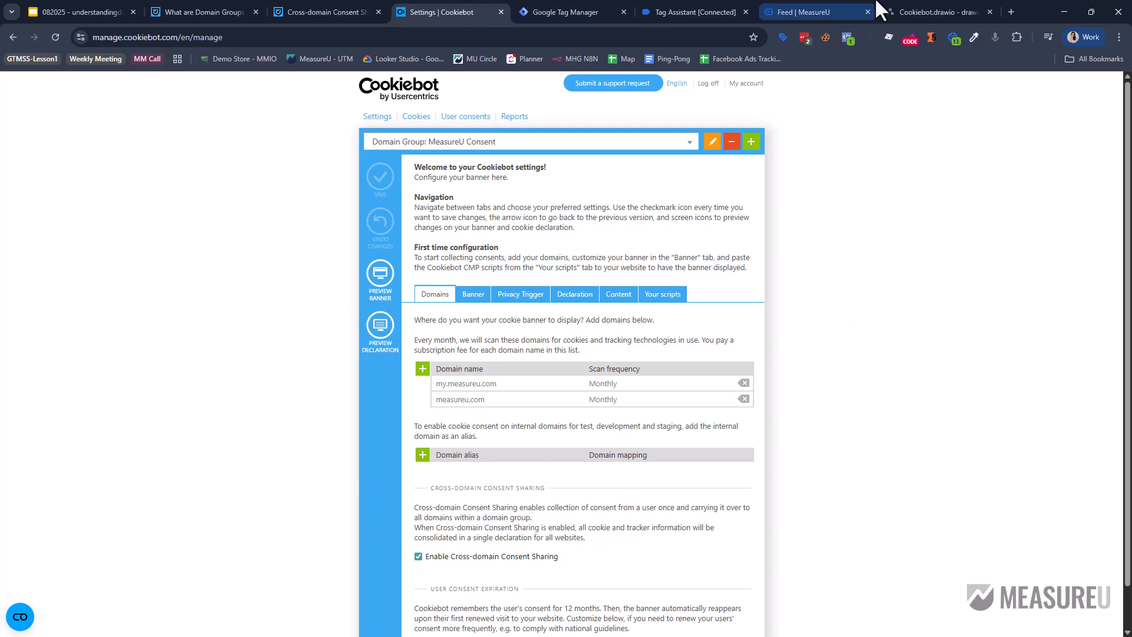
left_click(832, 9)
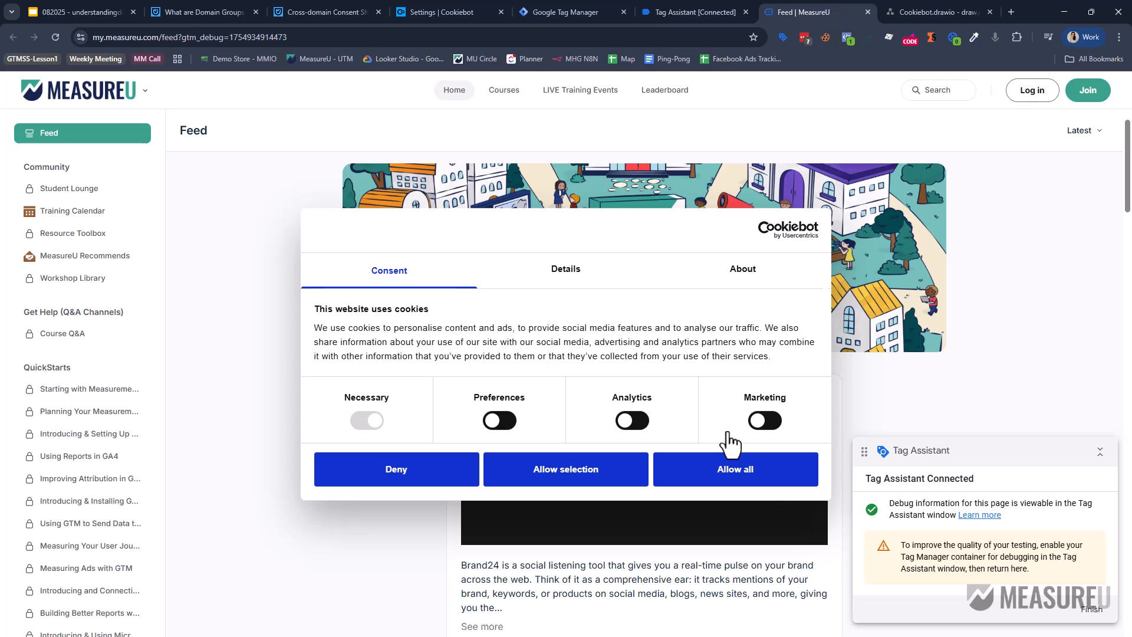
Allow all cookies on the feed's banner and verify Necessary, Preferences, Analytics and Marketing are consented.
left_click(728, 475)
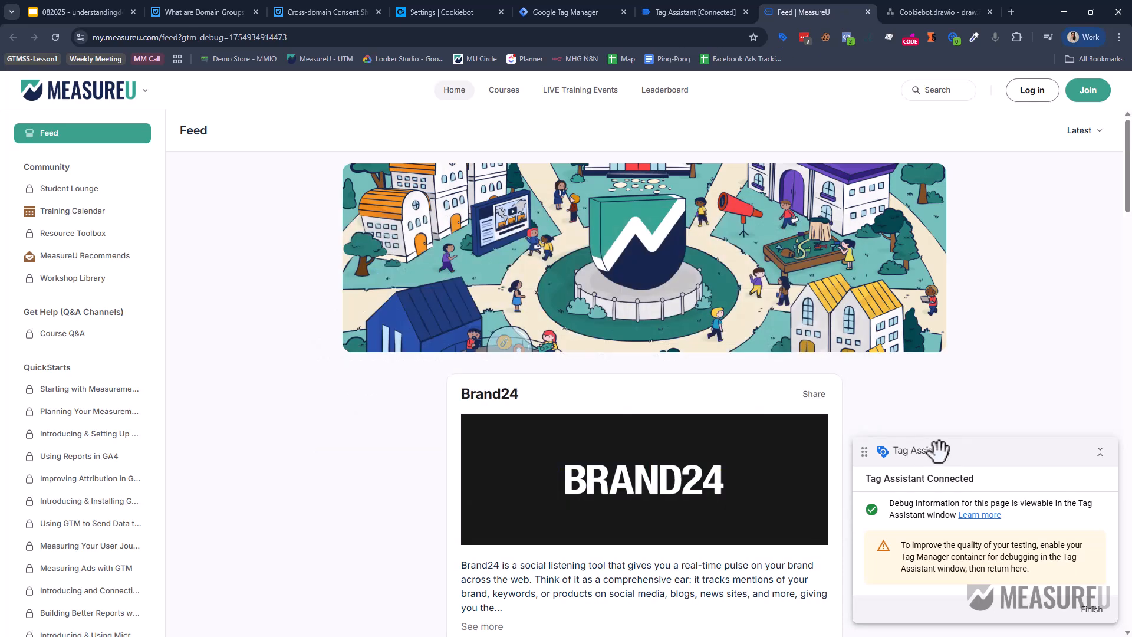
left_click(20, 619)
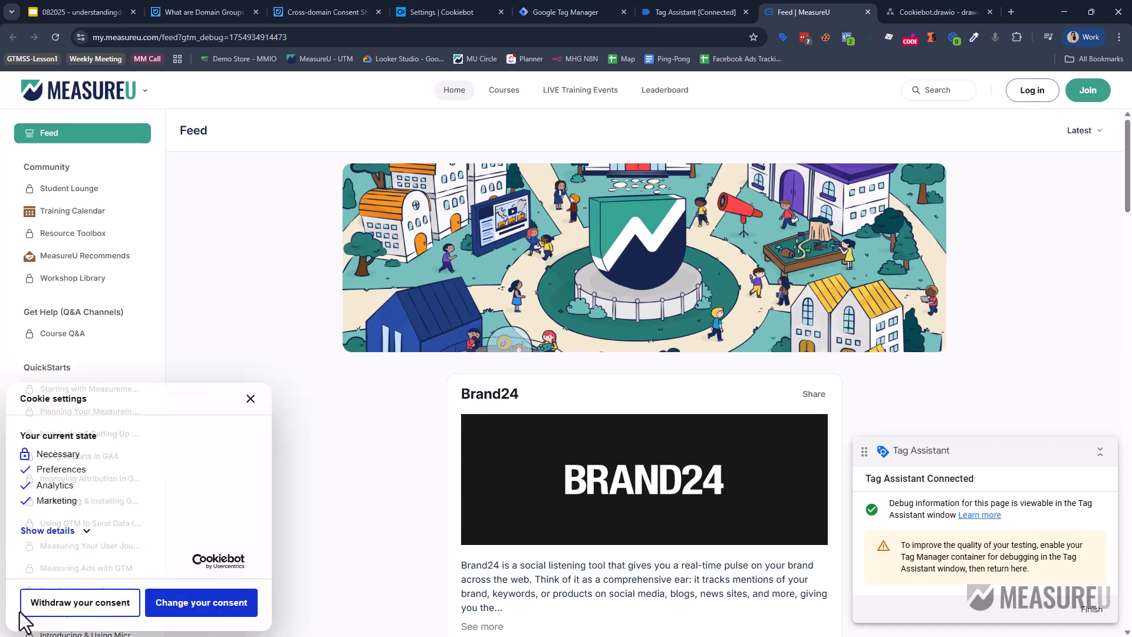
left_click(376, 447)
scroll(375, 439, "down", 20)
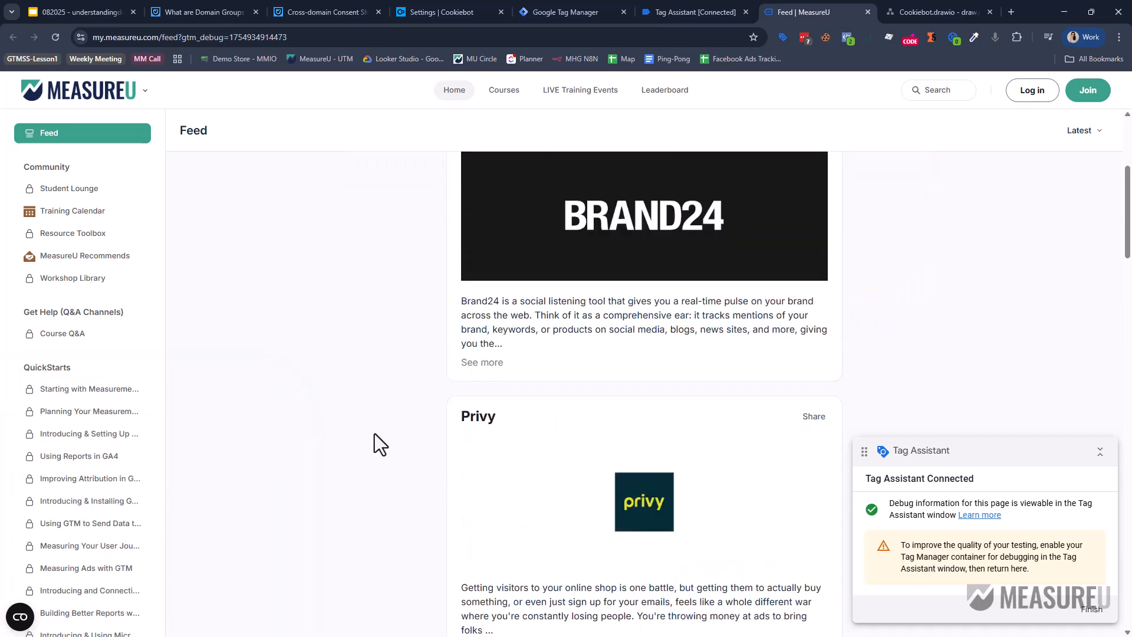
scroll(390, 472, "up", 20)
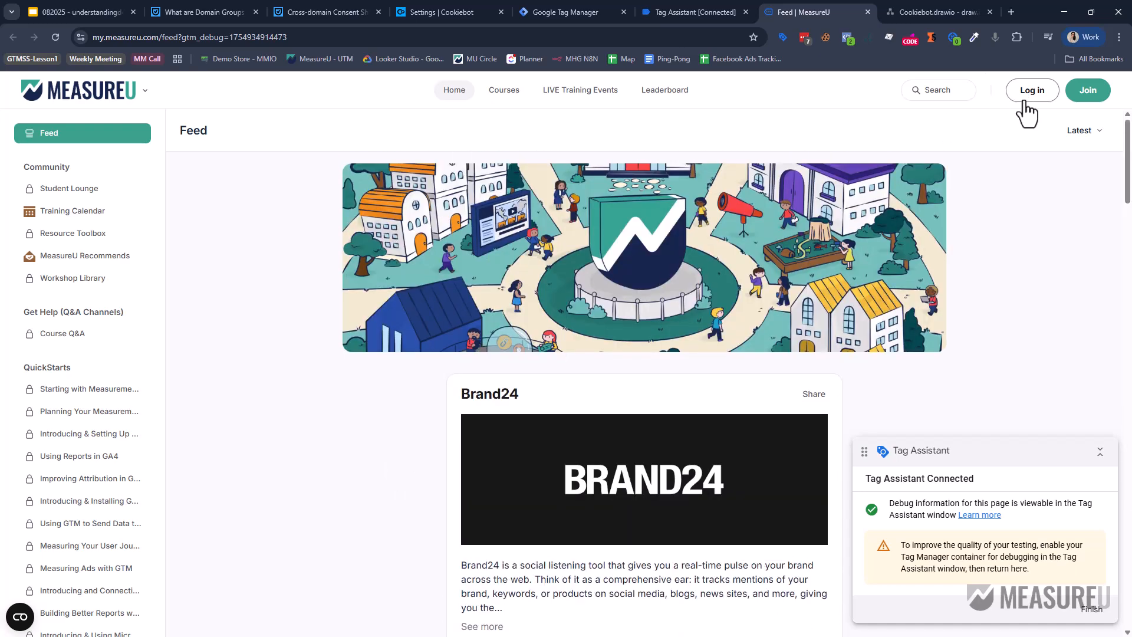
Sign in to the MeasureU community with the saved login to reach the Feed page.
left_click(1026, 104)
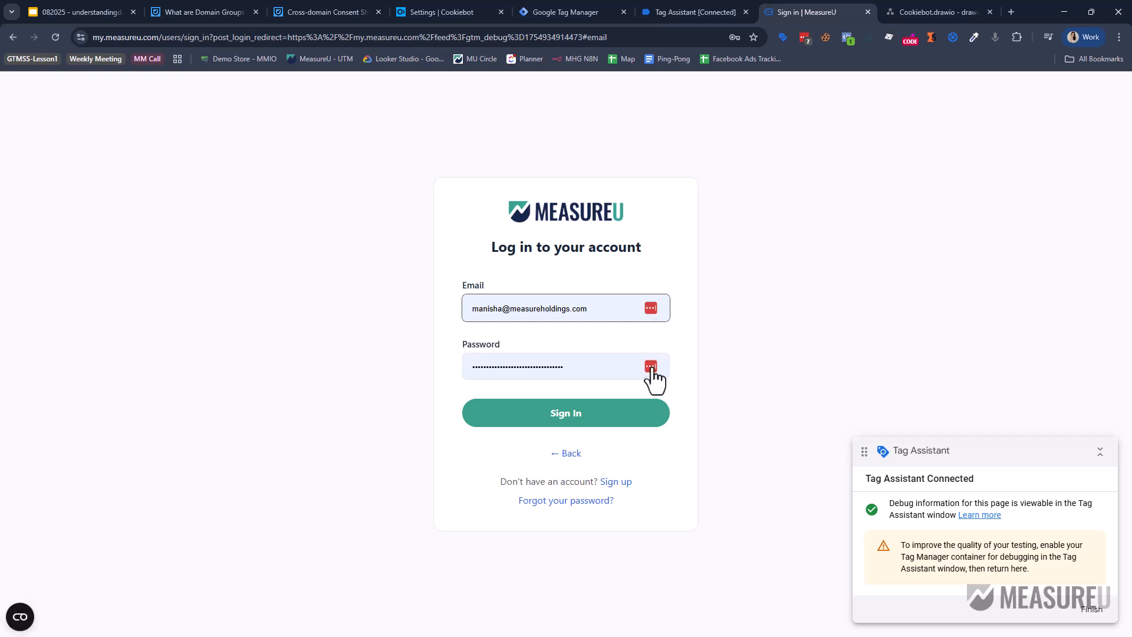
left_click(651, 367)
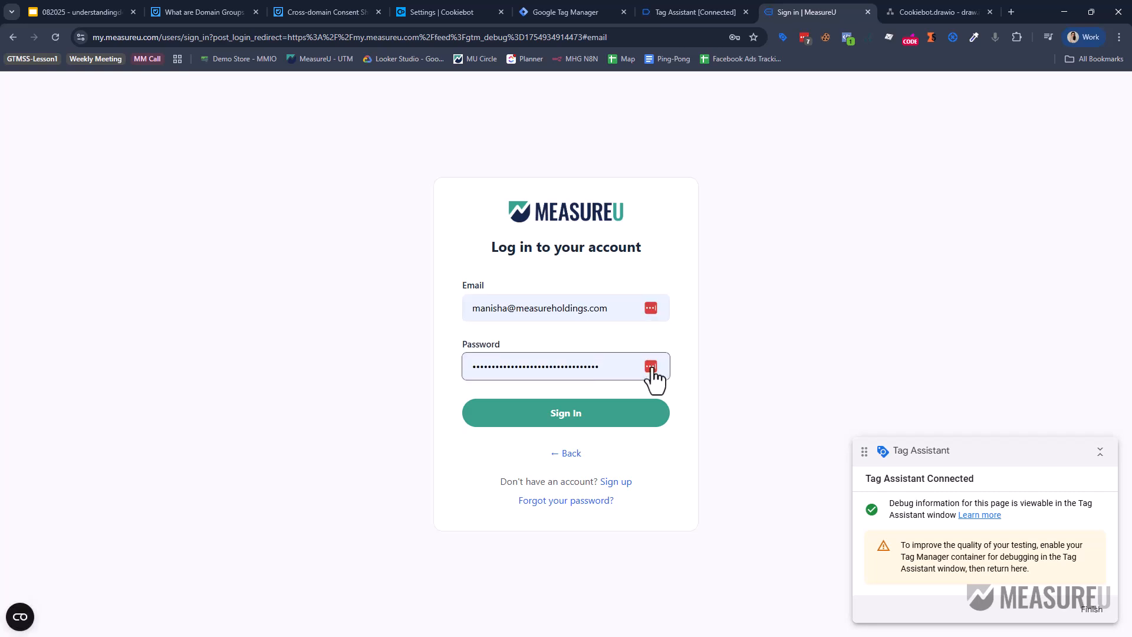
left_click(651, 367)
left_click(523, 399)
left_click(596, 420)
left_click(593, 401)
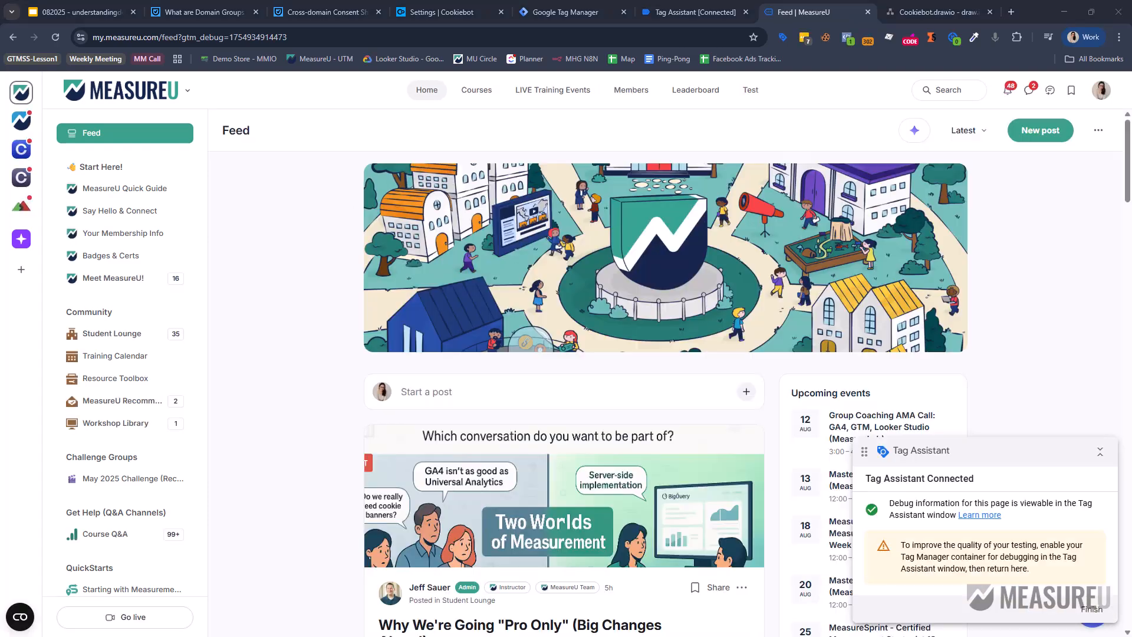
Check the stored consent state in the Cookiebot widget on the community feed.
left_click(23, 621)
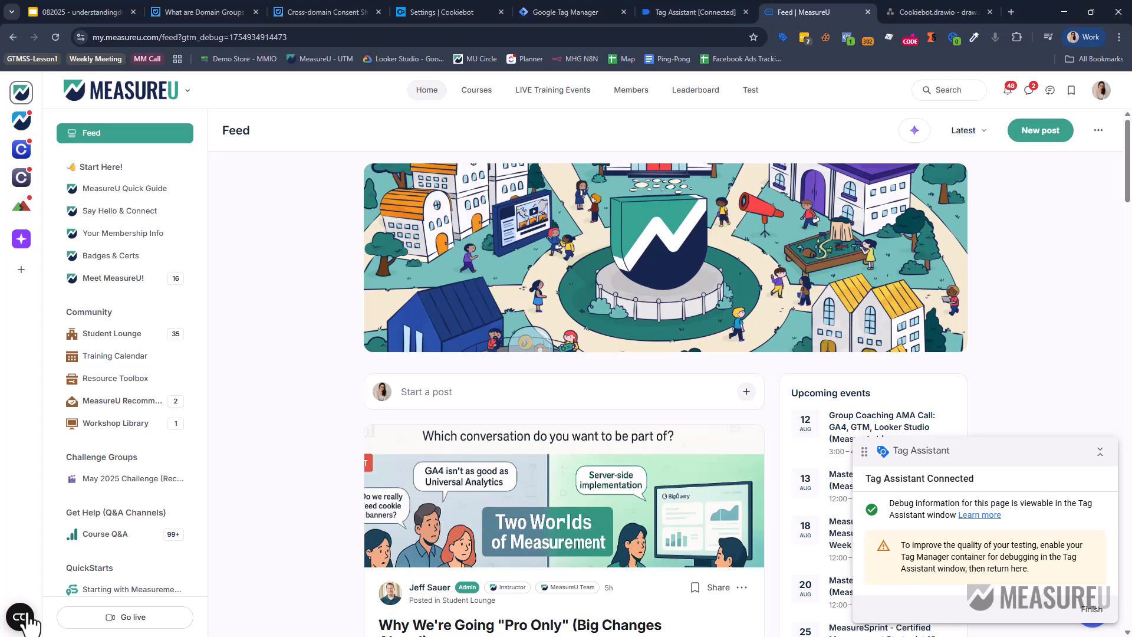
left_click(21, 616)
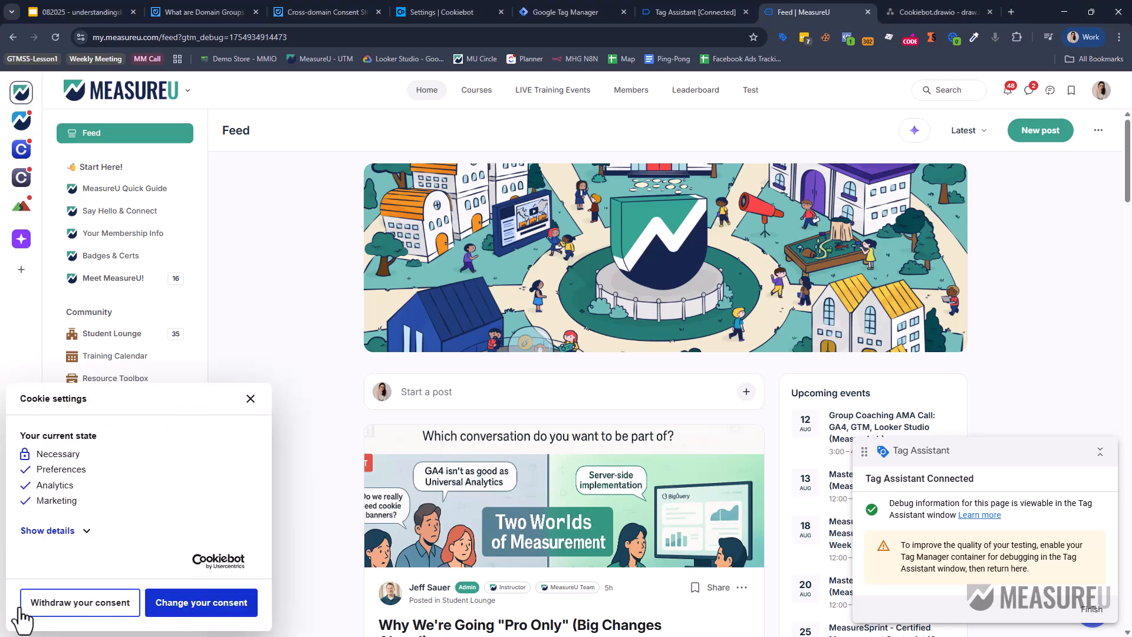
left_click(251, 399)
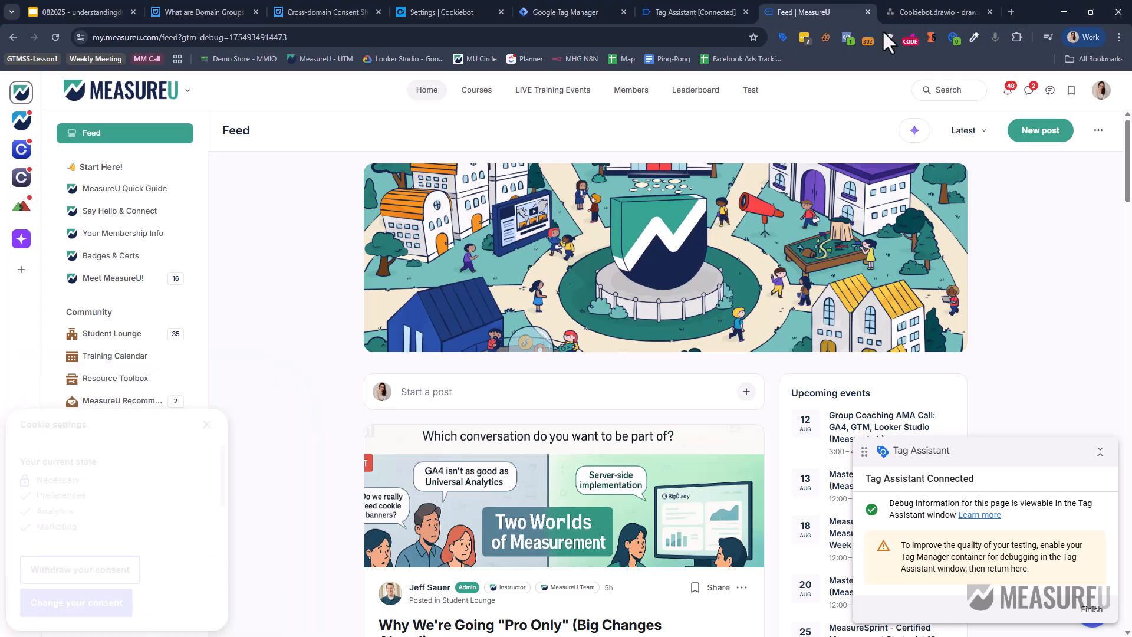
In Cookie-Editor, search 'cons' and read the CookieConsent value showing all categories accepted.
left_click(823, 37)
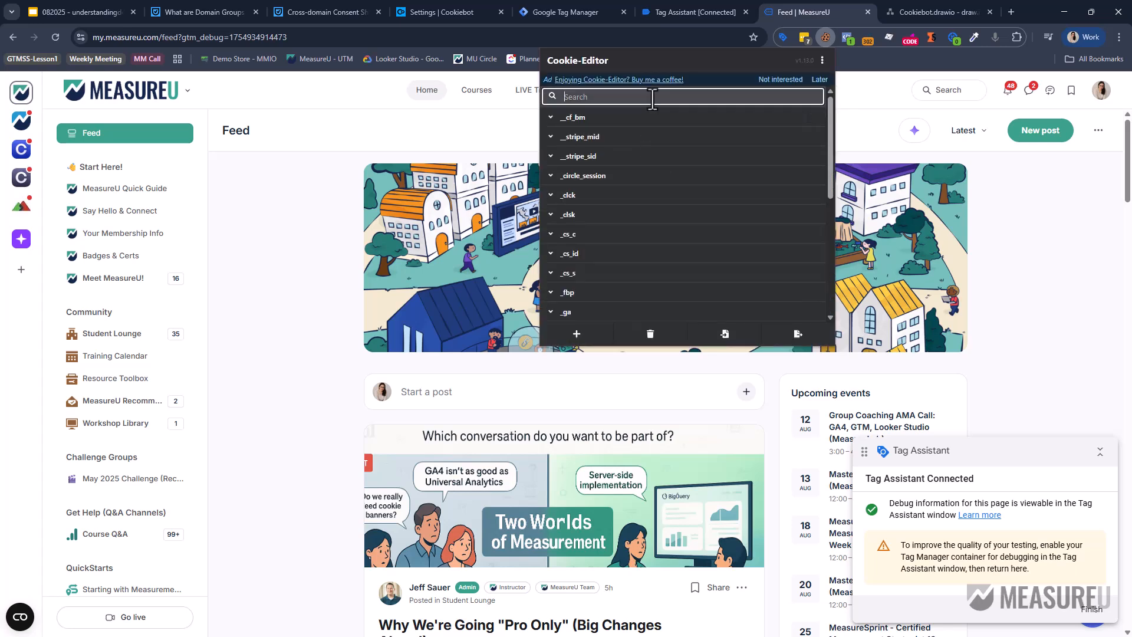
type("cons")
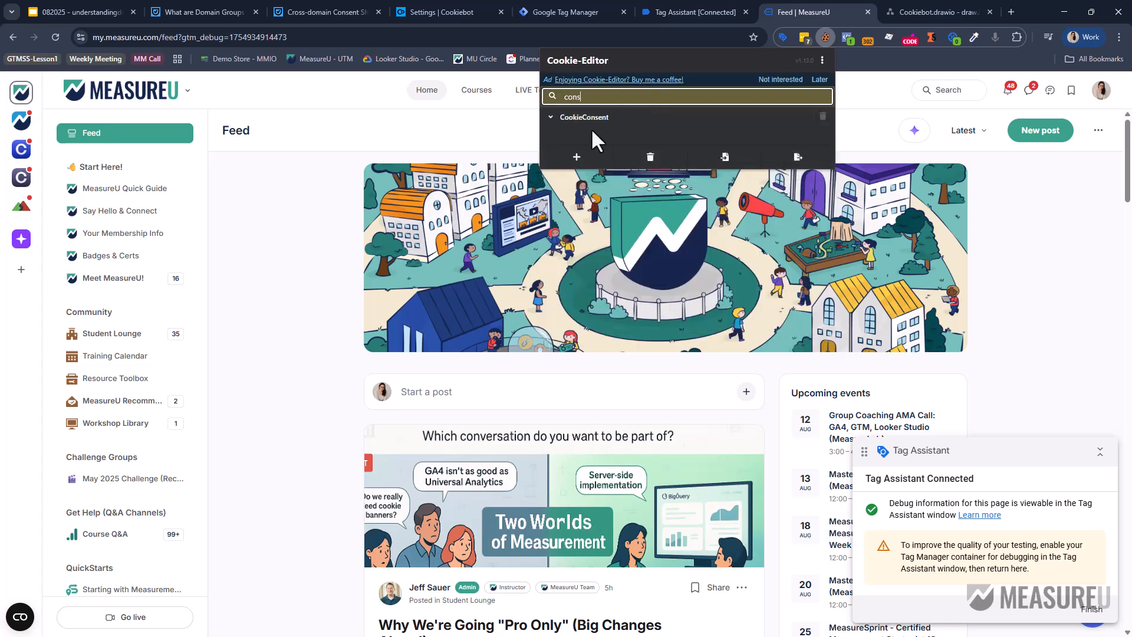
left_click(592, 117)
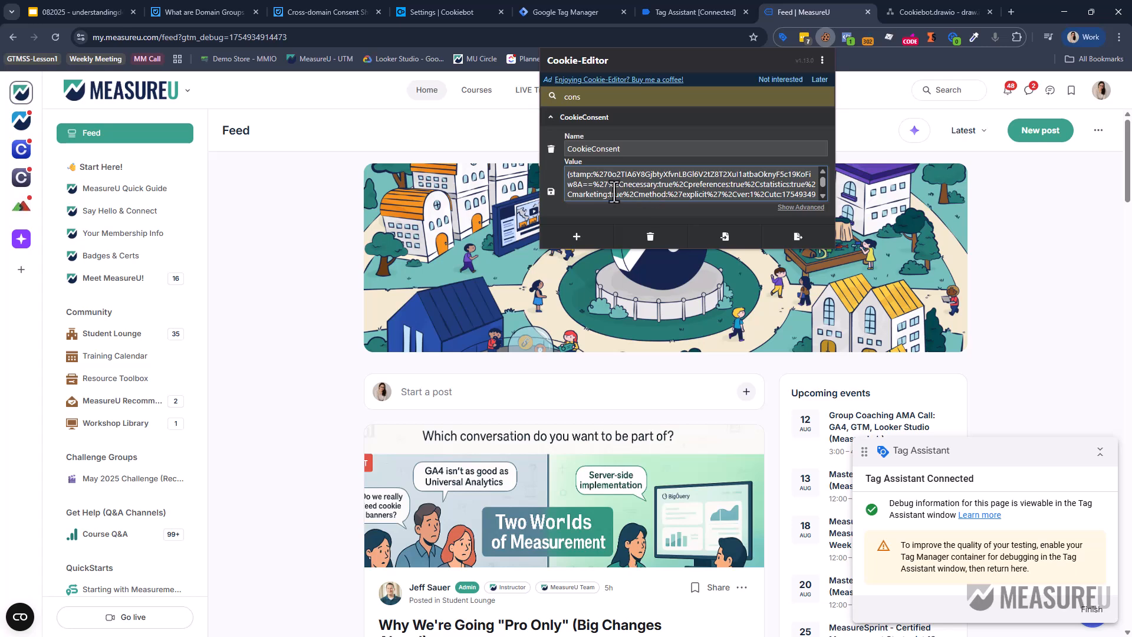
left_click_drag(628, 184, 811, 192)
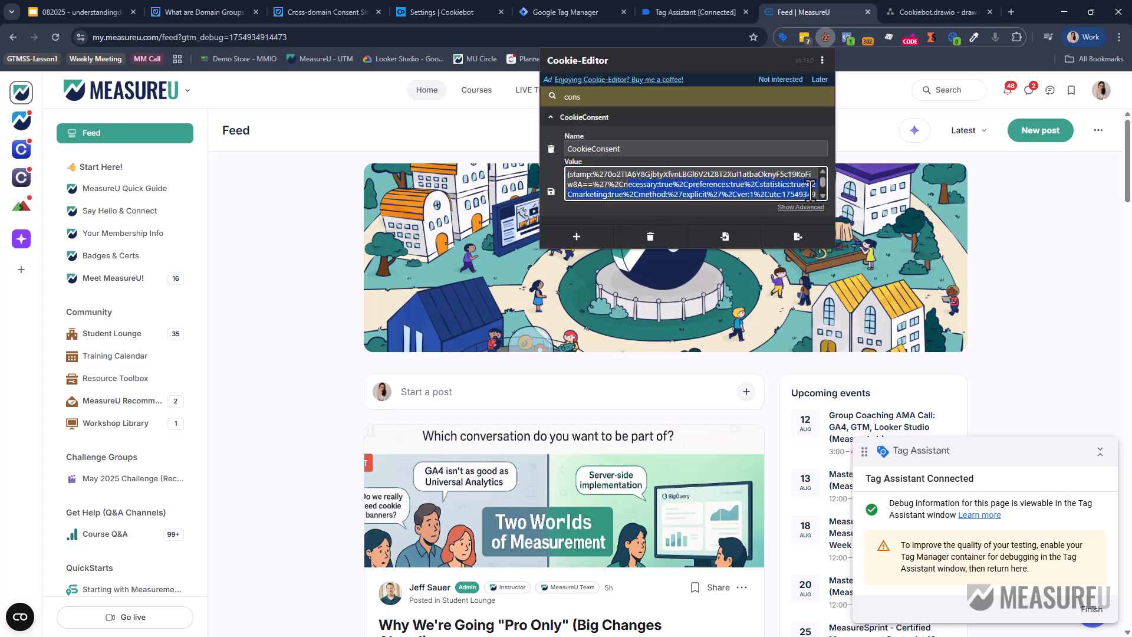
left_click(1067, 218)
scroll(745, 314, "down", 8)
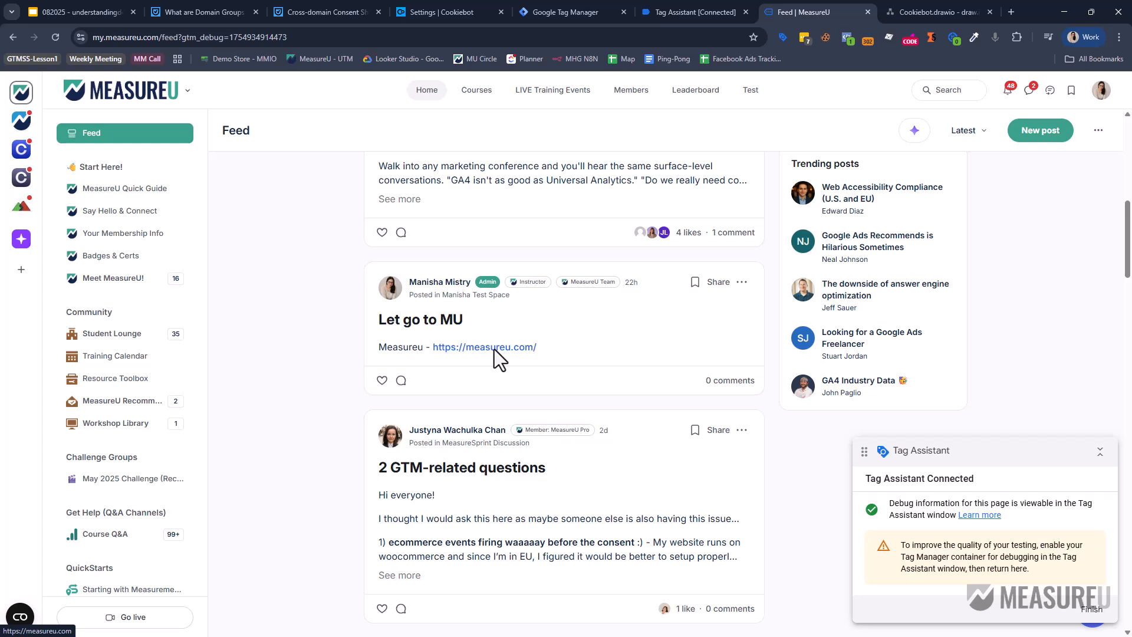
left_click(904, 9)
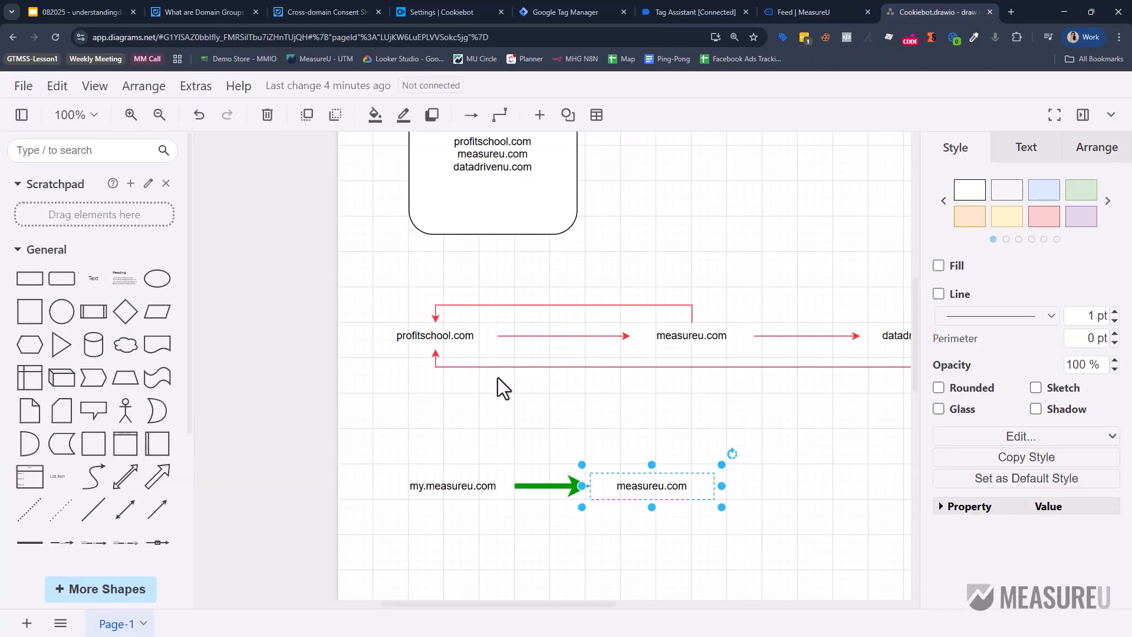
left_click(834, 11)
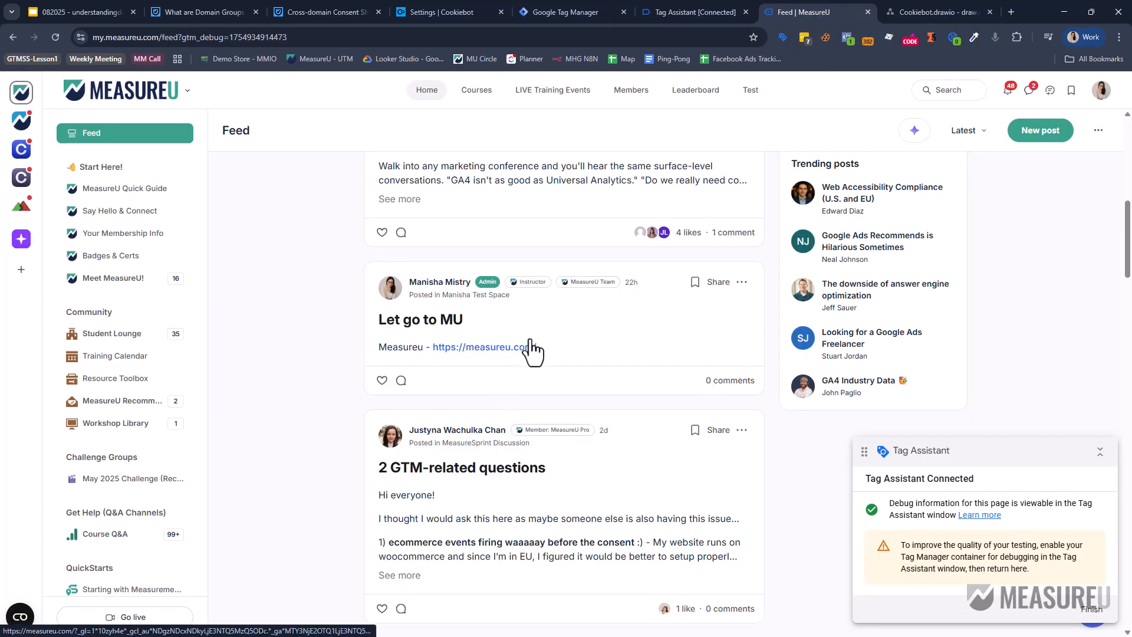
left_click(729, 238)
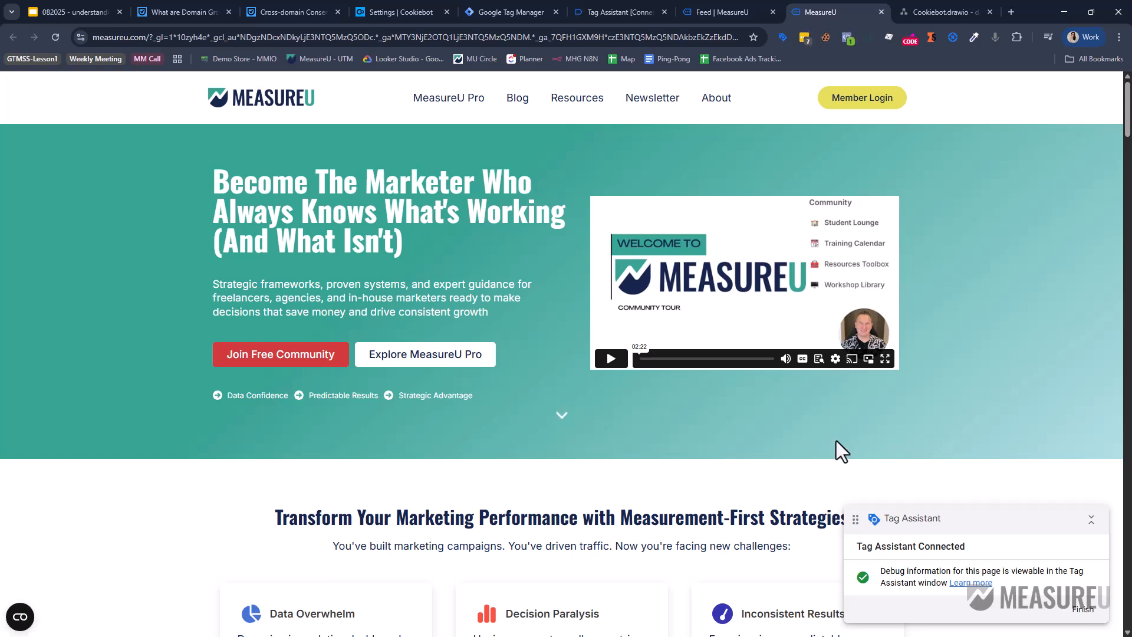
On measureu.com, check the consent widget and view the CookieConsent value via a 'co' search.
left_click(21, 618)
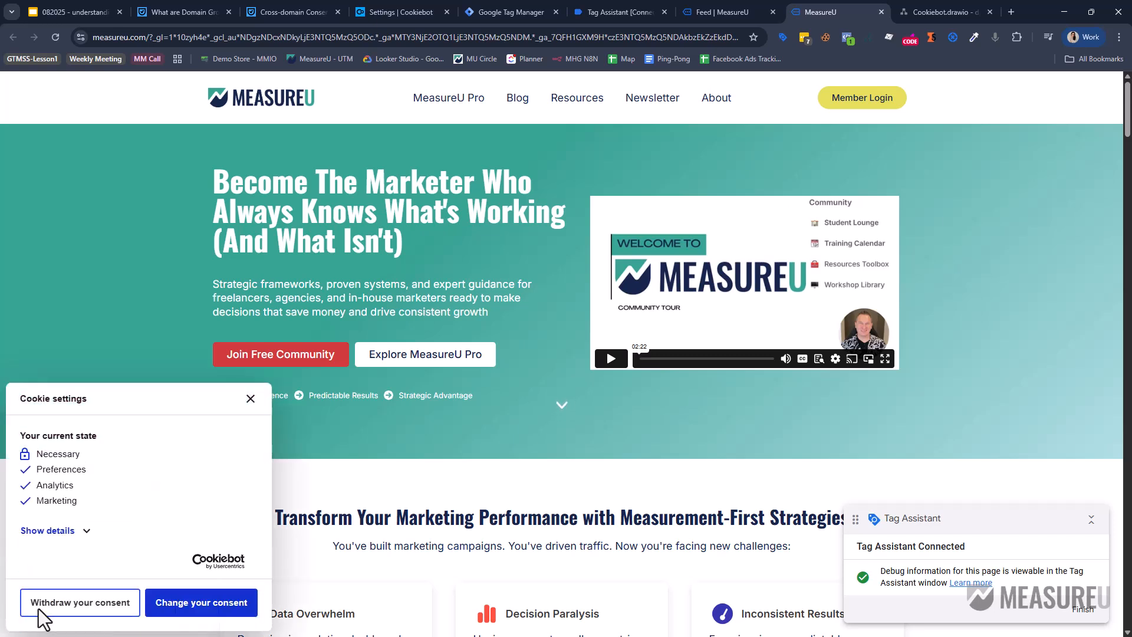
left_click(249, 398)
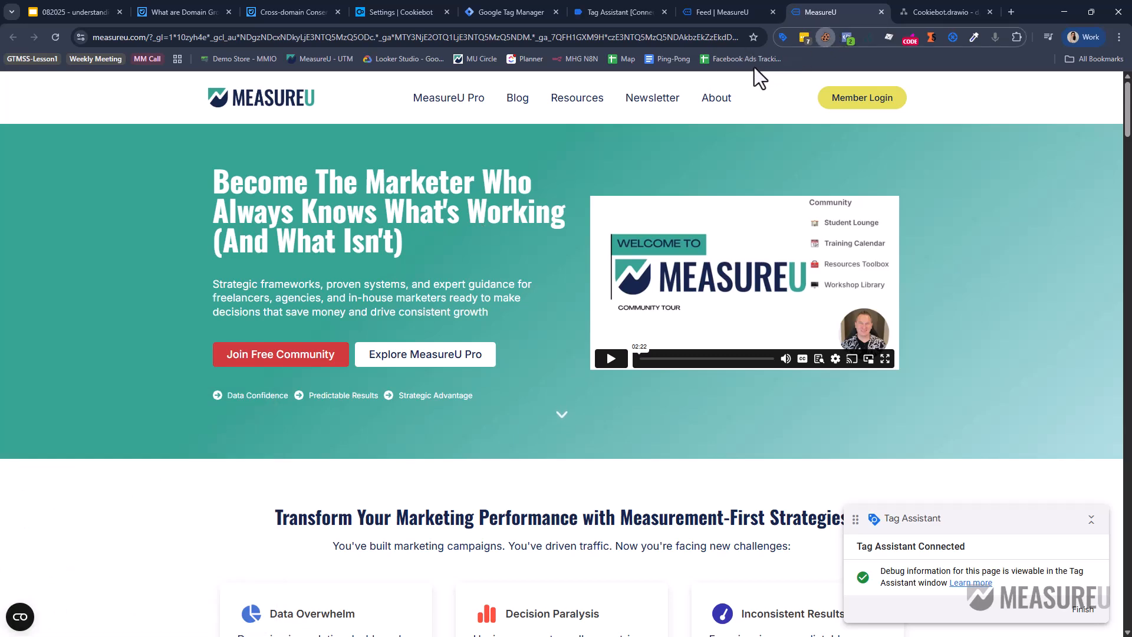
left_click(678, 105)
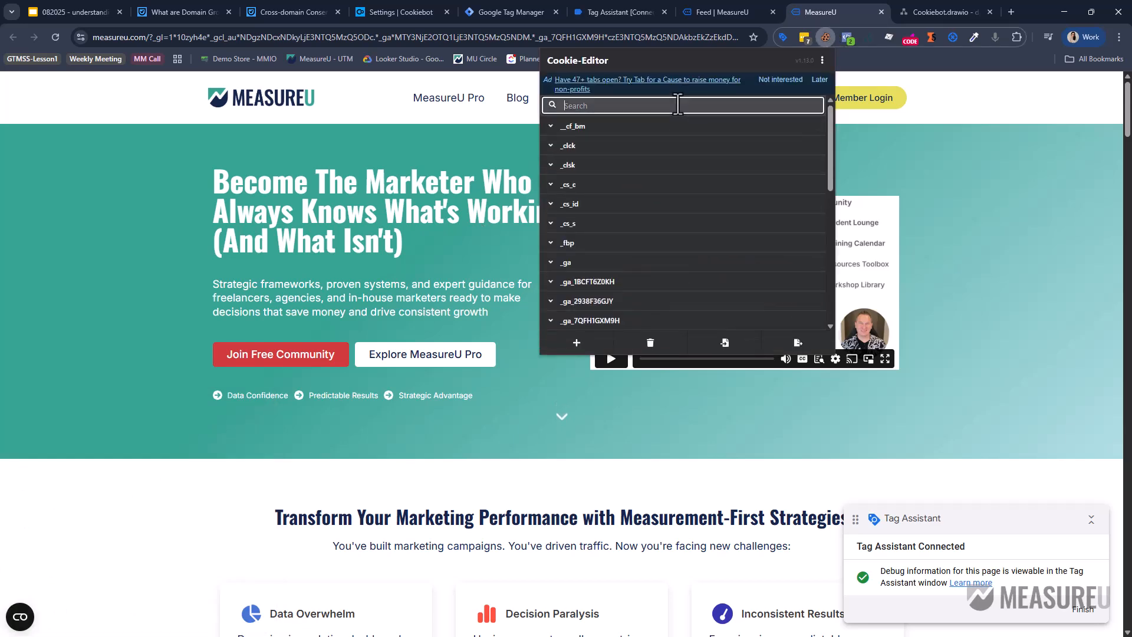
type("co")
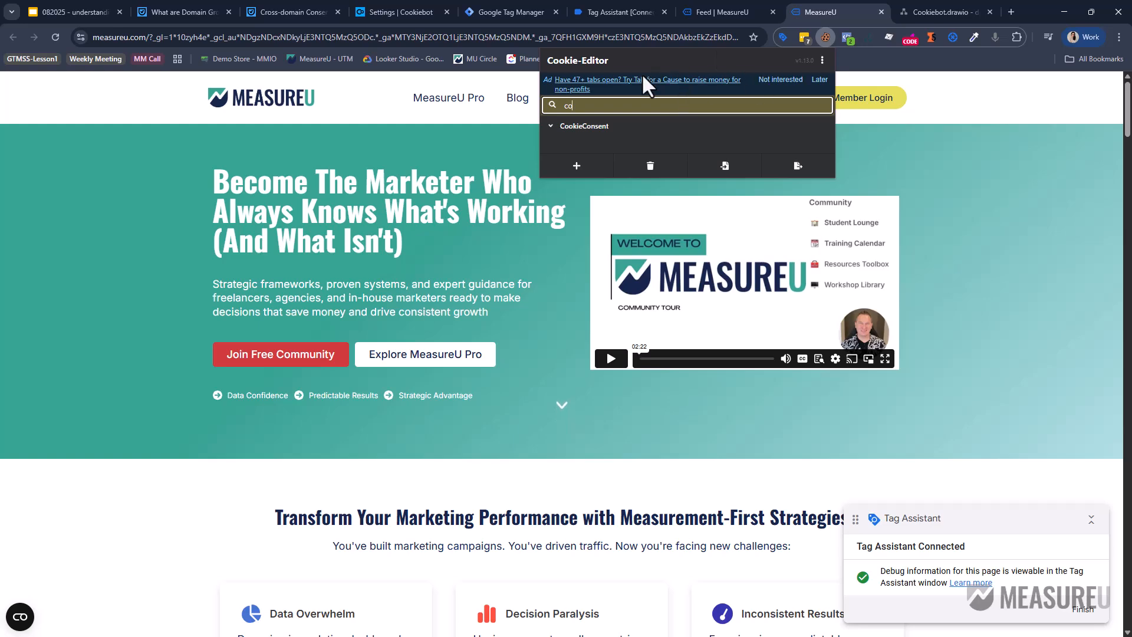
left_click(607, 127)
left_click(612, 183)
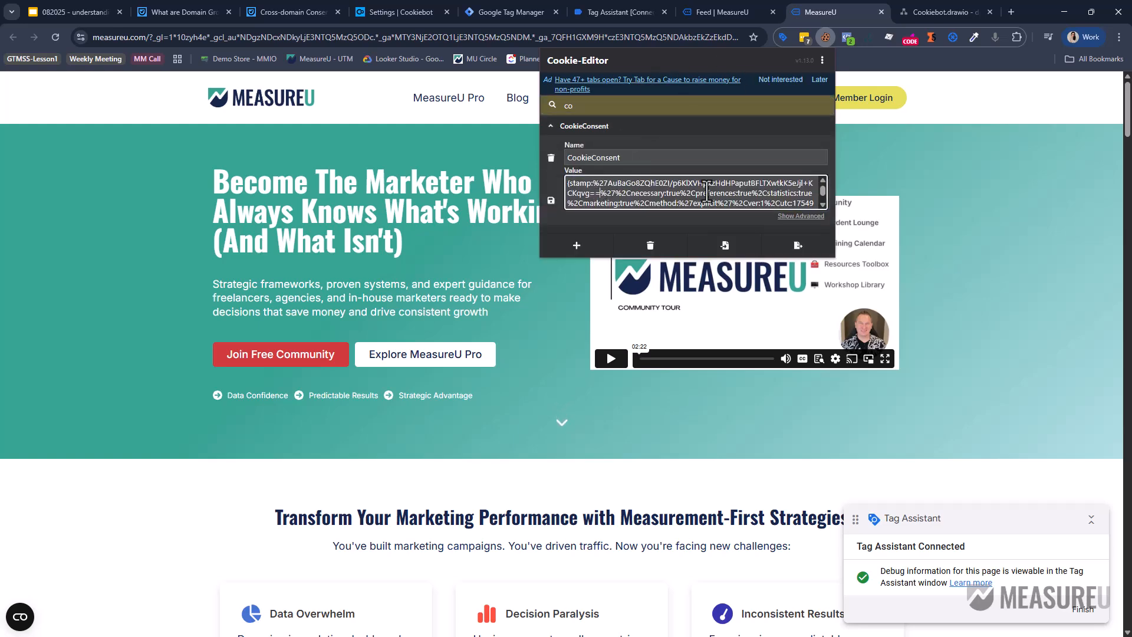
key("ctrl+a")
left_click(988, 192)
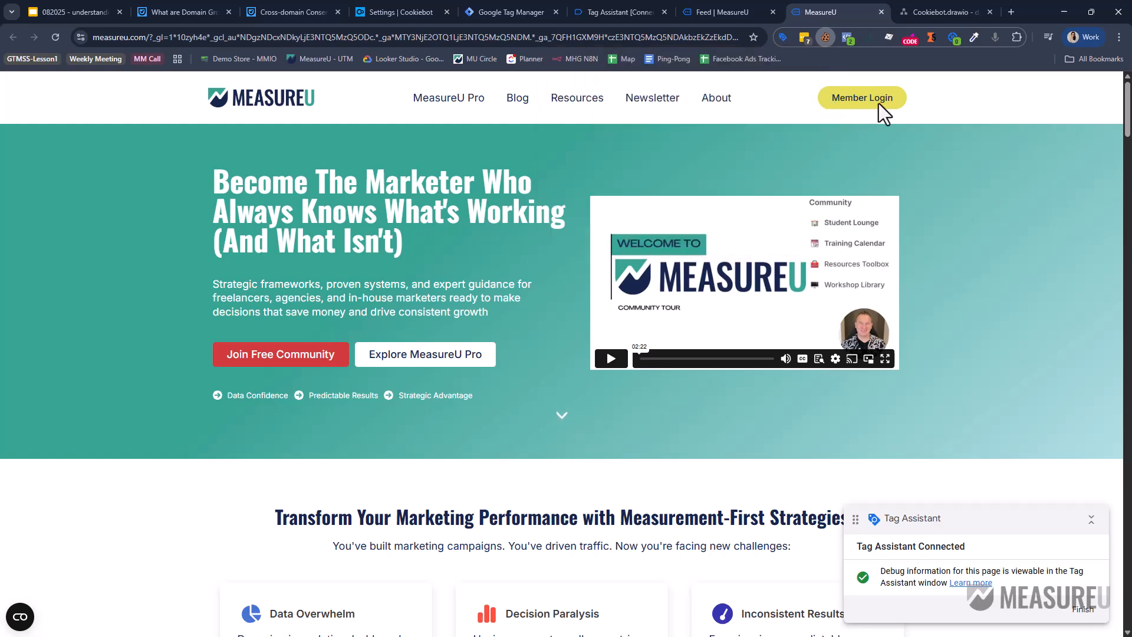
Glance at the community feed, return to measureu.com, then show the Domain Groups article.
left_click(725, 13)
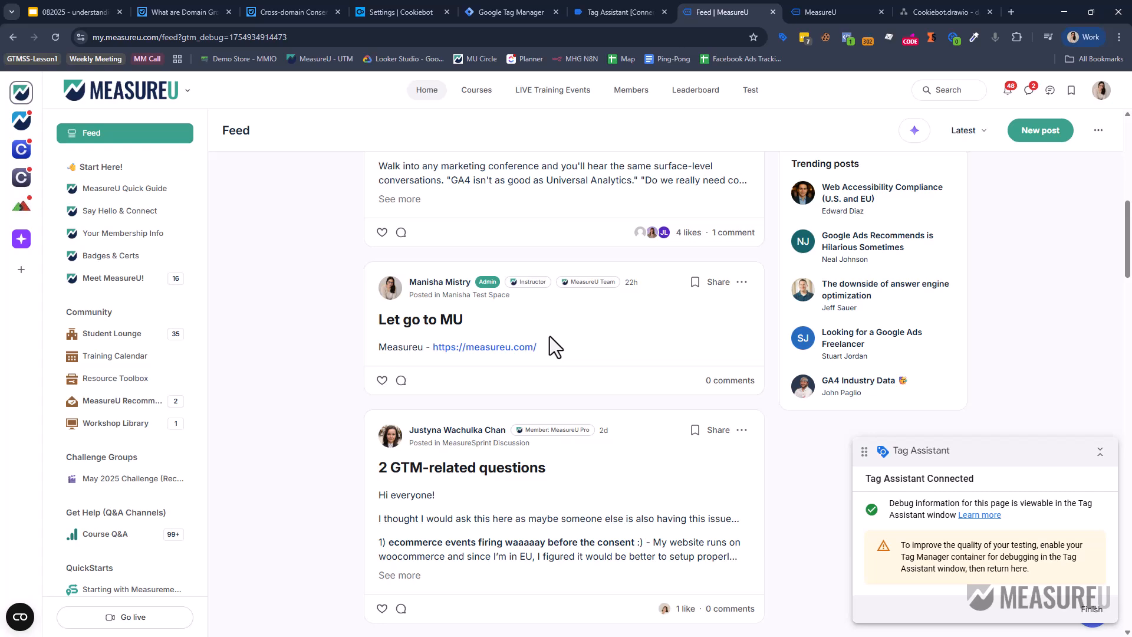
left_click(836, 5)
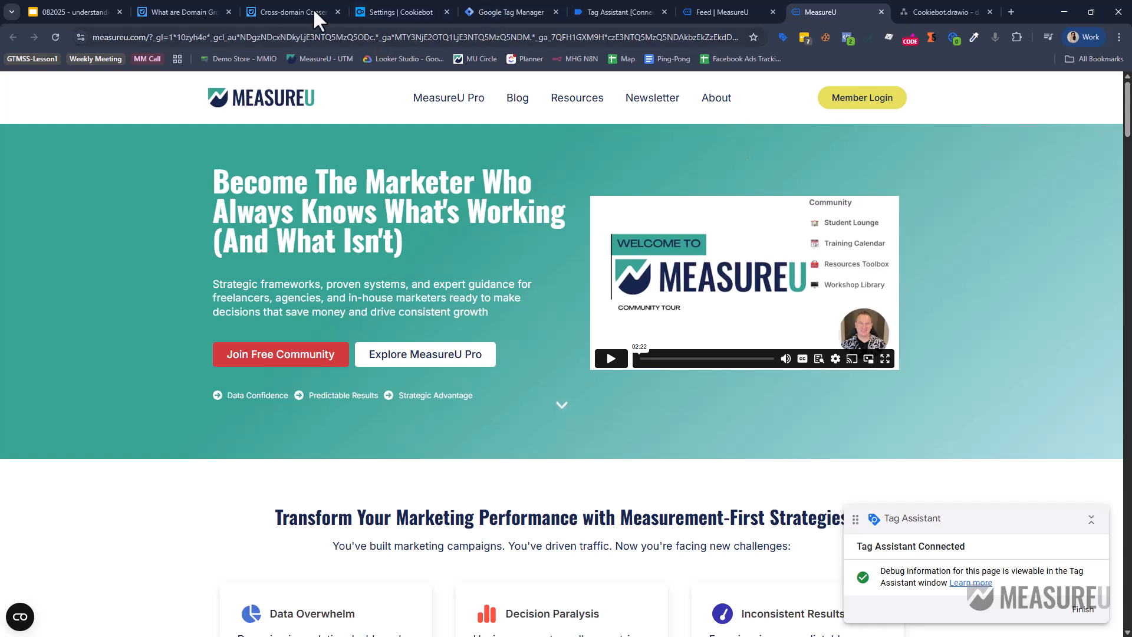
left_click(155, 13)
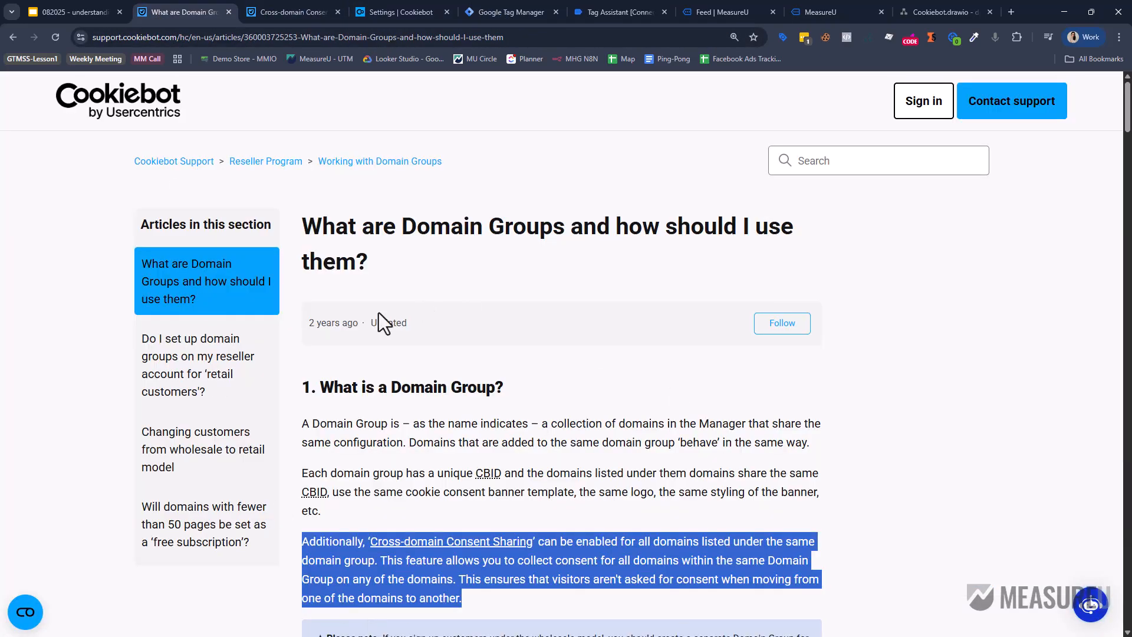
Highlight the Cross-domain Consent Sharing section in Cookiebot settings, then go back to draw.io.
left_click(421, 8)
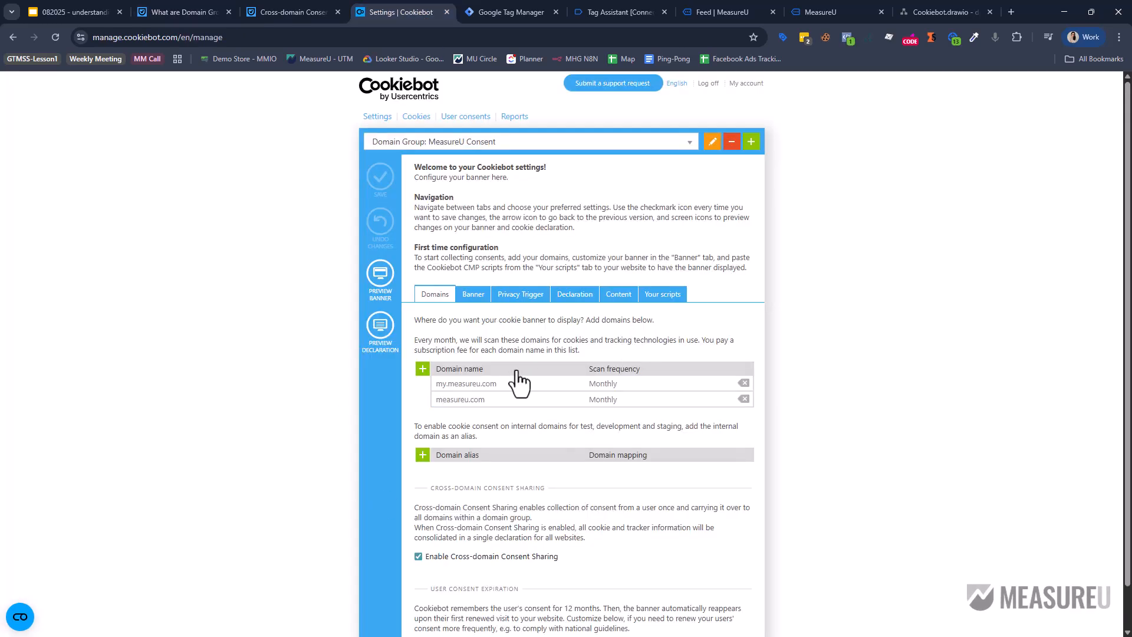
left_click_drag(435, 489, 621, 562)
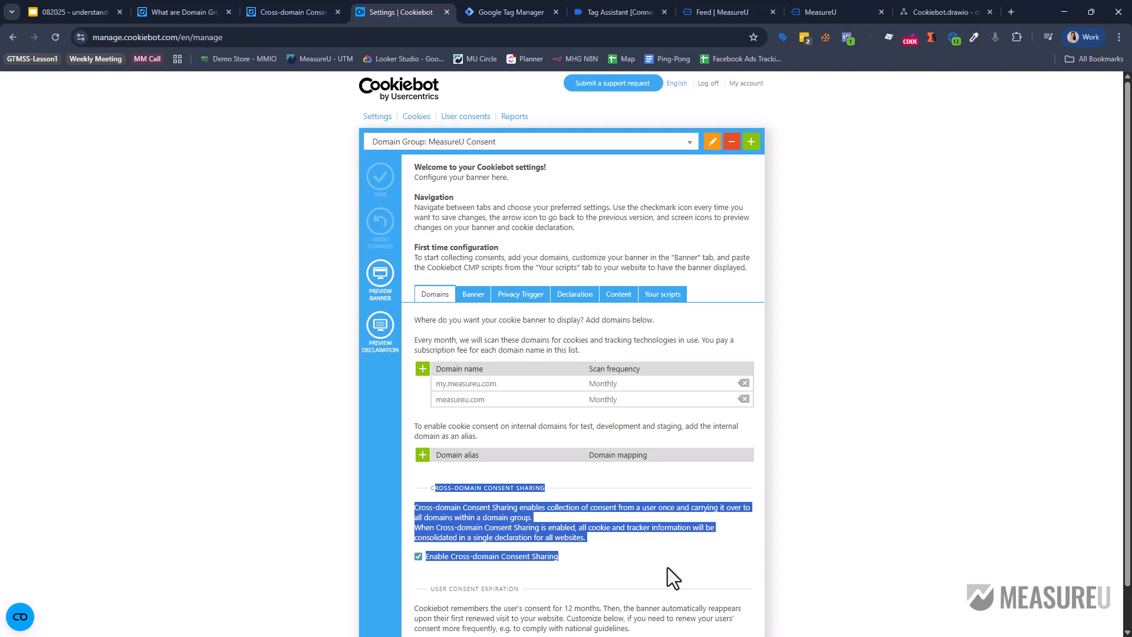
left_click(935, 13)
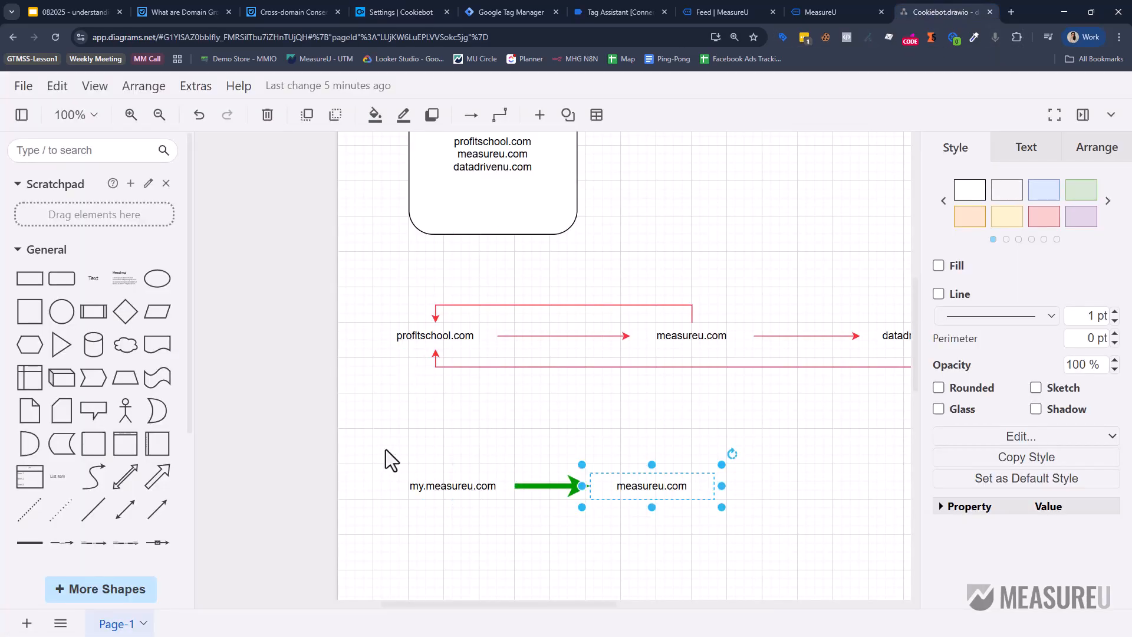
Select the my.measureu.com → measureu.com diagram and the profitschool.com row, then return to Cookiebot.
left_click_drag(362, 446, 752, 553)
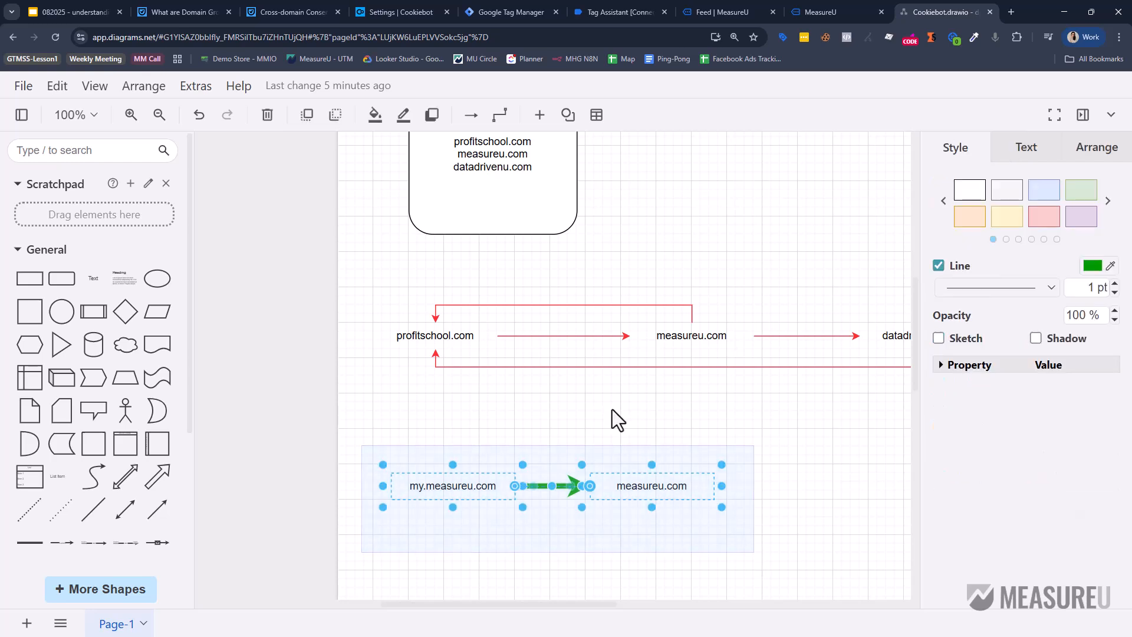
left_click(612, 410)
left_click_drag(367, 281, 890, 374)
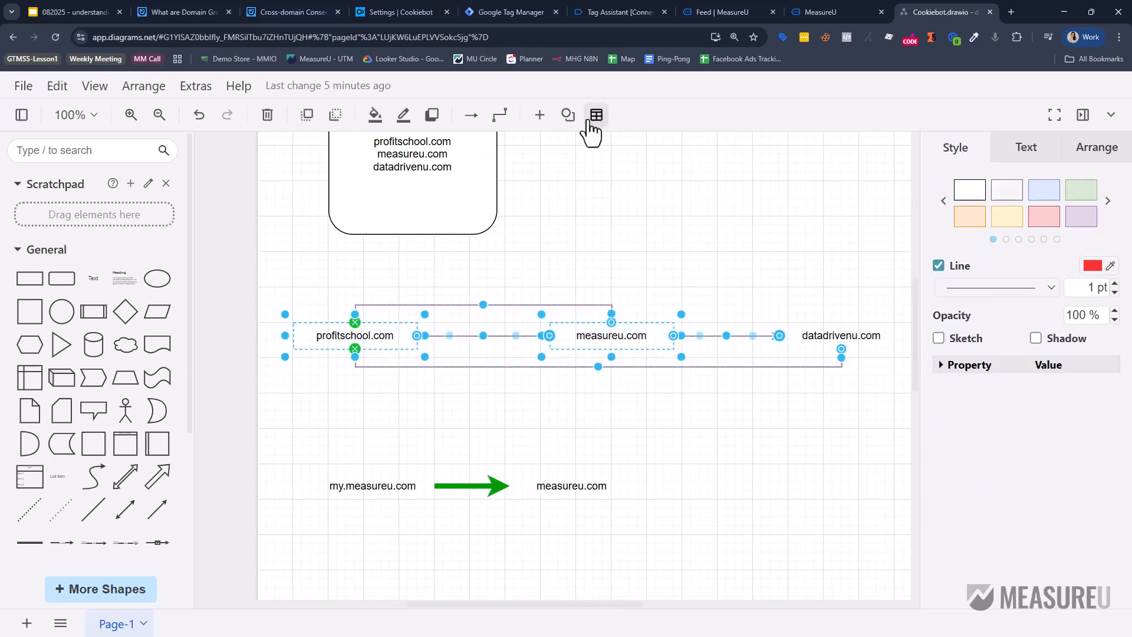
left_click(370, 5)
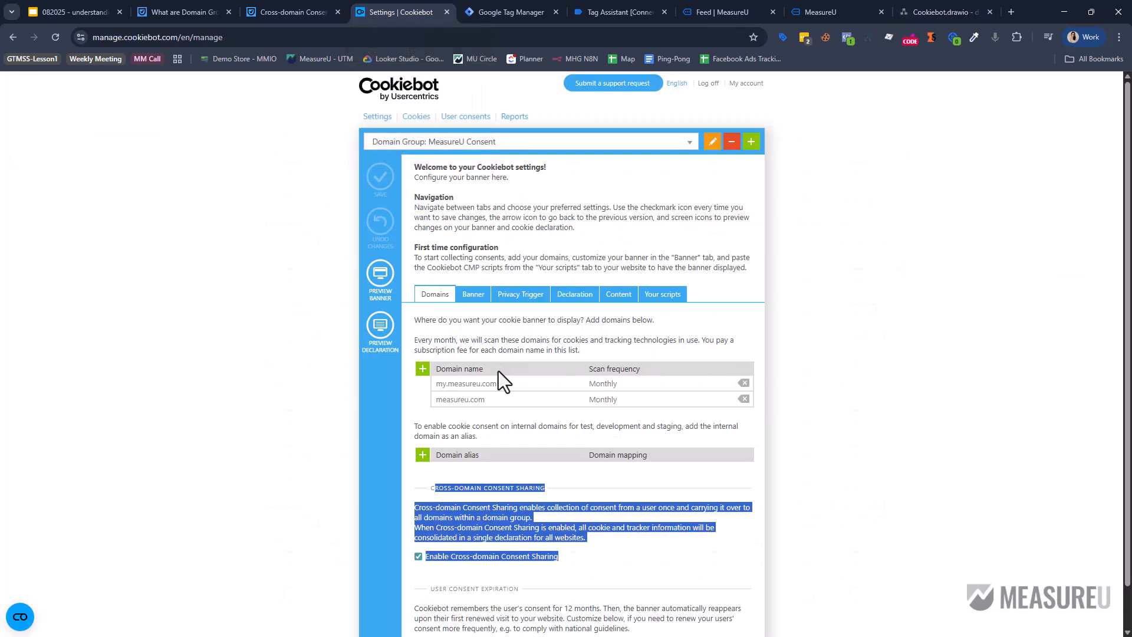
Highlight the article's sentence on same-level domains sharing consent, then go back to draw.io.
left_click(308, 13)
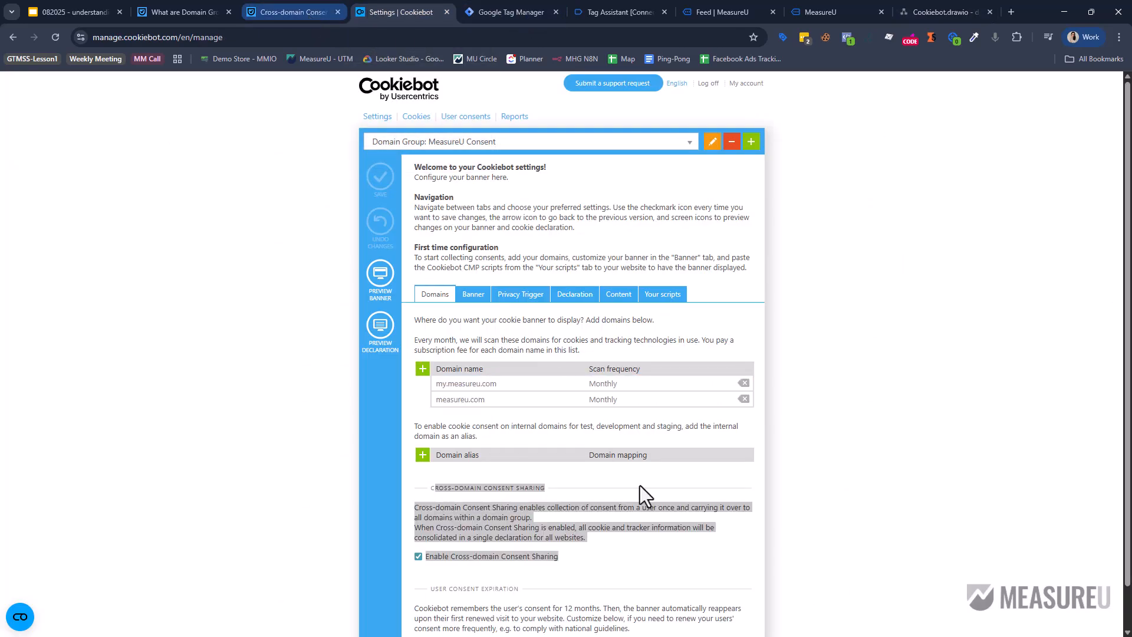
scroll(425, 362, "up", 2)
left_click(409, 331)
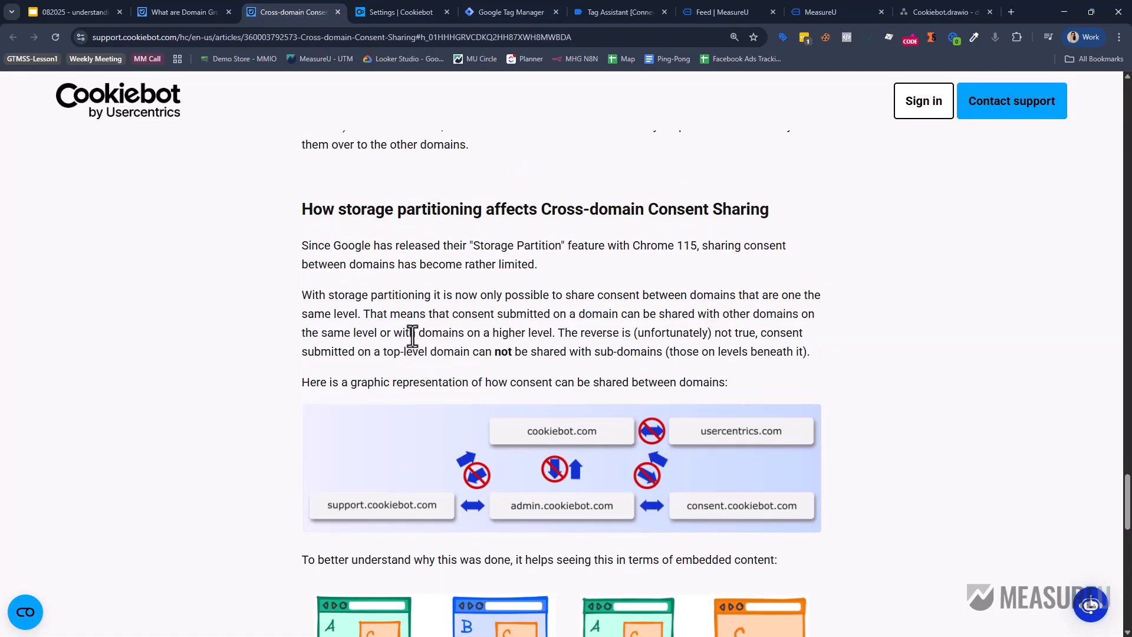
left_click_drag(365, 317, 655, 333)
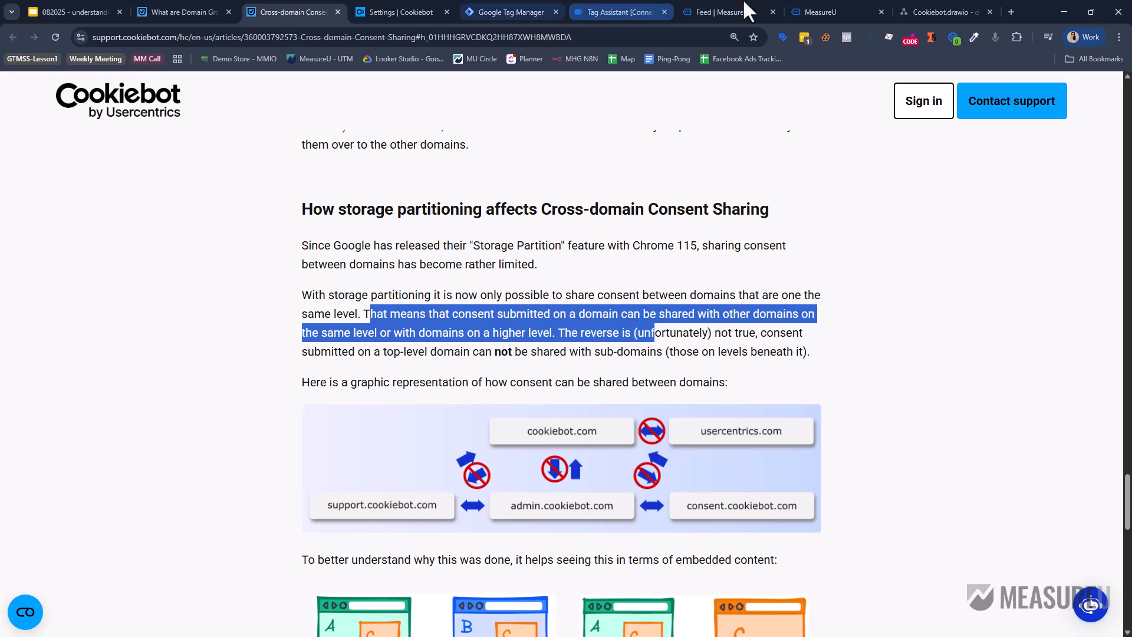
left_click(908, 11)
Add a new blank Page-2 to the Cookiebot.drawio diagram.
scroll(614, 177, "up", 5)
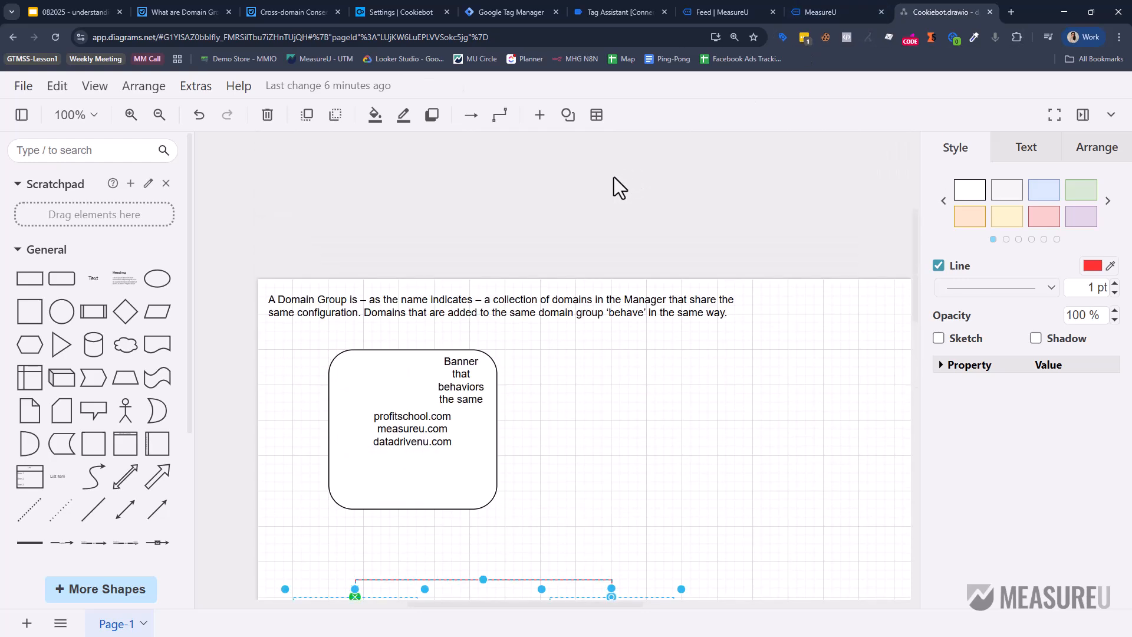
left_click(390, 429)
scroll(502, 407, "down", 2)
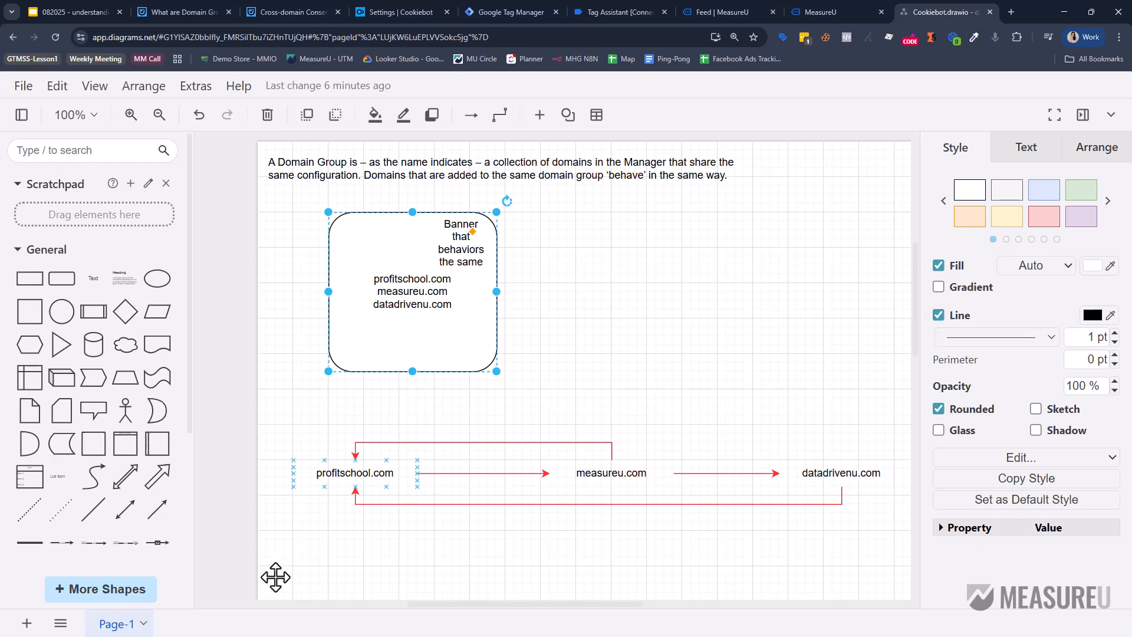
left_click(170, 631)
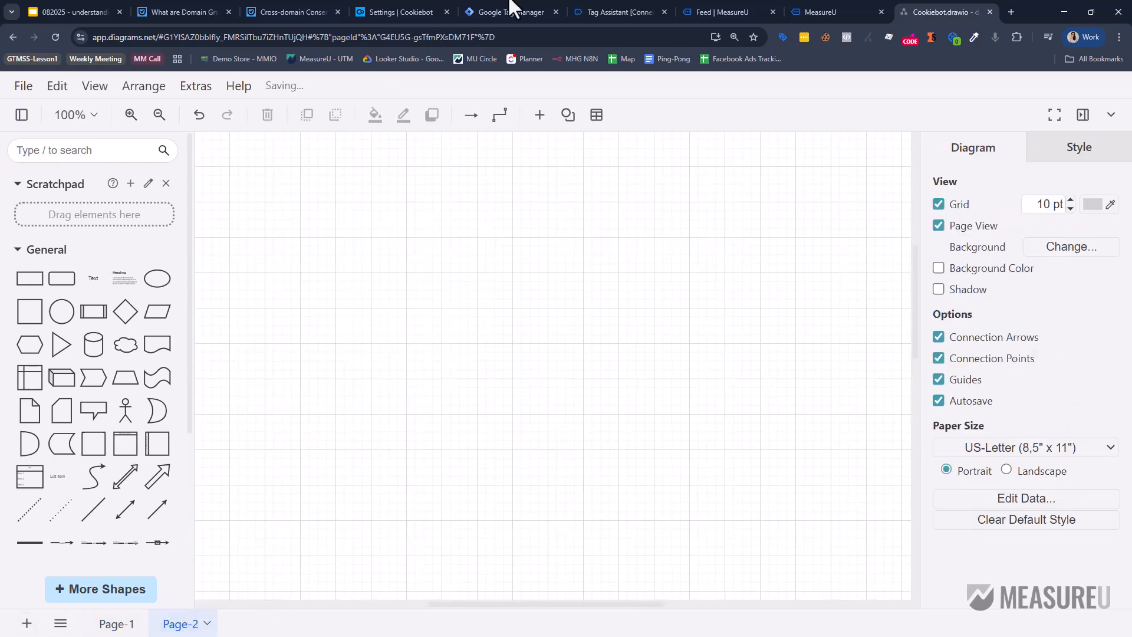
Check the existing entries in Cookiebot's Domain Group dropdown, then return to draw.io.
left_click(406, 17)
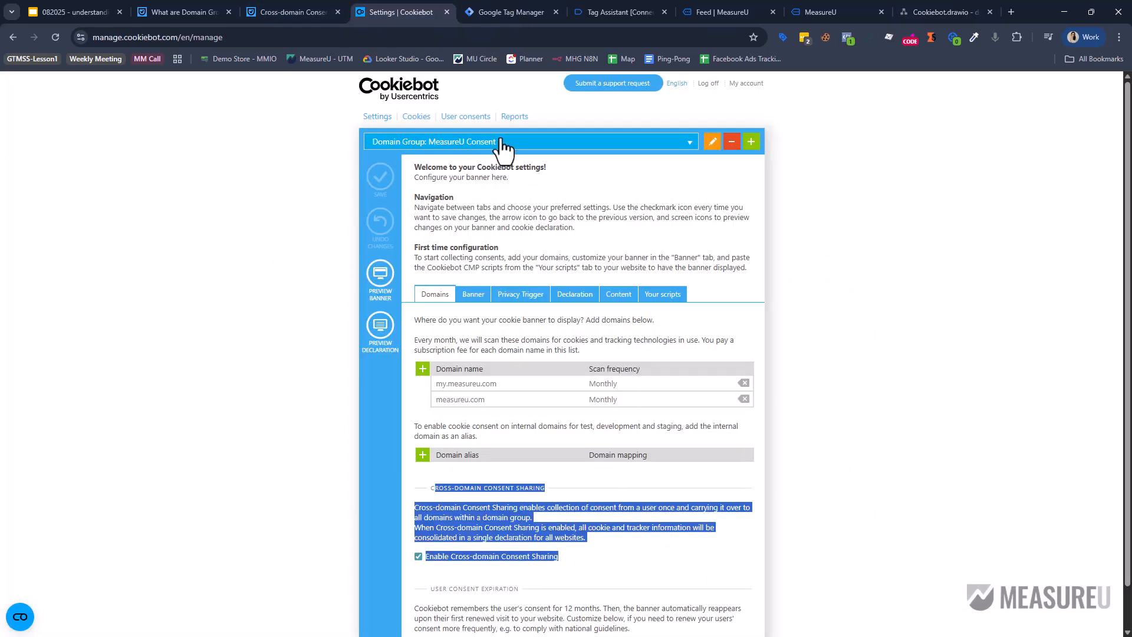
left_click(538, 145)
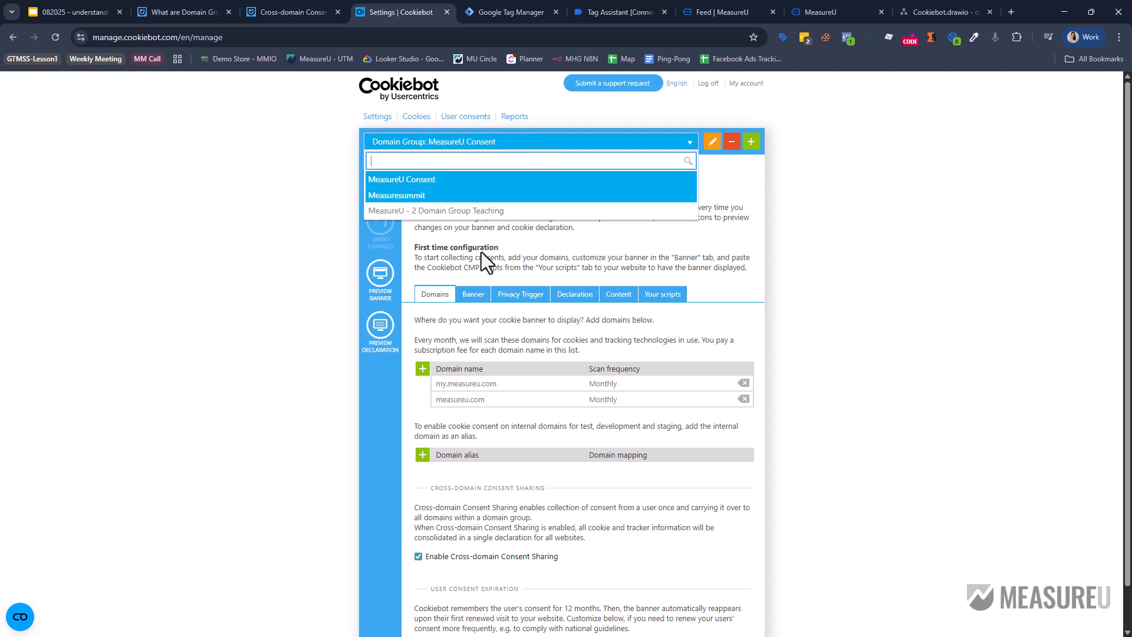
left_click(219, 166)
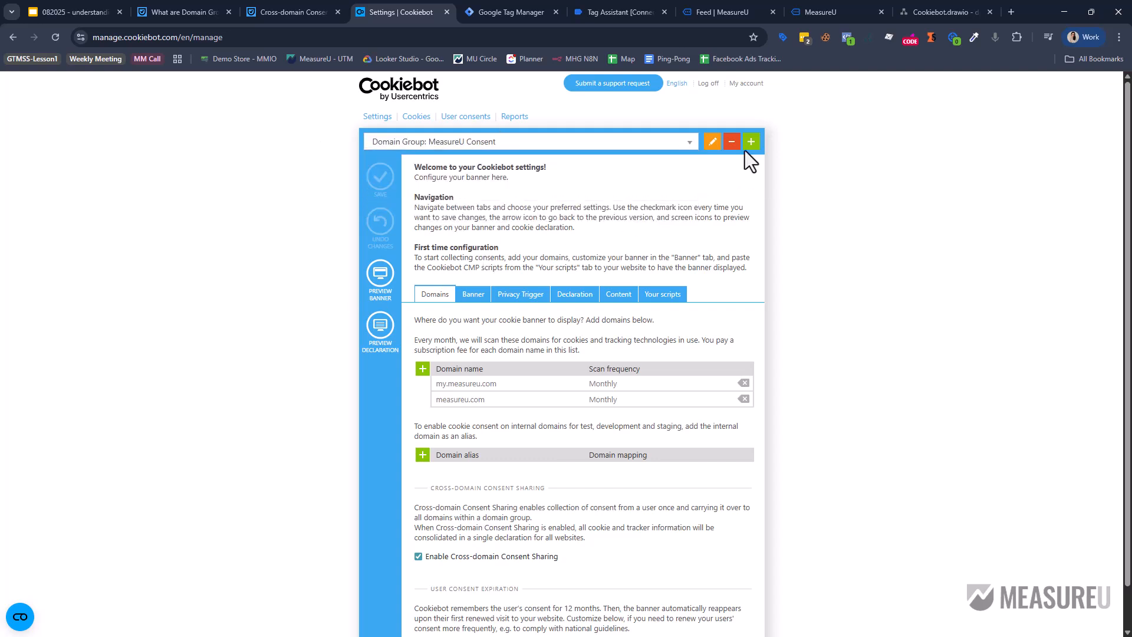
left_click(950, 9)
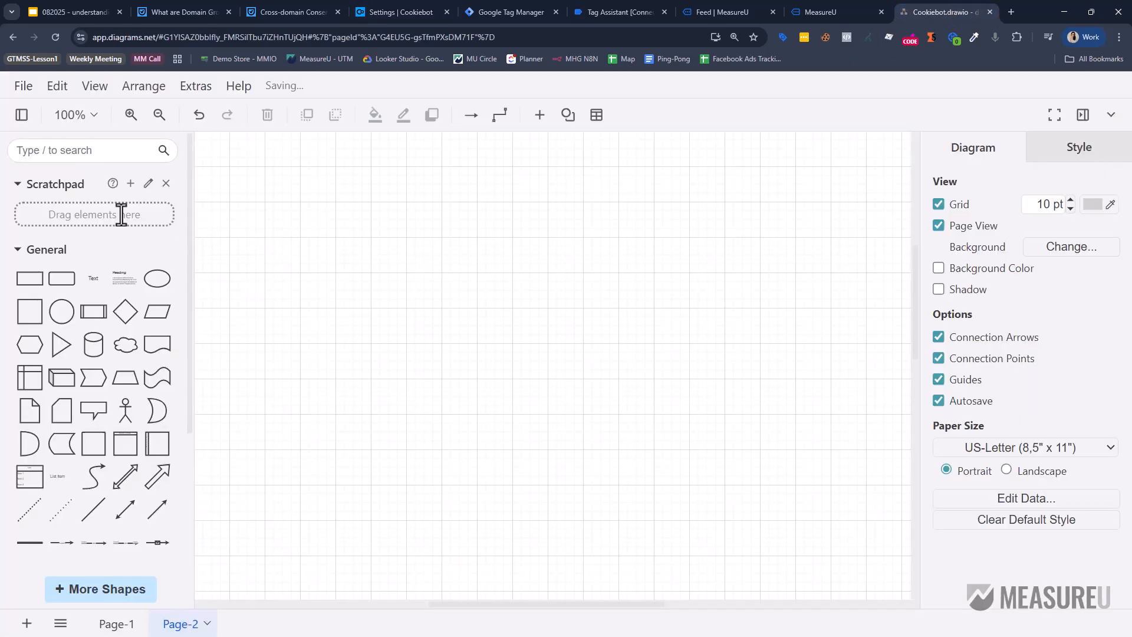
Draw a box titled 'Domain Group: Measure Holdings Group' listing profitschool.com and measureu.com.
left_click_drag(31, 313, 540, 255)
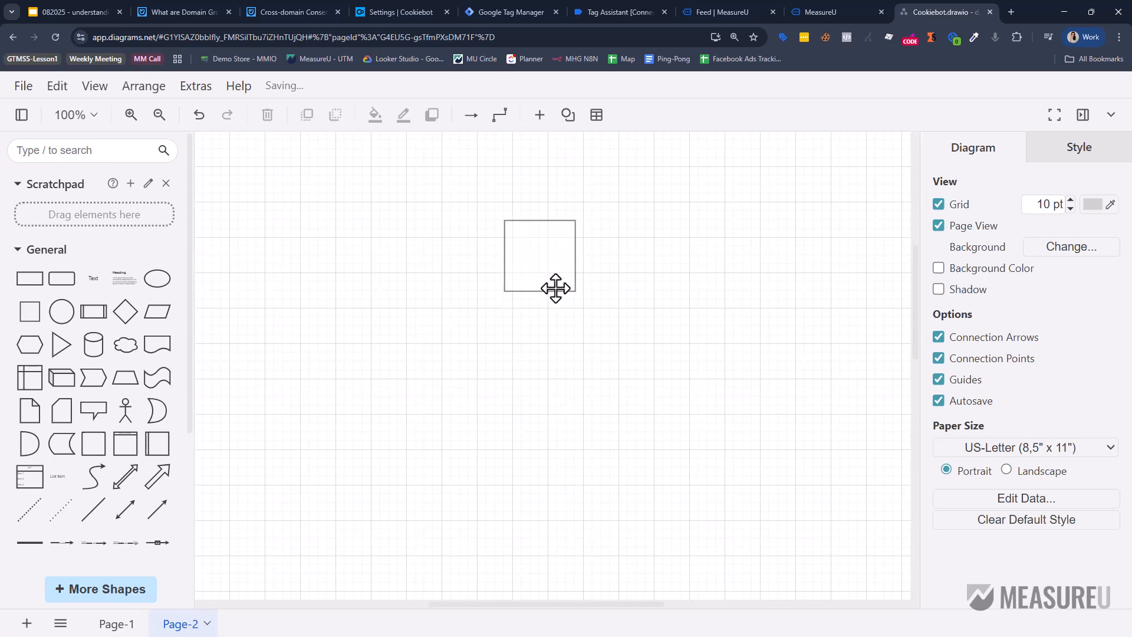
left_click_drag(571, 292, 706, 424)
double_click(639, 321)
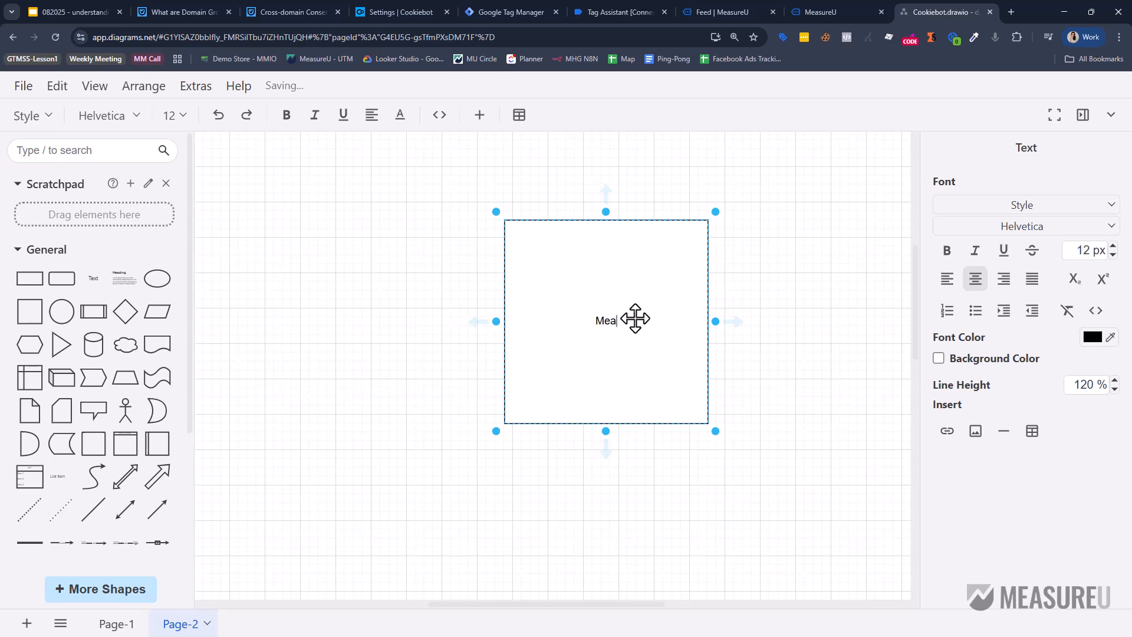
type("Measure Holdings Ro")
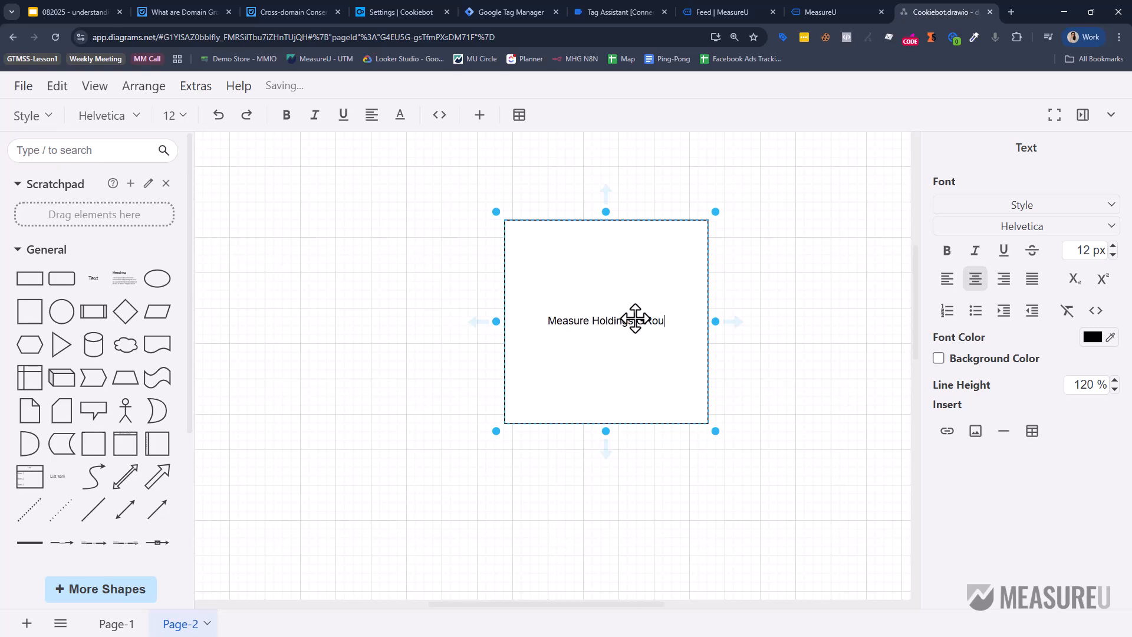
type("up")
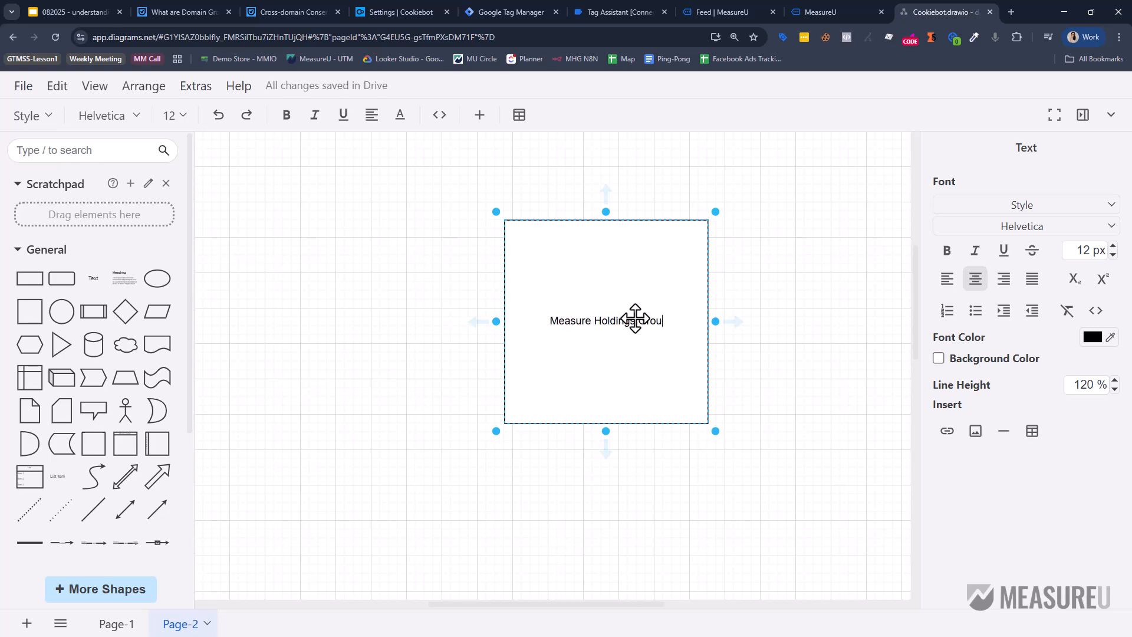
type("Domain GRou")
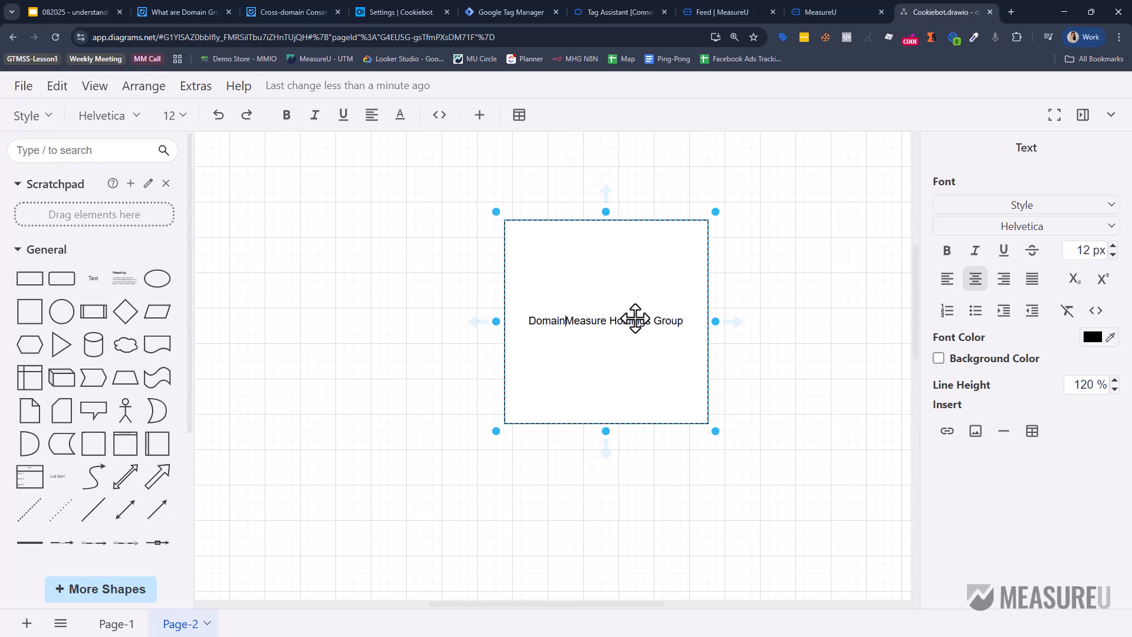
key("BackSpace")
key("BackSpace")
key("BackSpace")
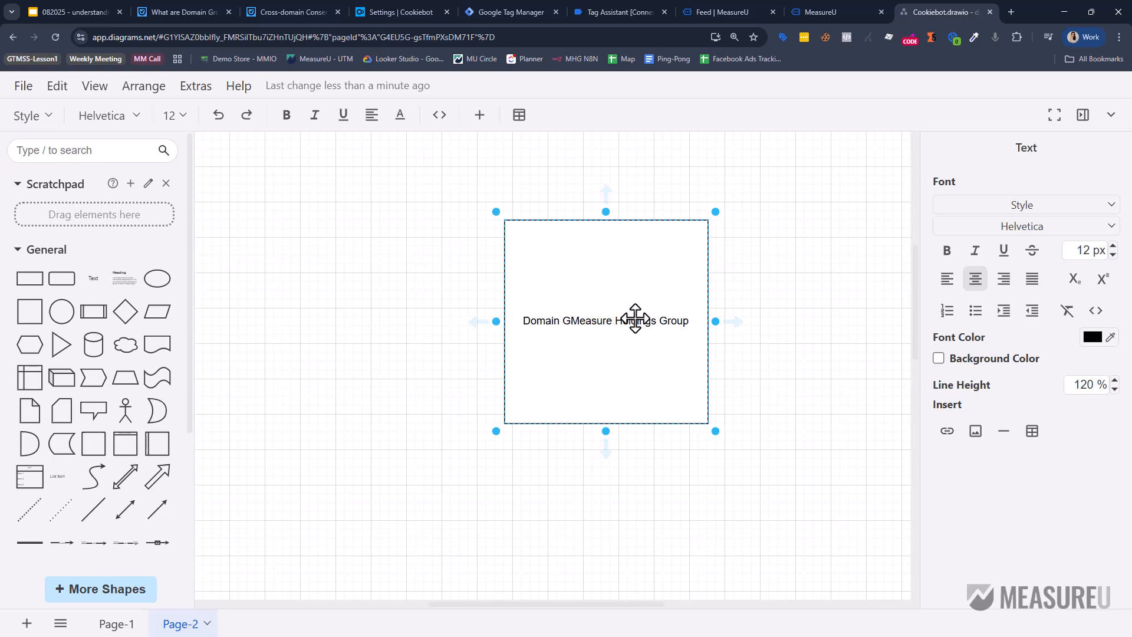
type("roup:")
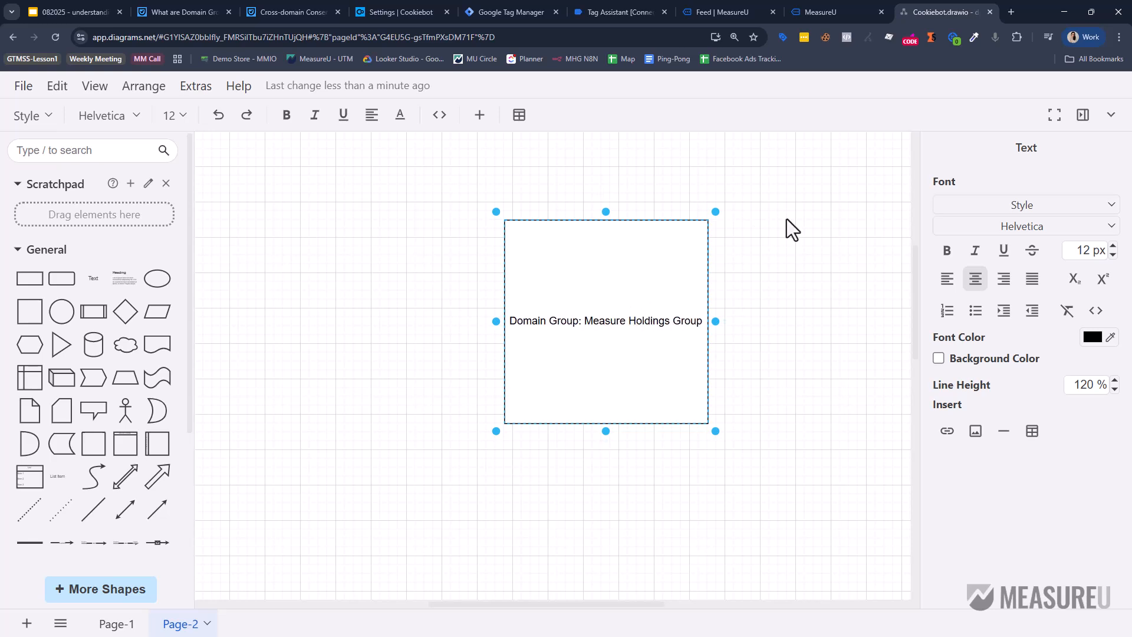
key("Return")
key("Return")
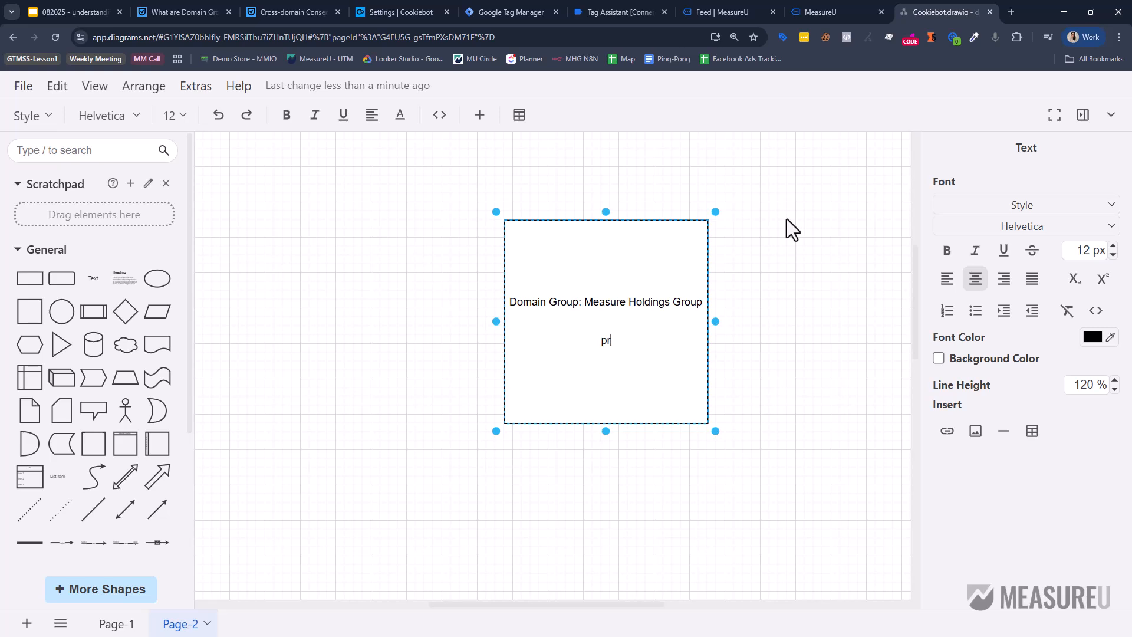
type("profitschool.com")
key("Return")
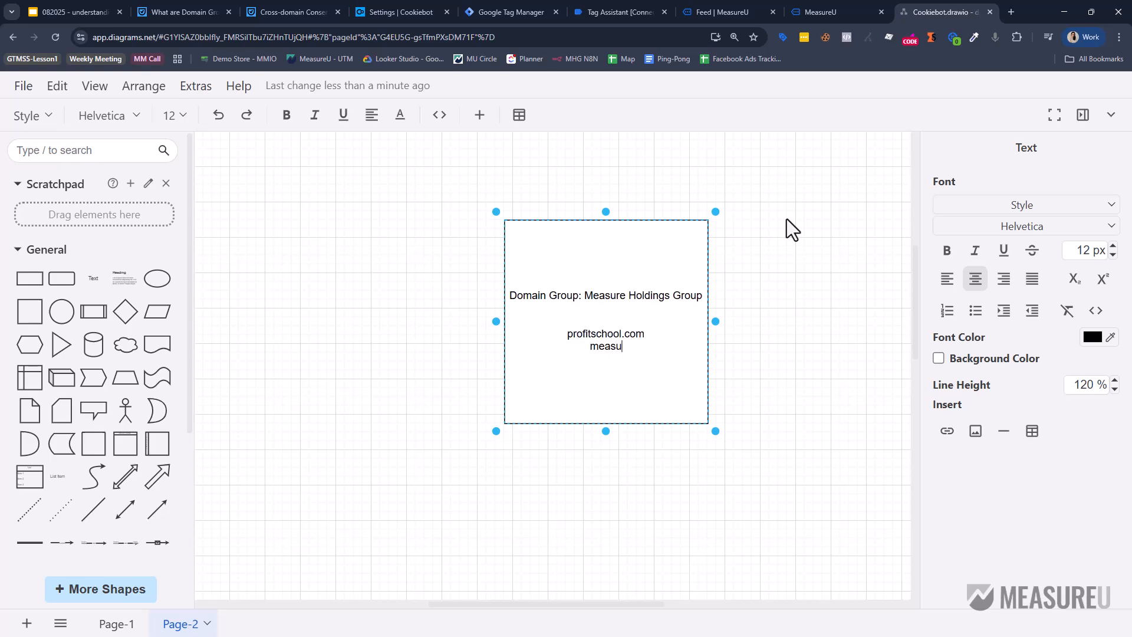
type("measureu.com")
left_click(660, 357)
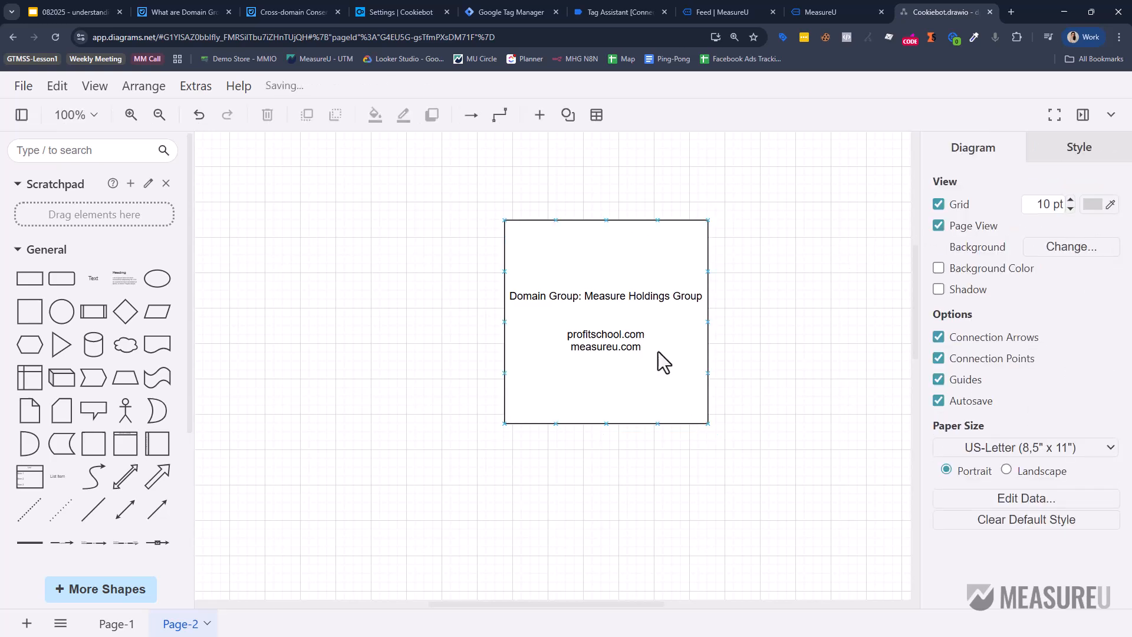
Add my.measureu.com and my.profitschool.com to the box's list and move it upper left.
left_click(590, 302)
double_click(604, 346)
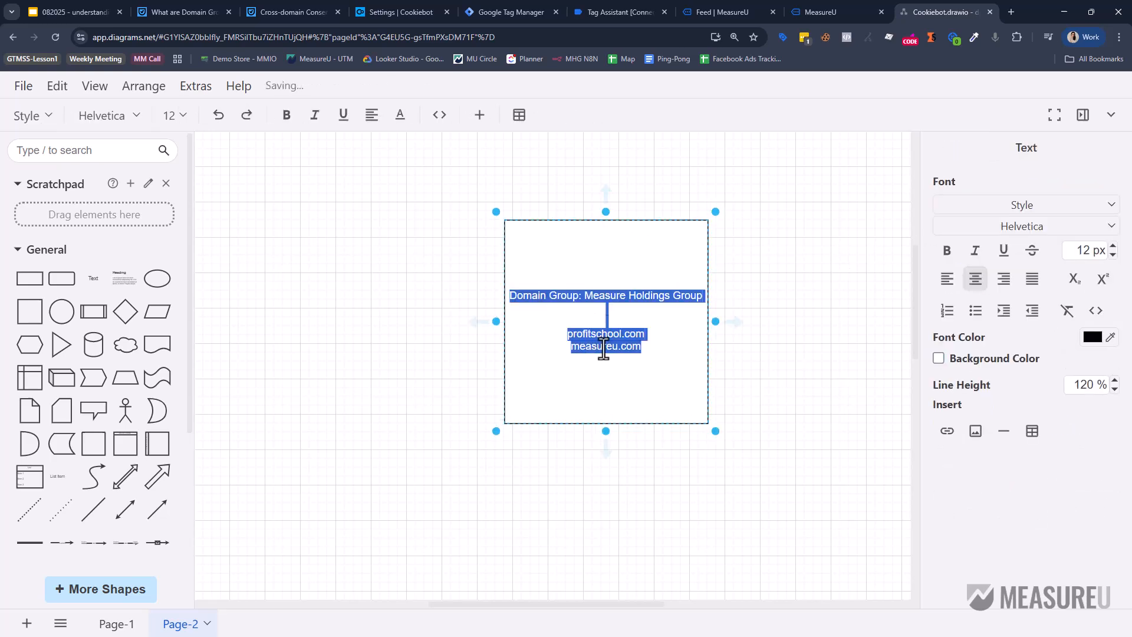
left_click(647, 342)
key("Return")
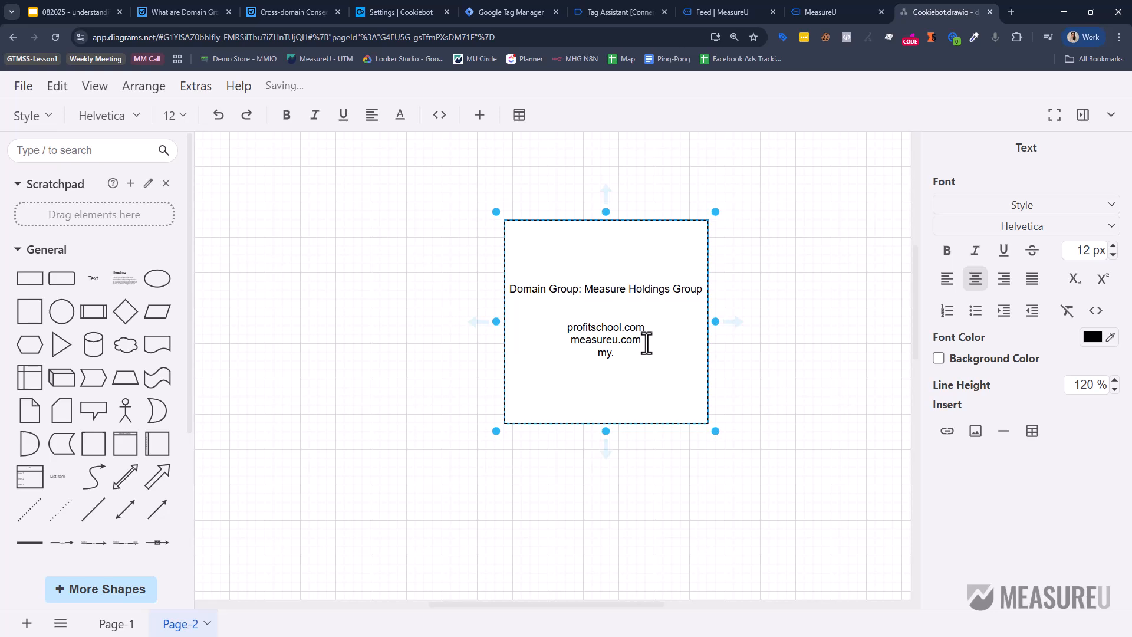
type("my.measureu.com")
key("Return")
type("my.prof")
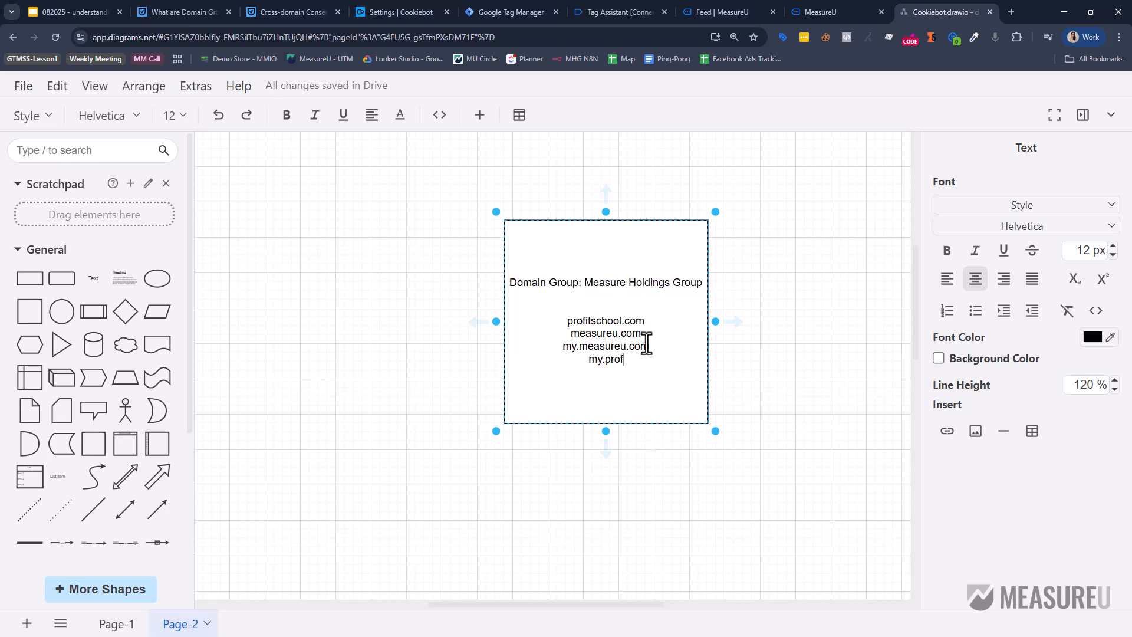
type("itschool.com")
key("BackSpace")
key("BackSpace")
key("BackSpace")
type(".com")
left_click_drag(672, 301, 399, 233)
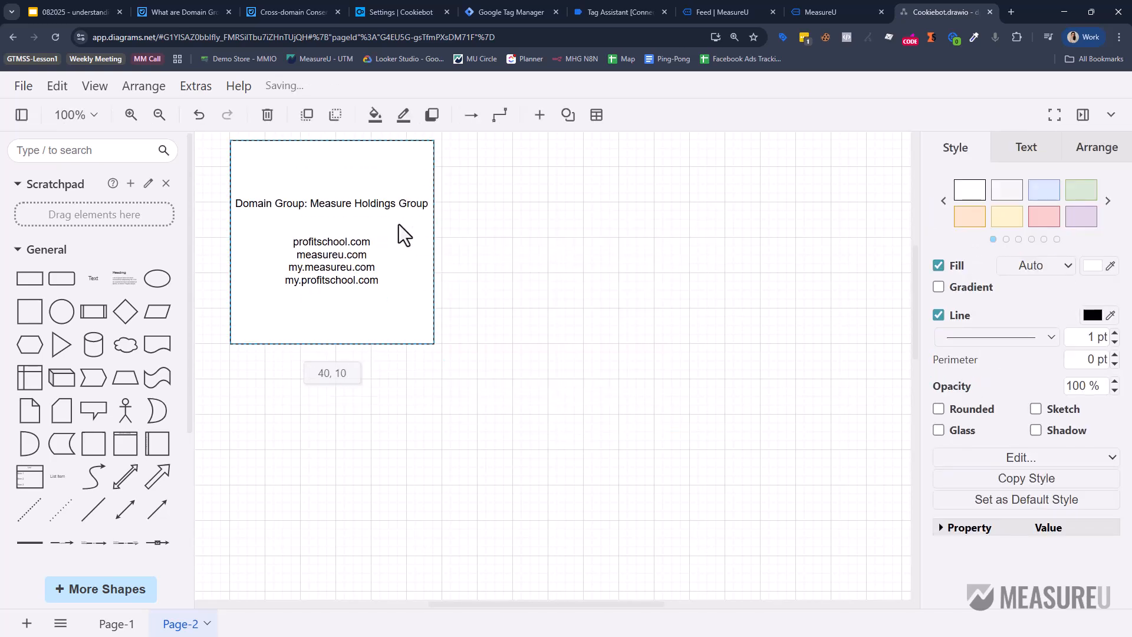
Copy the my.measureu.com → measureu.com arrow row from Page-1 to Page-2 beside the group box.
left_click(474, 348)
left_click(116, 624)
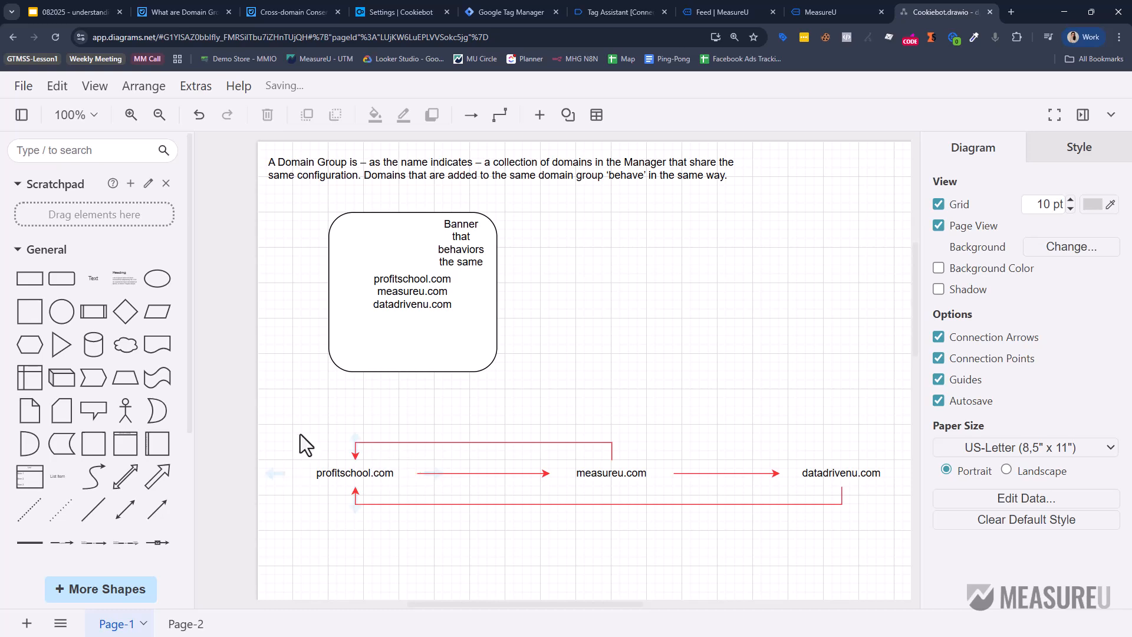
scroll(353, 434, "down", 5)
left_click_drag(295, 302, 680, 433)
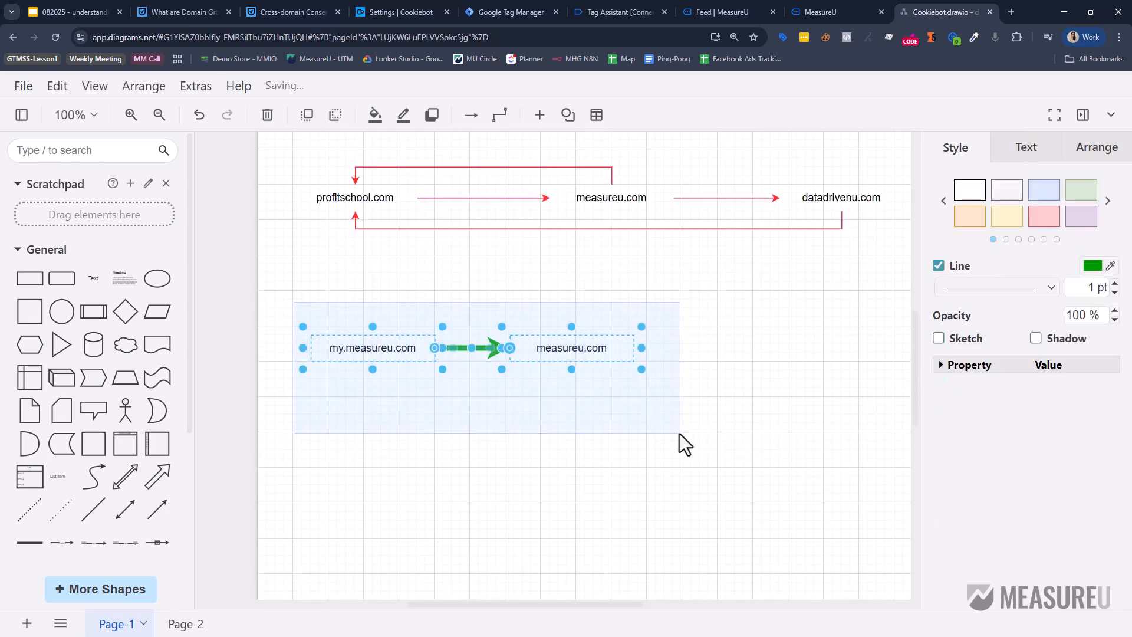
left_click(186, 624)
key("ctrl+v")
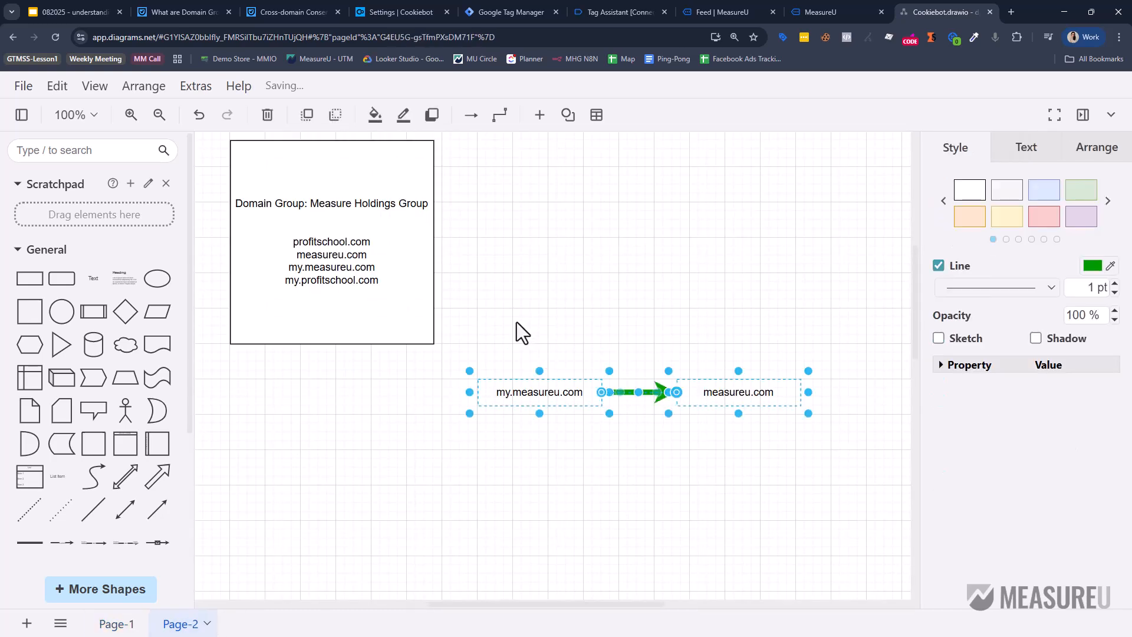
left_click_drag(555, 393, 572, 190)
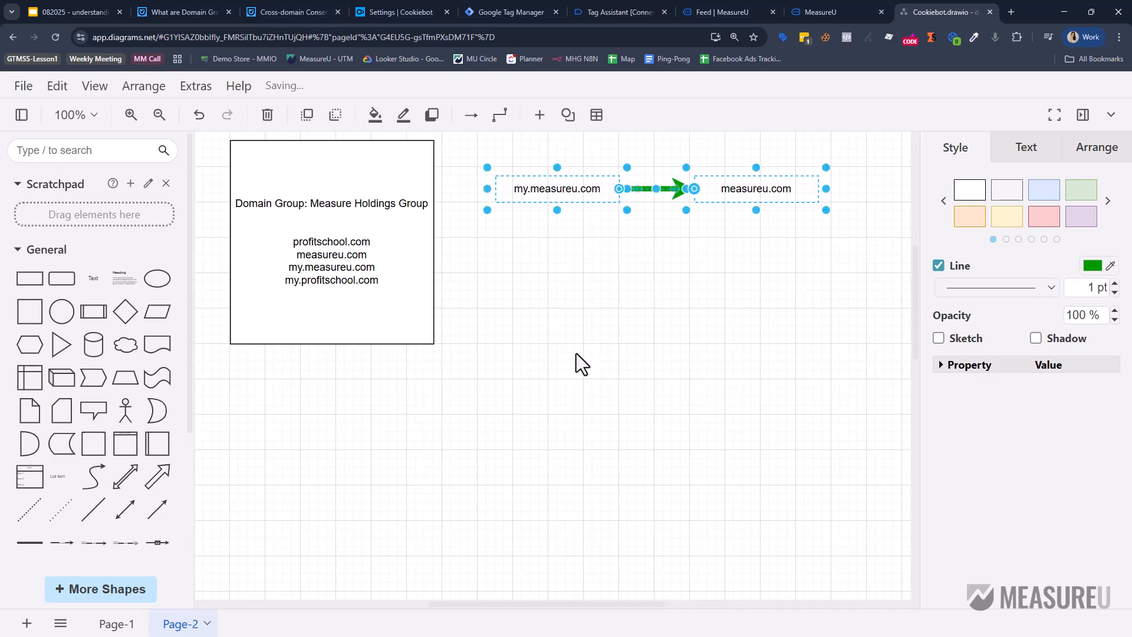
left_click(472, 152)
Duplicate the row and relabel the copy my.profitschool.com → profitschool.com.
left_click_drag(840, 248, 558, 303)
key("ctrl+c")
key("ctrl+v")
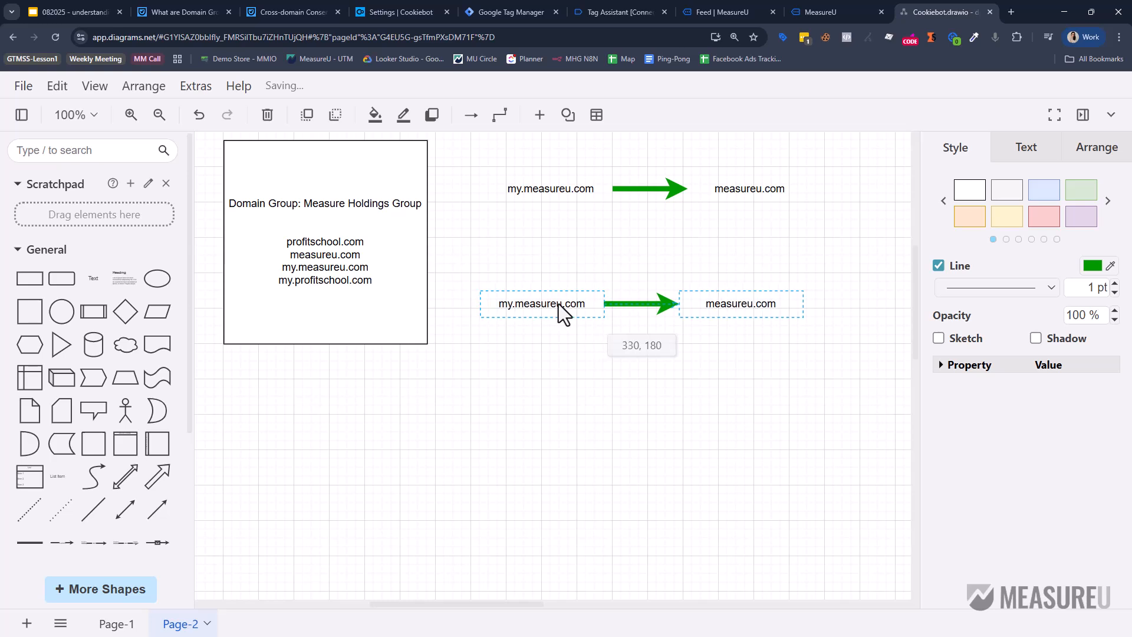
double_click(546, 304)
type("profitschool")
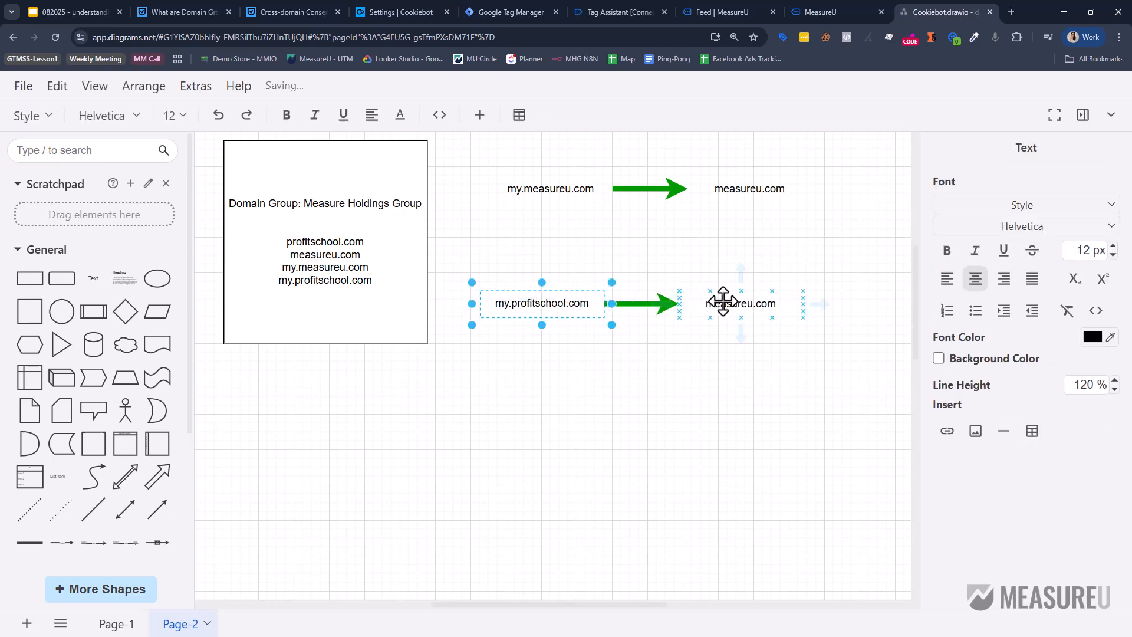
double_click(715, 303)
type("prof")
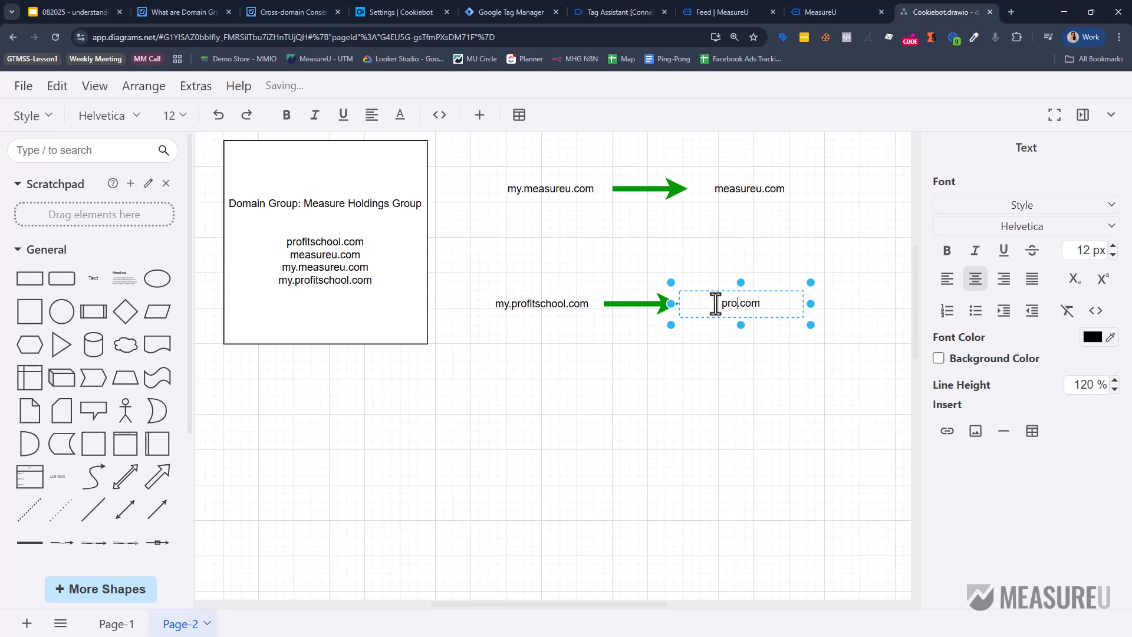
type("itschool")
left_click_drag(467, 253, 814, 364)
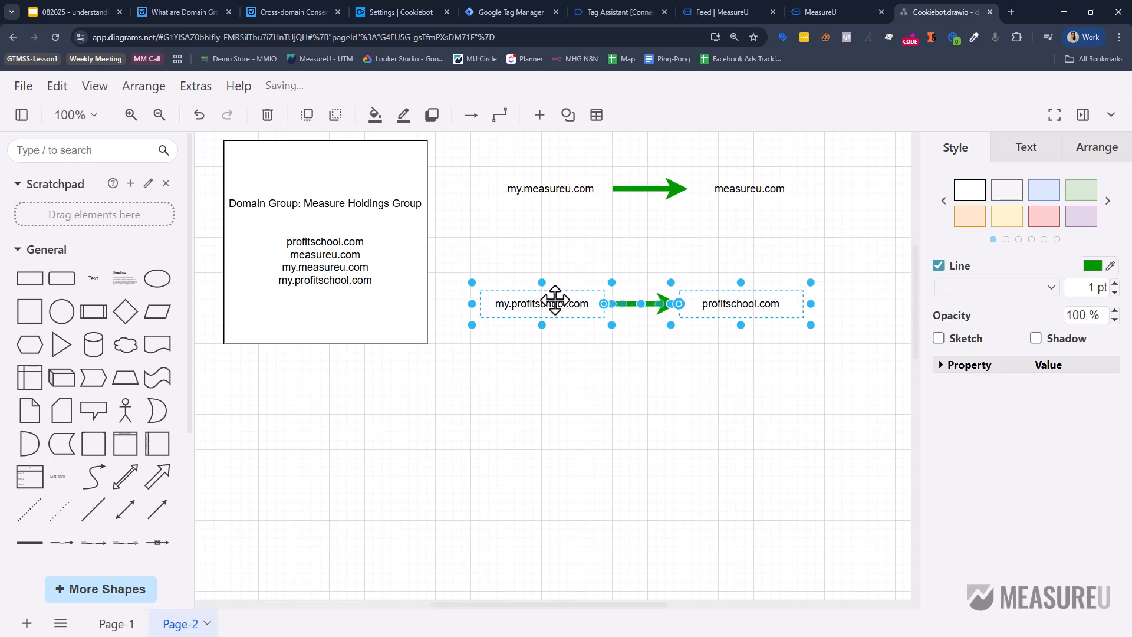
left_click_drag(554, 299, 568, 301)
left_click(553, 430)
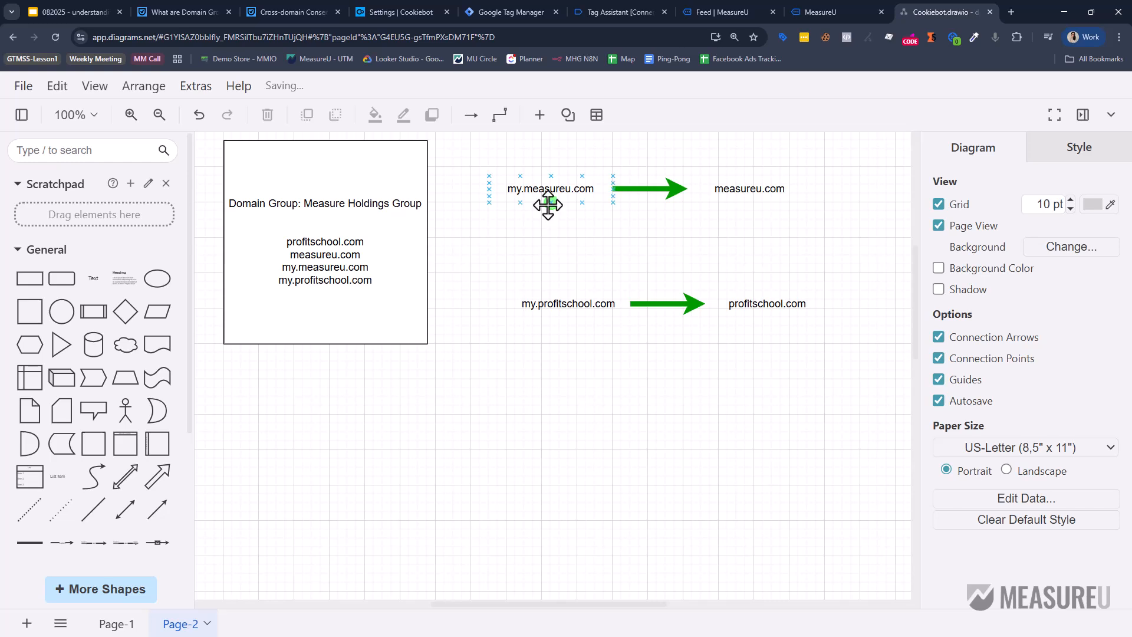
Draw connectors linking my.measureu.com and measureu.com with the profitschool.com domains on Page-2.
left_click_drag(551, 202, 573, 302)
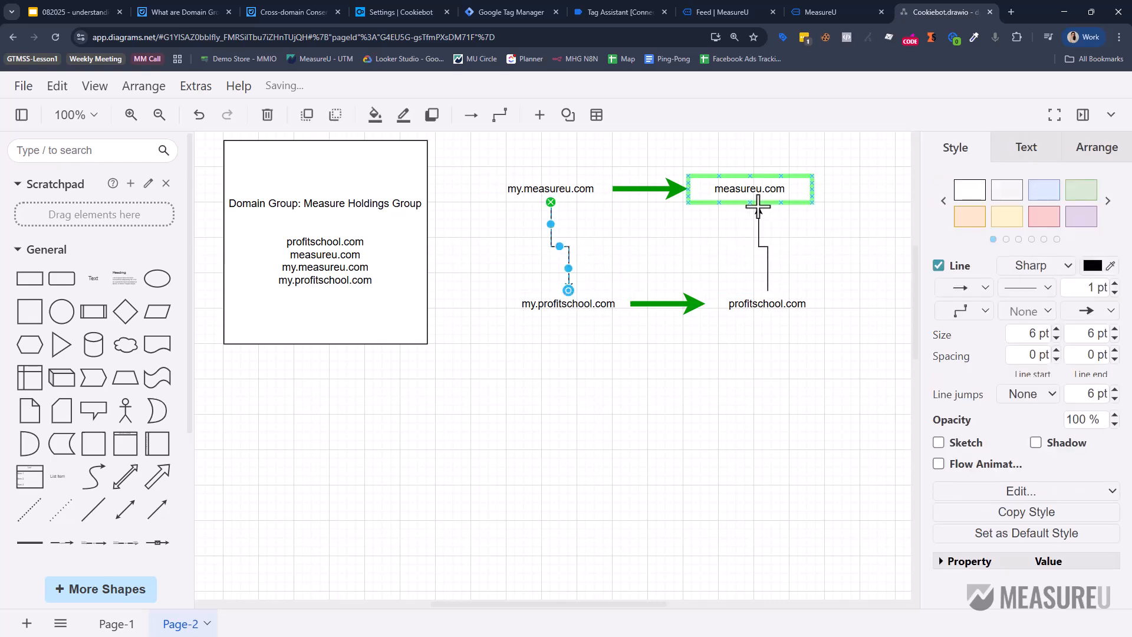
left_click_drag(758, 207, 771, 293)
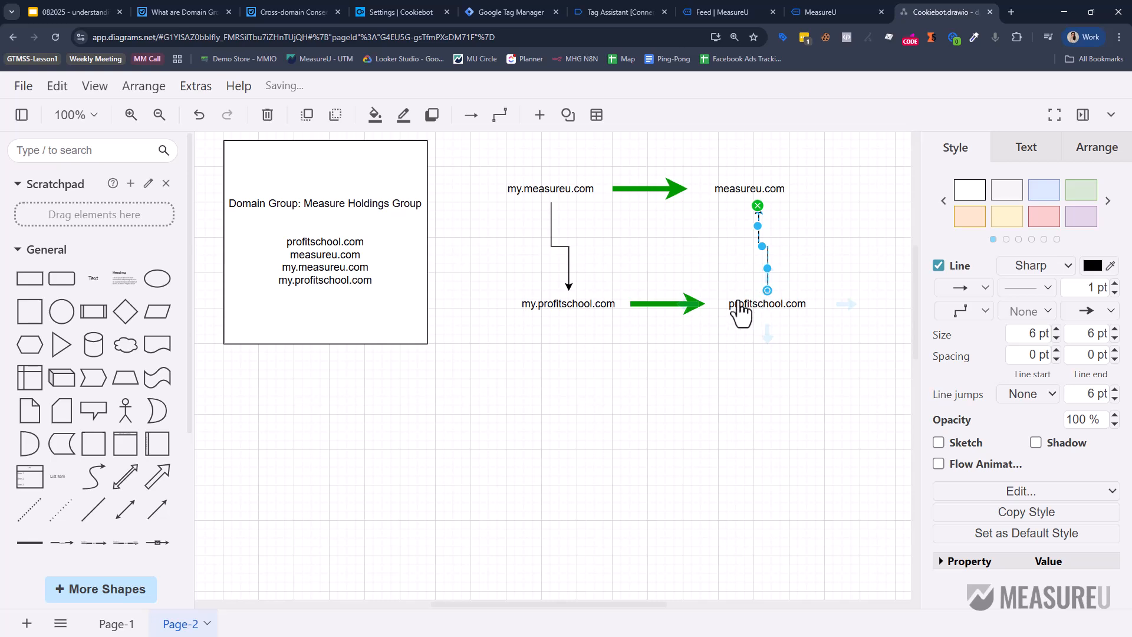
left_click_drag(767, 294, 563, 222)
key("ctrl+z")
left_click_drag(849, 305, 552, 203)
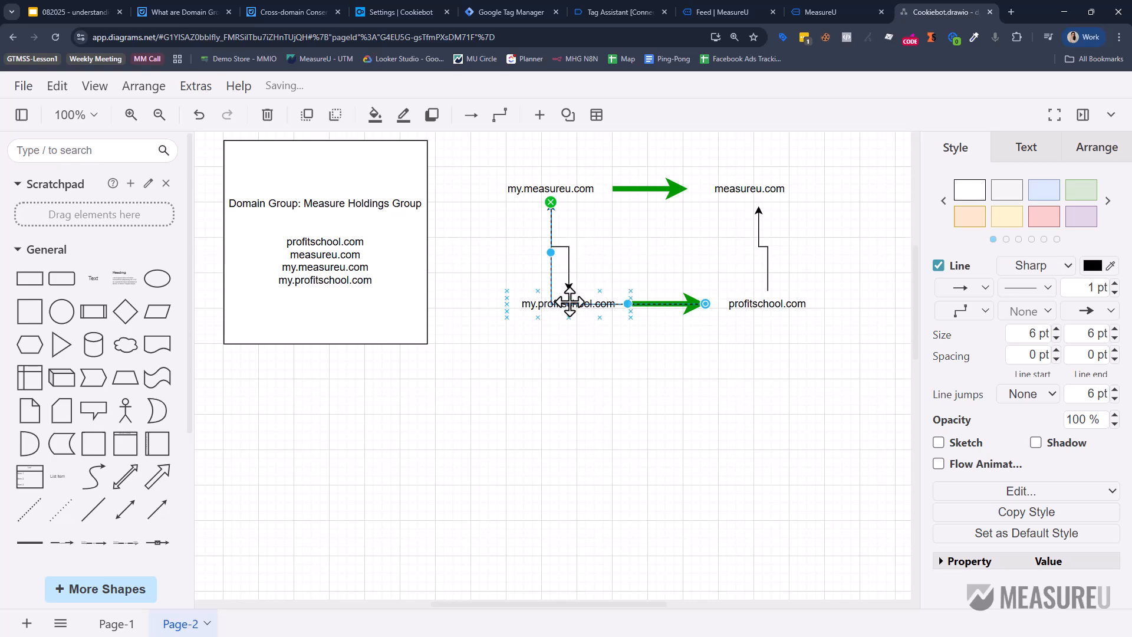
left_click_drag(628, 303, 597, 252)
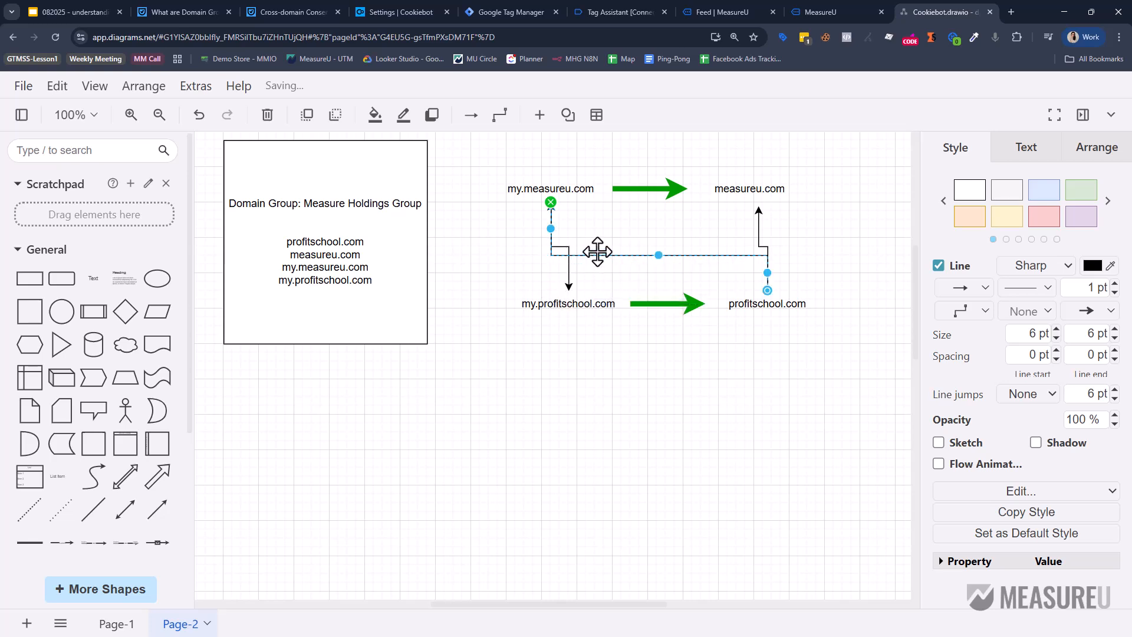
Colour the connectors red, then go back to the Cross-domain Consent Sharing article.
left_click(570, 254)
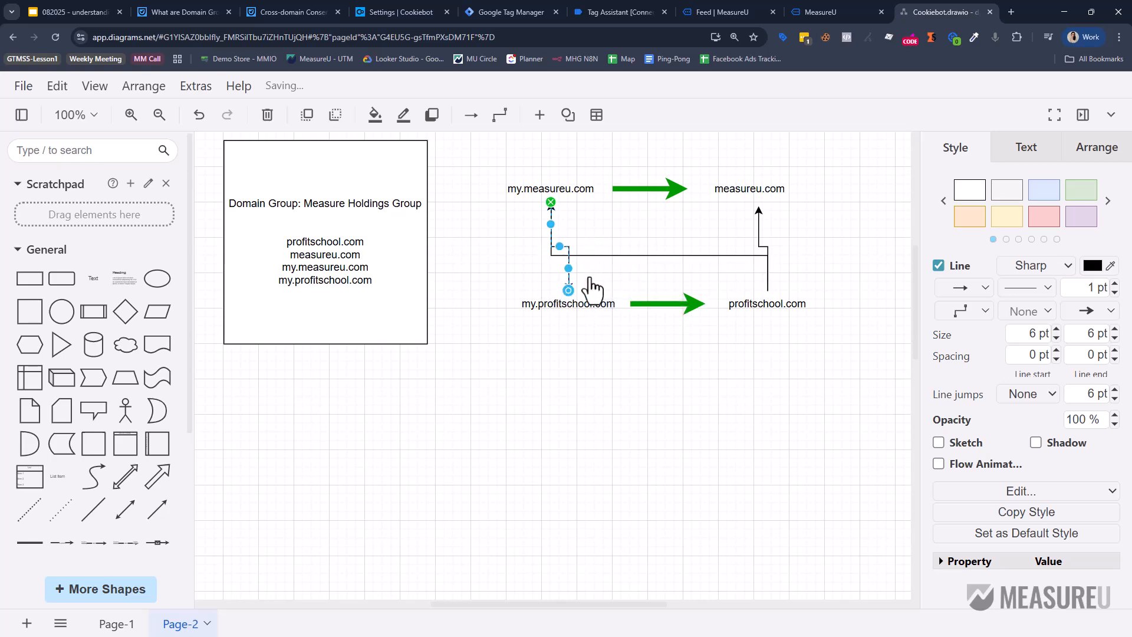
left_click(757, 242)
left_click(577, 255, "shift")
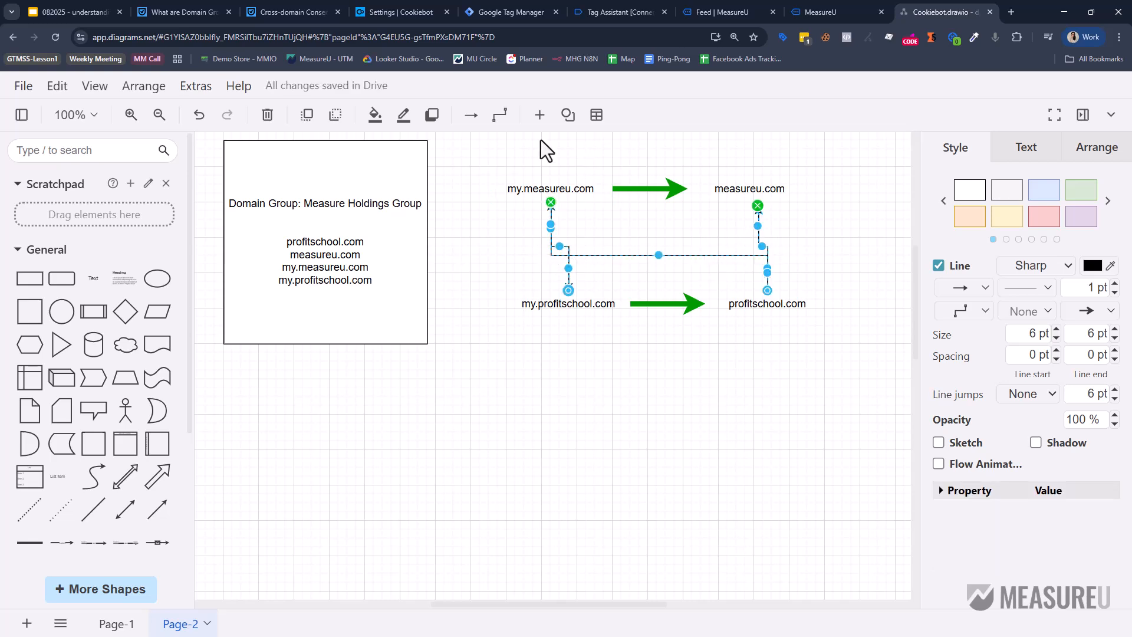
left_click(1043, 217)
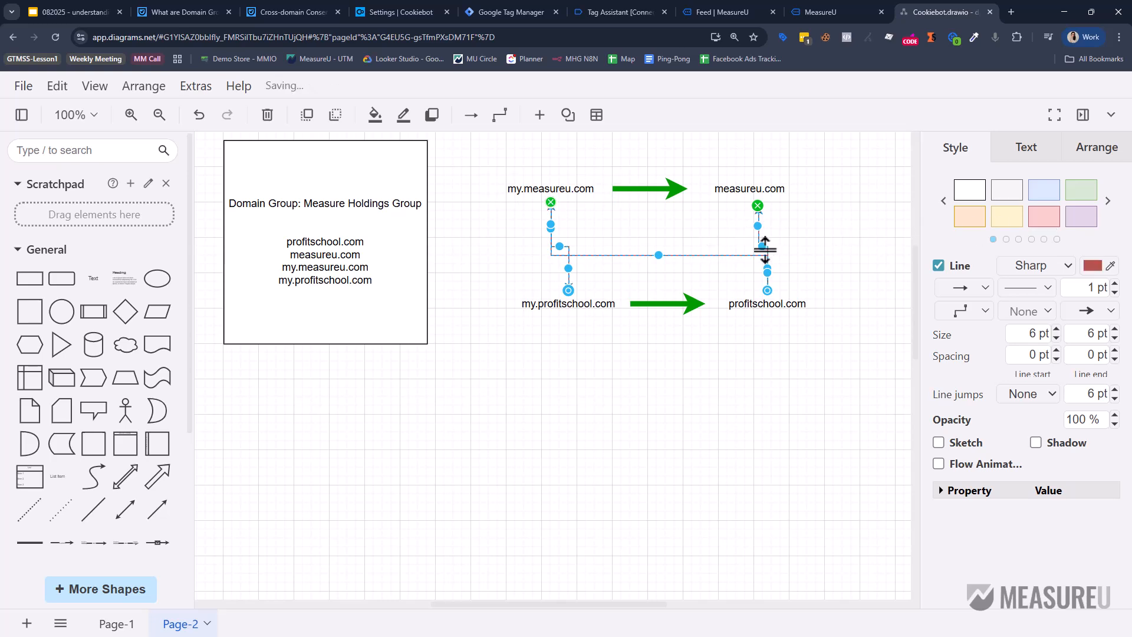
left_click(812, 232)
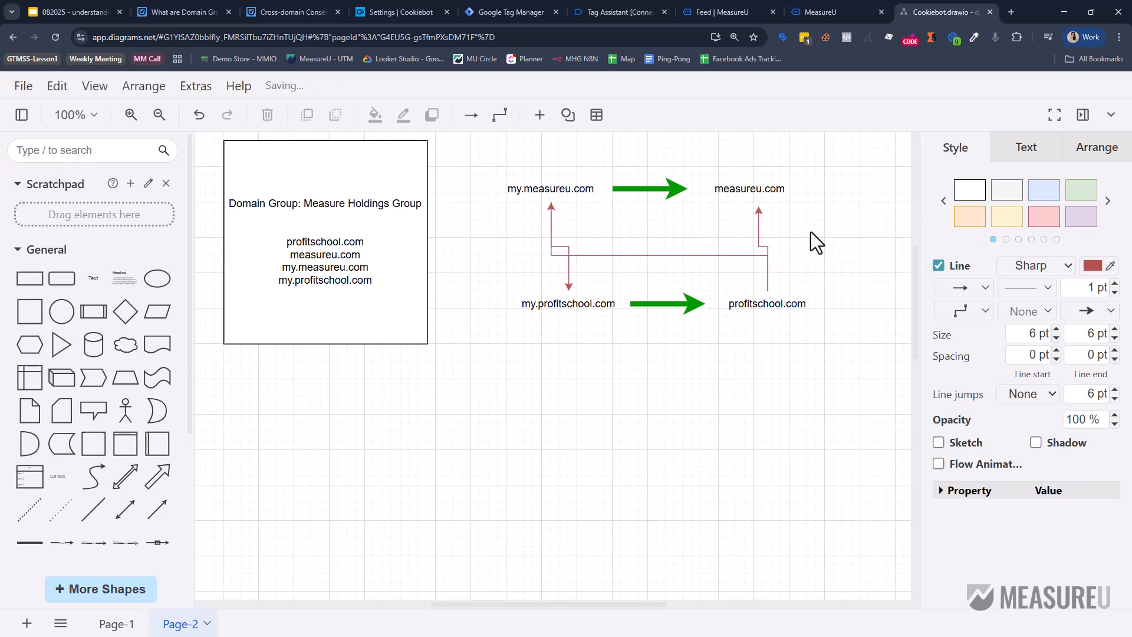
left_click(570, 279)
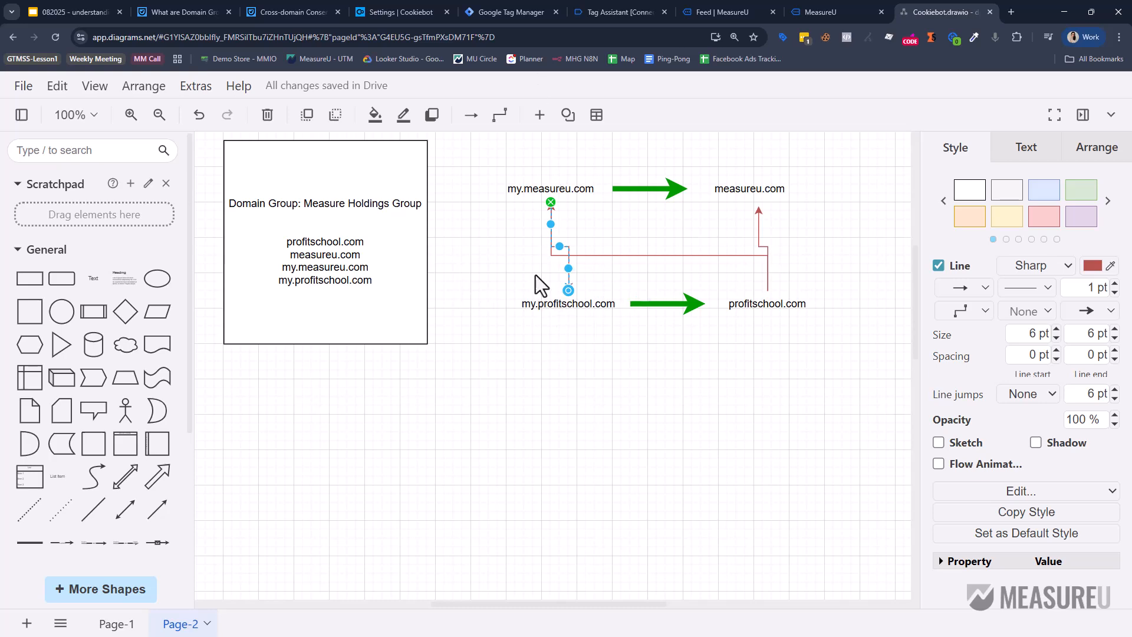
left_click(263, 11)
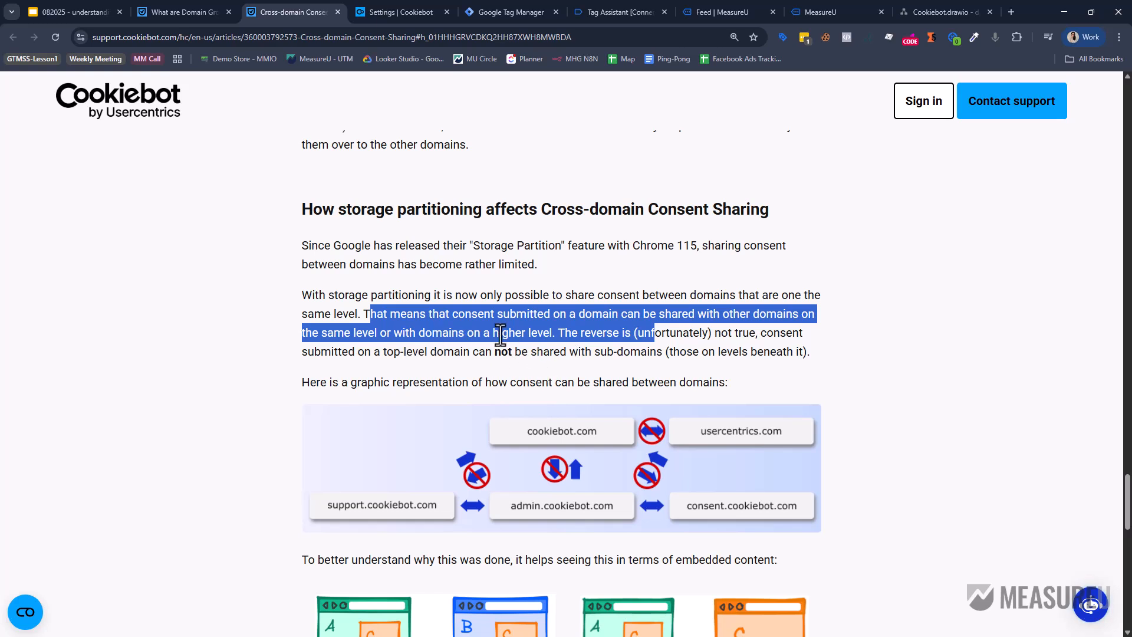
Highlight the same-level consent sharing sentence, review the activation steps, then bring up the Admin Interface login.
left_click_drag(344, 333, 690, 345)
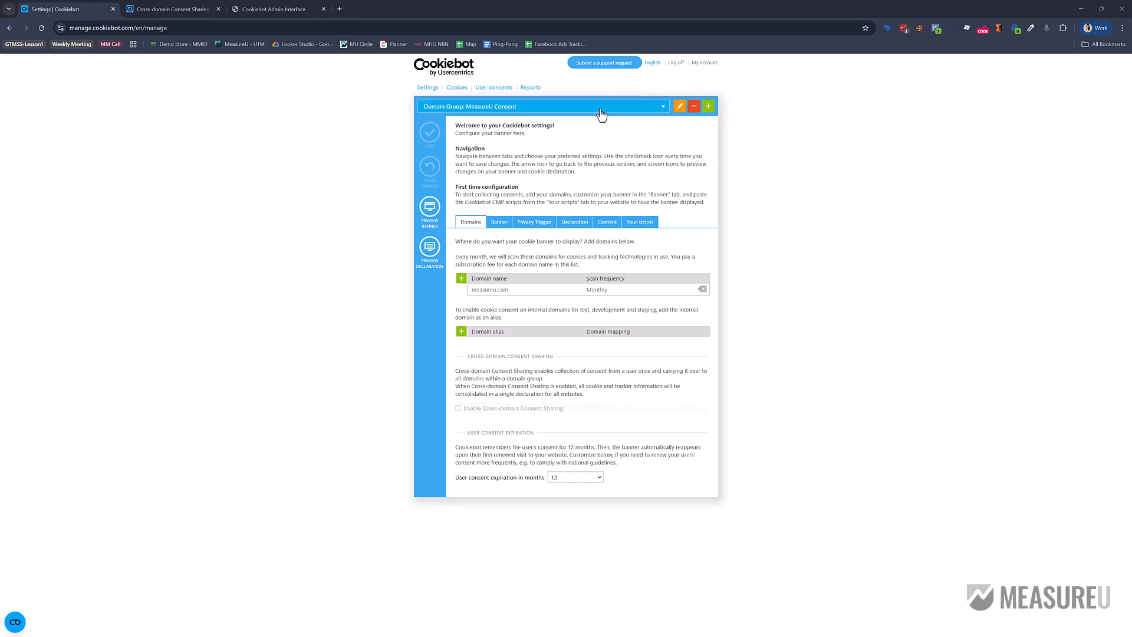
left_click(189, 8)
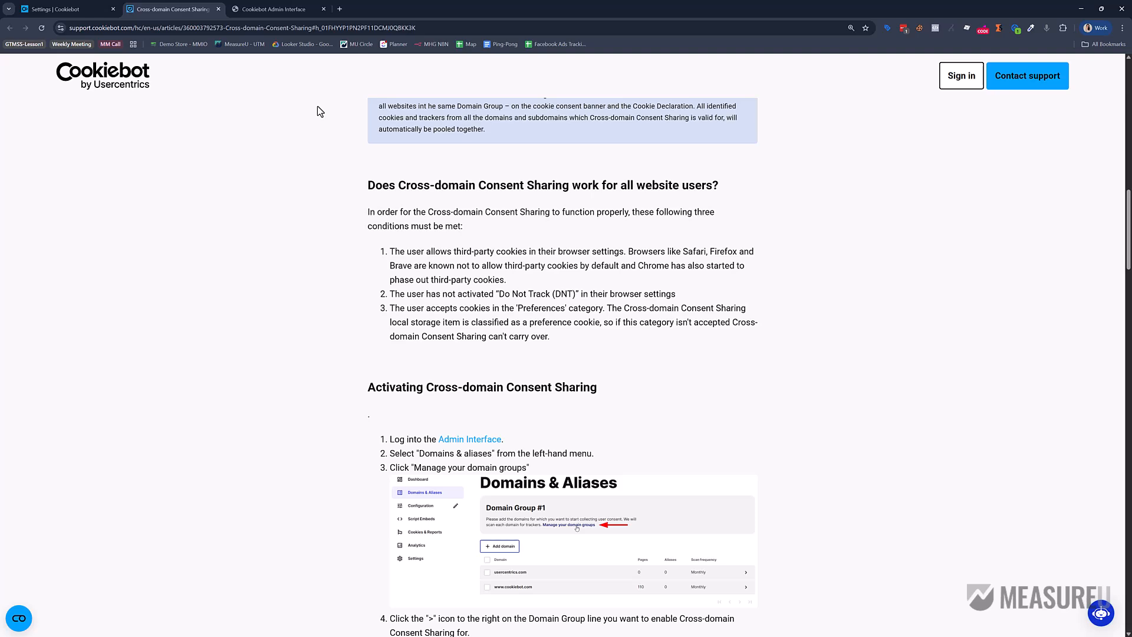
scroll(504, 325, "up", 7)
scroll(492, 336, "down", 13)
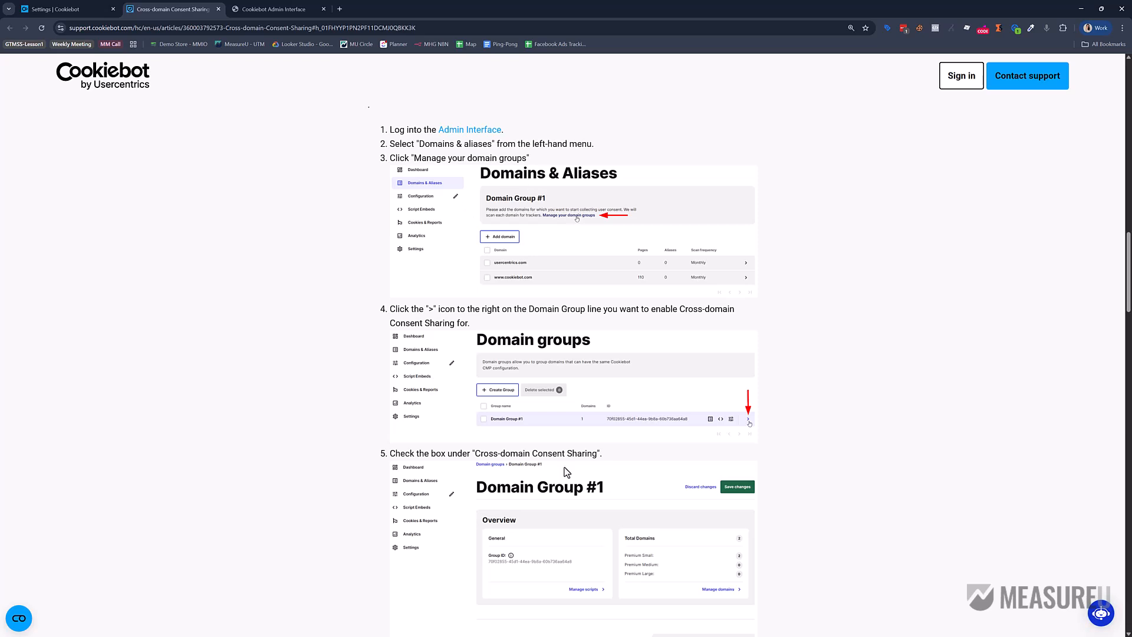
scroll(565, 467, "down", 3)
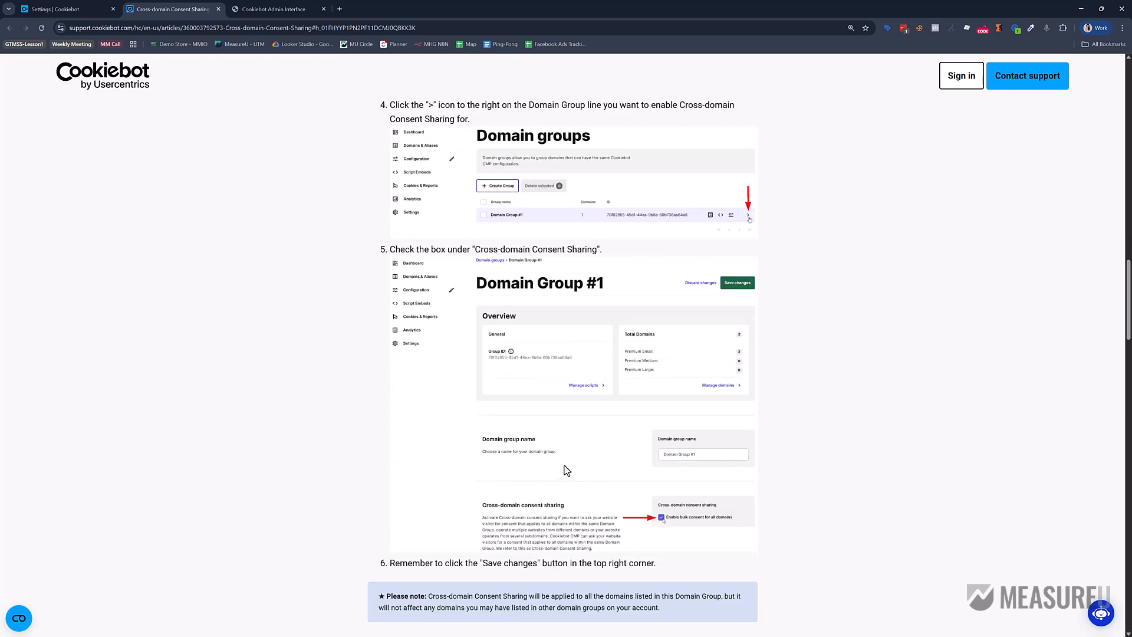
left_click(292, 10)
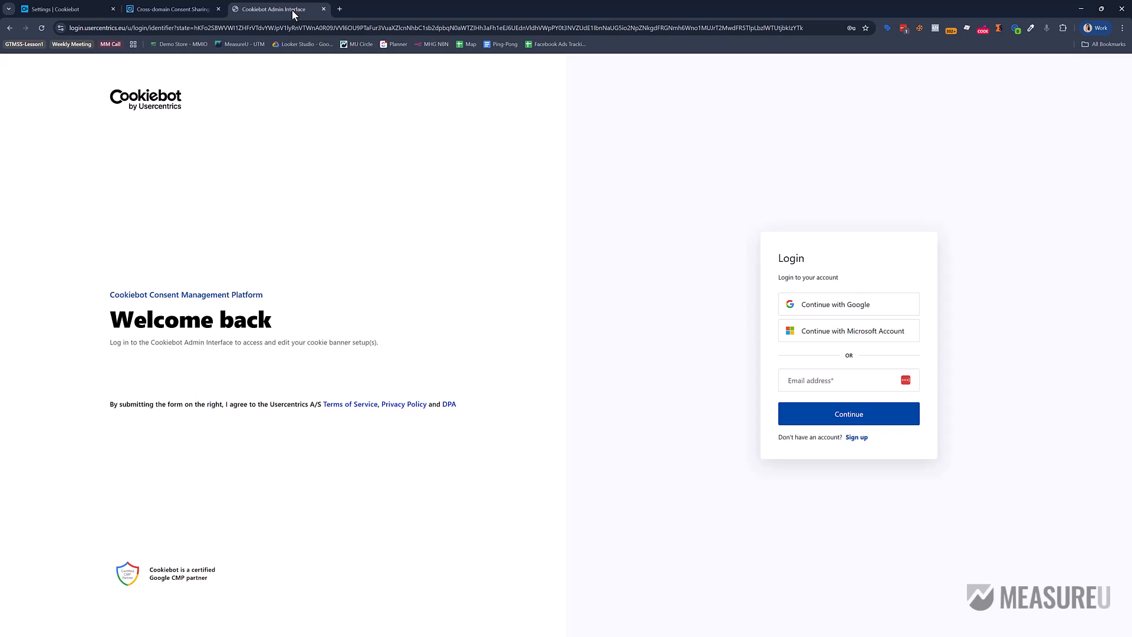
Go to the Cookiebot sign-up form for a new account.
left_click(79, 9)
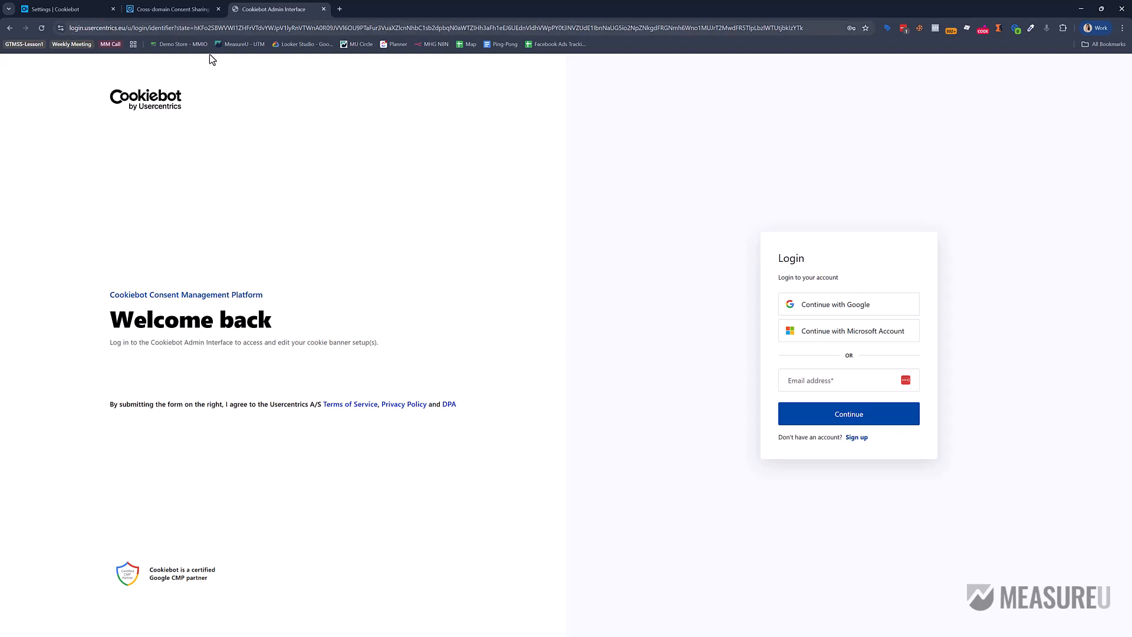
left_click(856, 438)
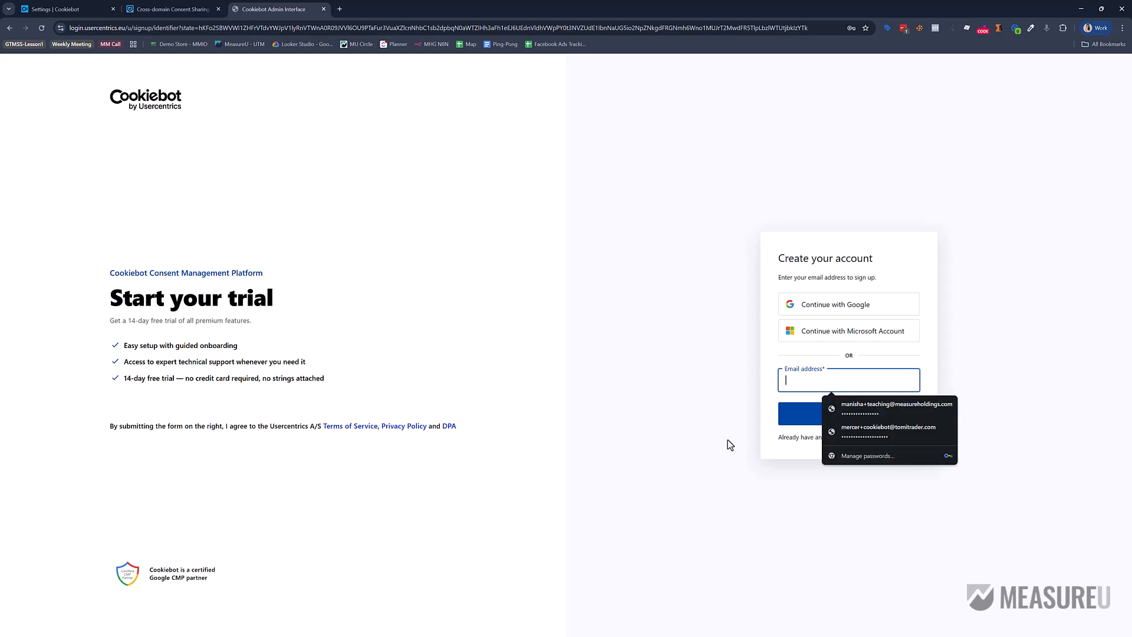
left_click(651, 372)
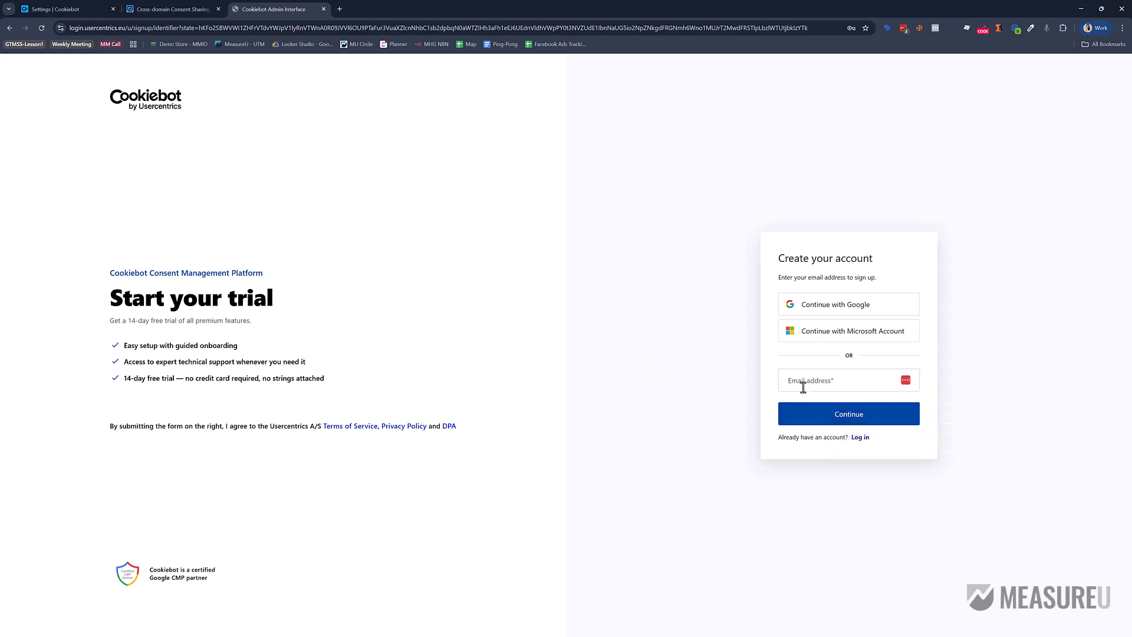
left_click(804, 384)
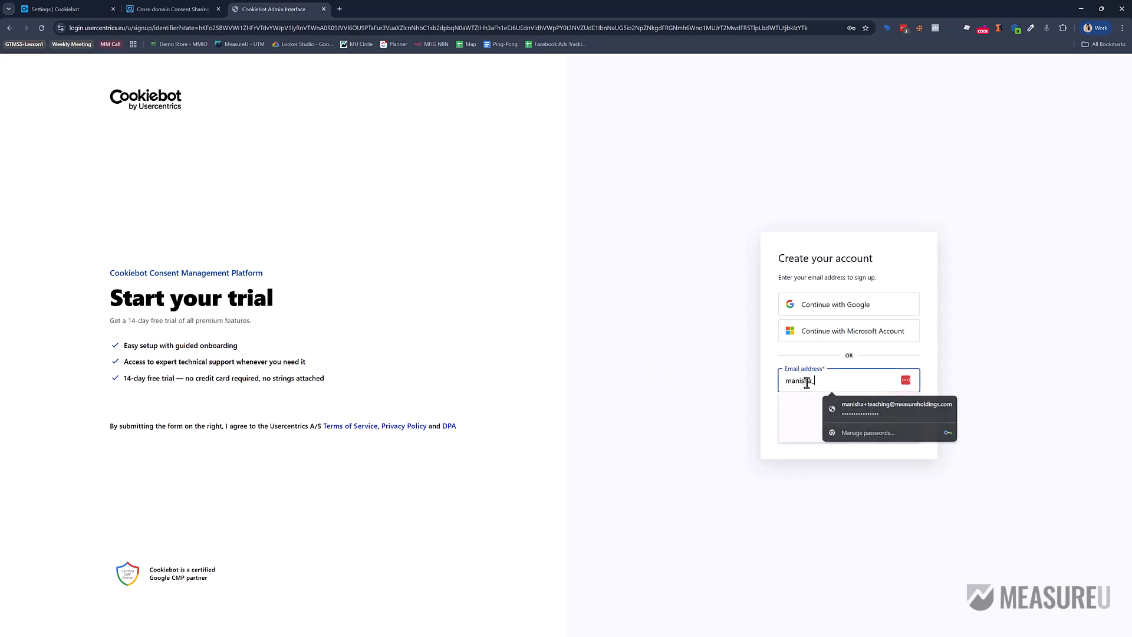
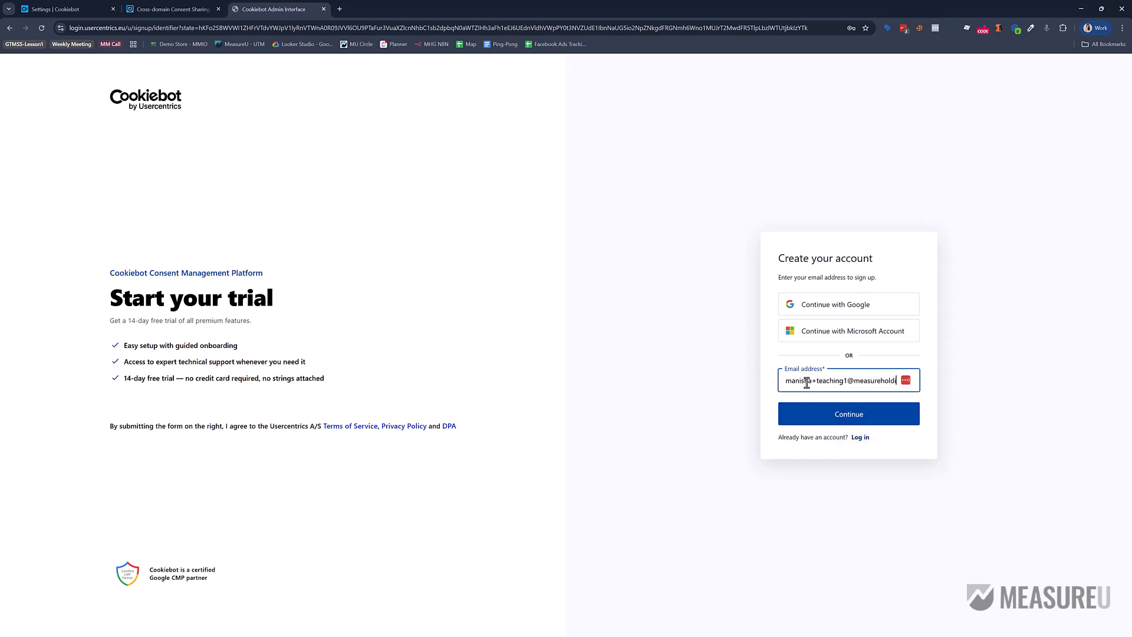
Enter the sign-up e-mail address, the 6-digit verification code and a new password.
left_click(843, 415)
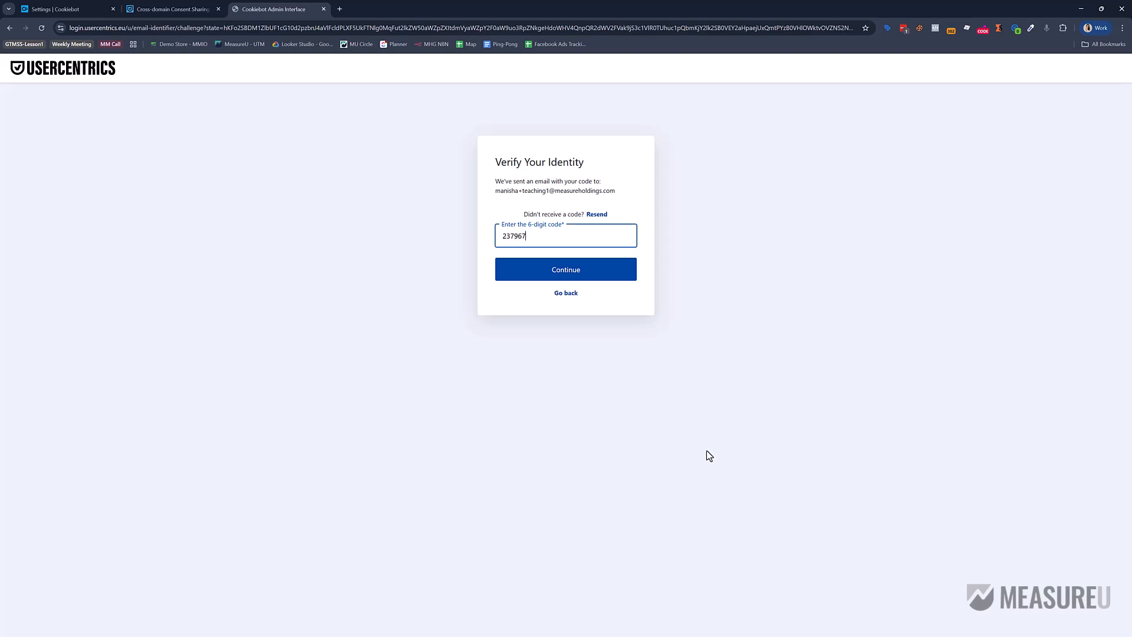
left_click(584, 270)
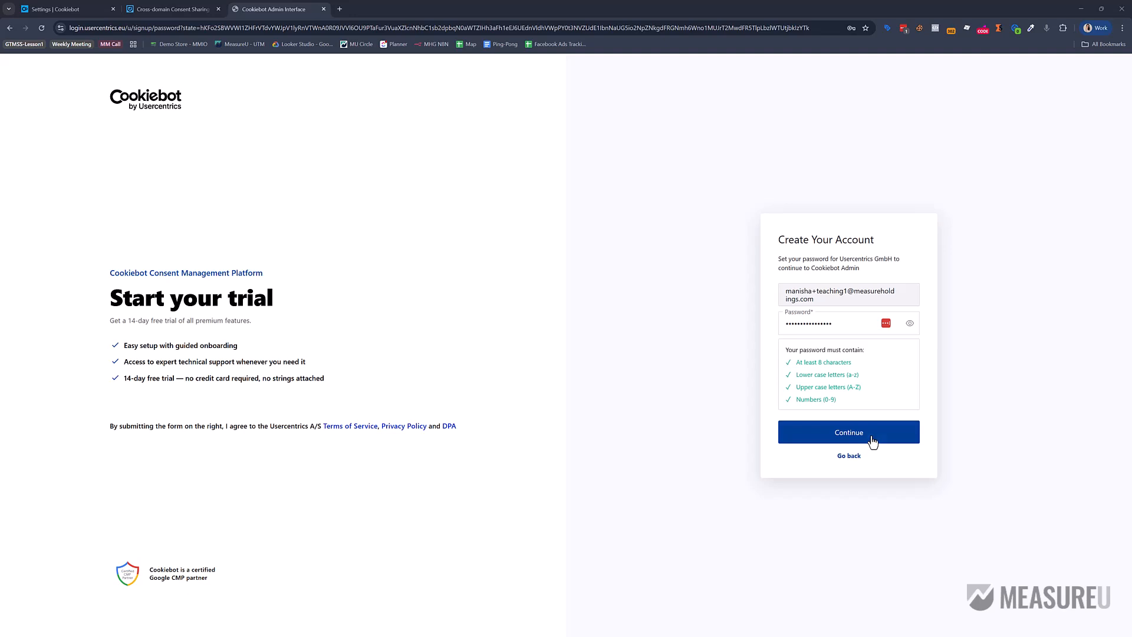
left_click(871, 442)
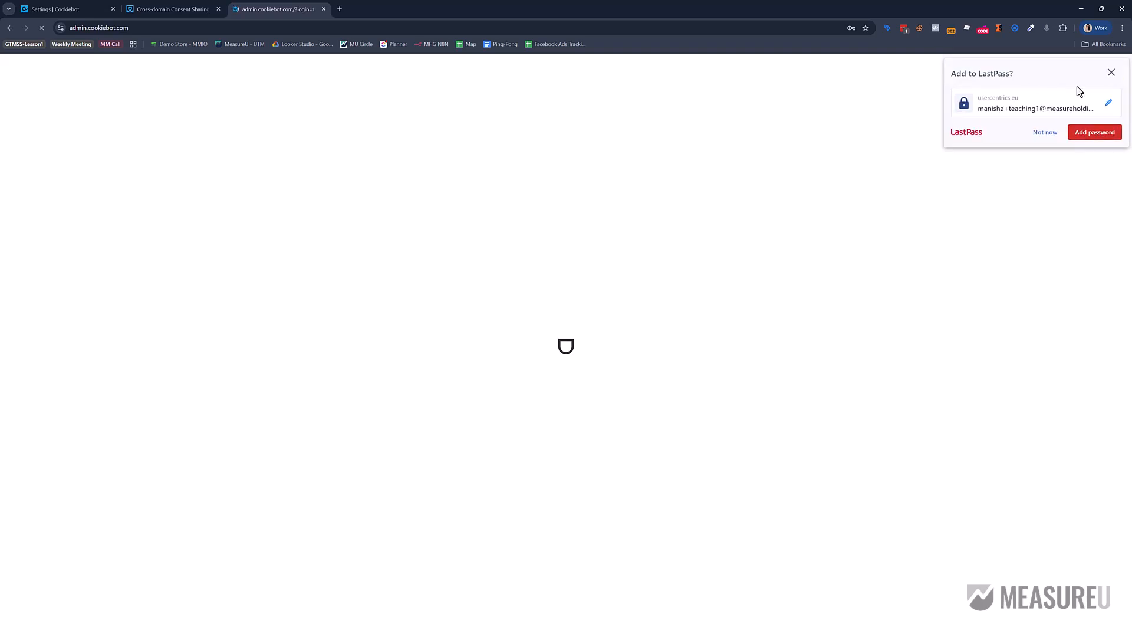
Save the new login, dismiss the questionnaire, and paste the MeasureU - UTM bookmark URL as the domain.
left_click(1098, 136)
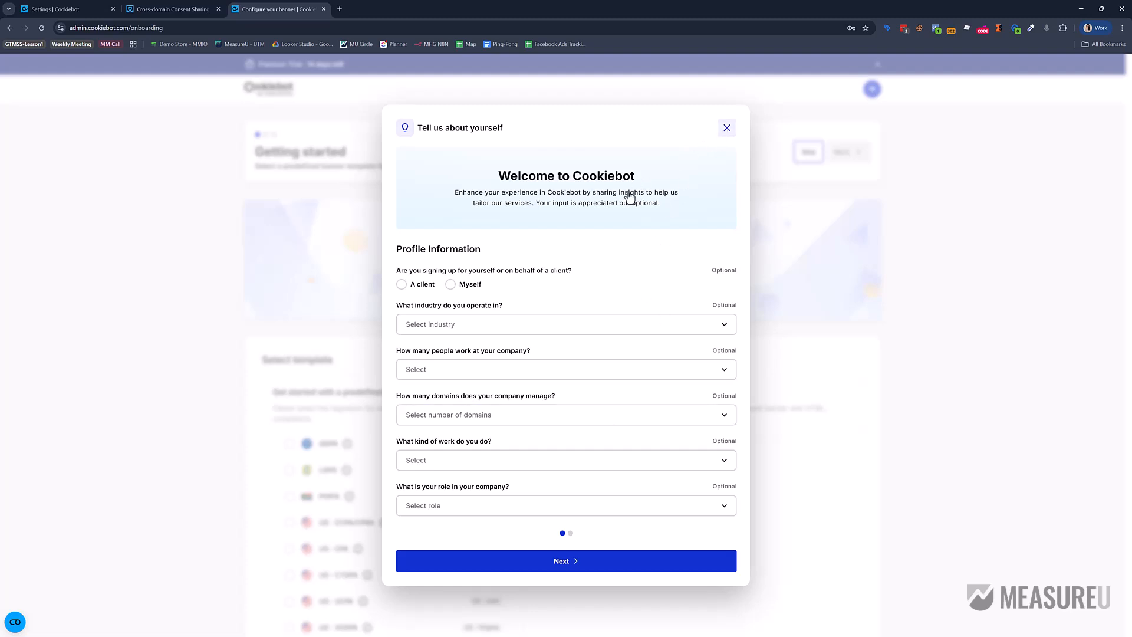
left_click(728, 128)
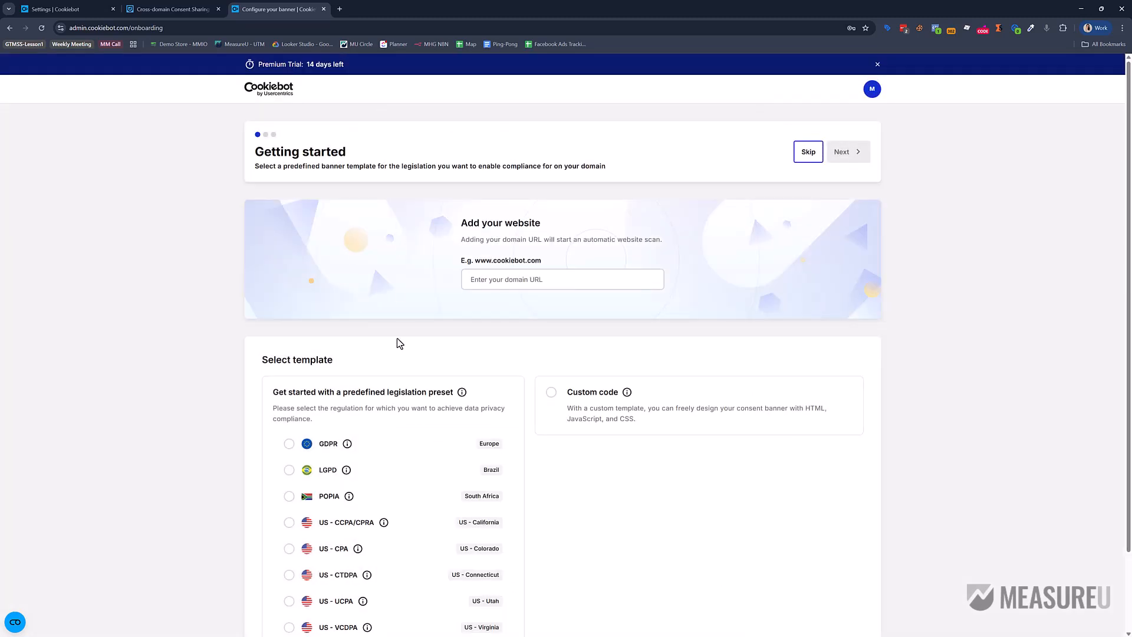
left_click(493, 279)
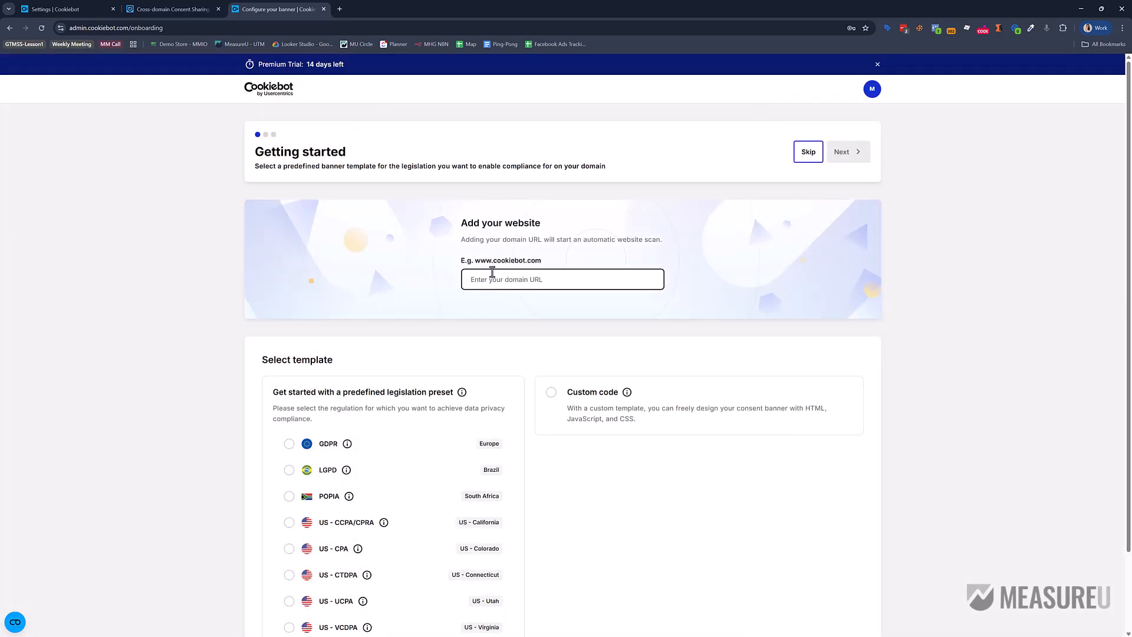
right_click(242, 47)
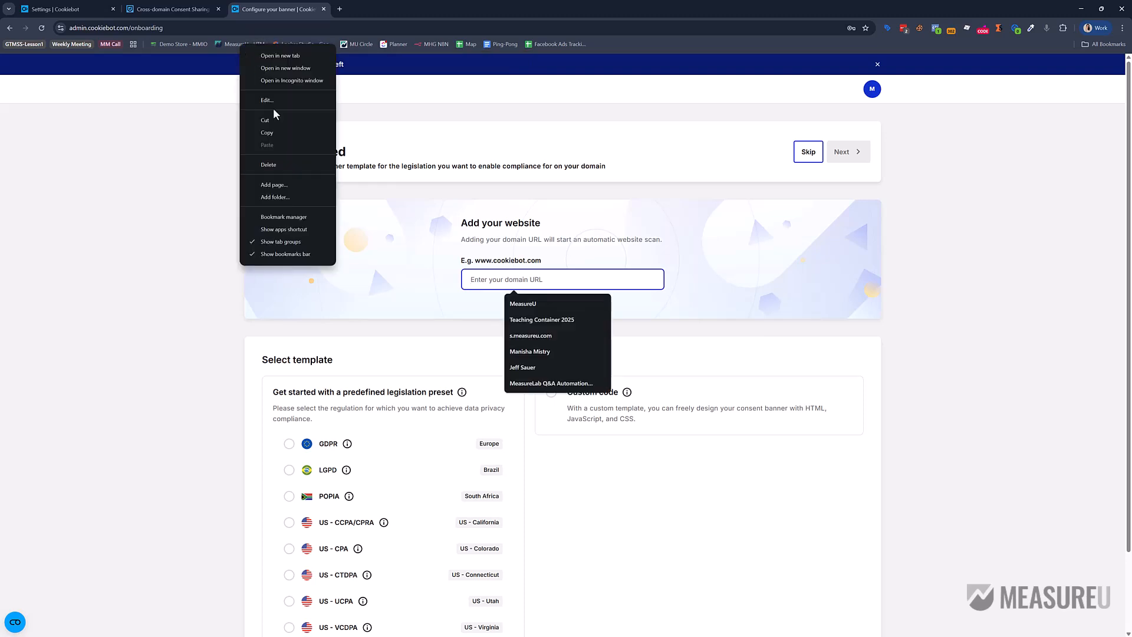
left_click(282, 136)
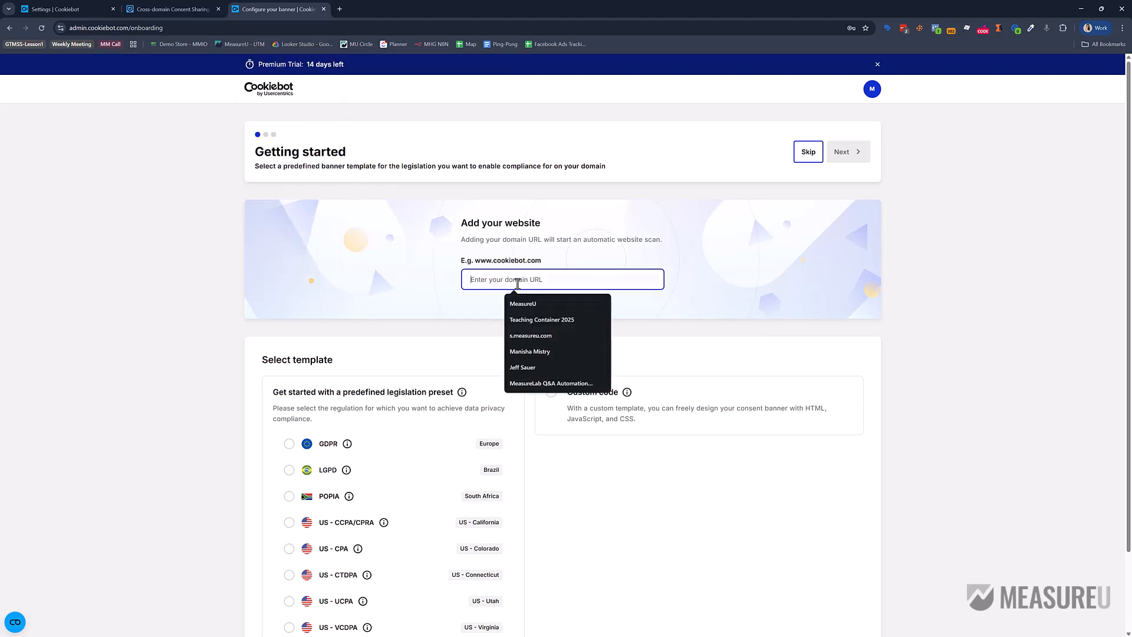
key("ctrl+v")
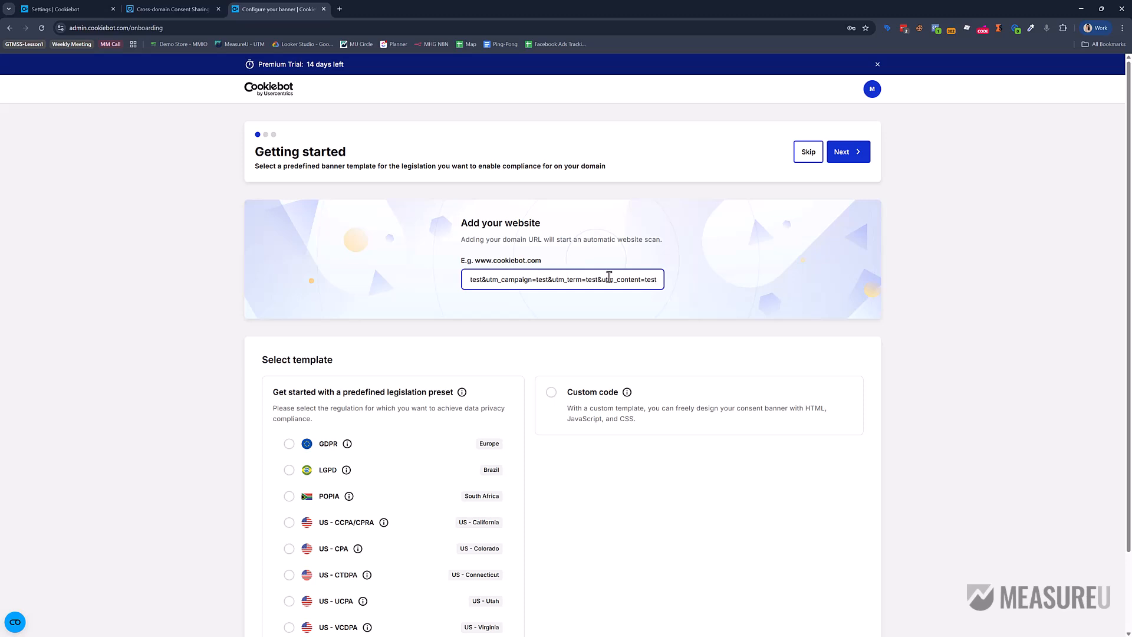
left_click_drag(648, 279, 543, 279)
key("BackSpace")
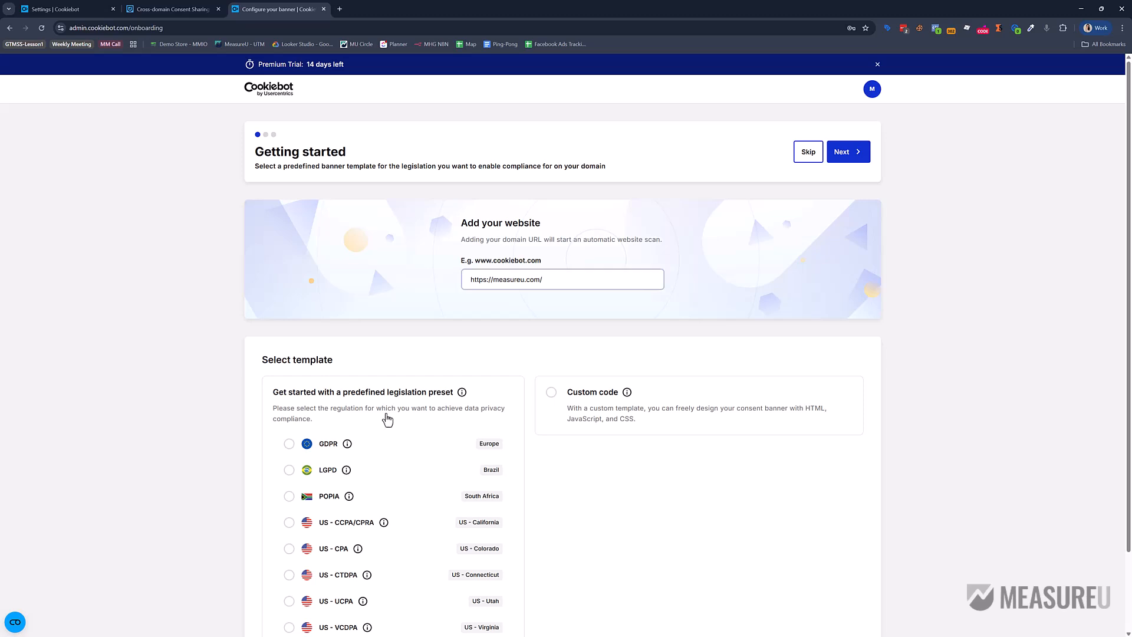
left_click(390, 443)
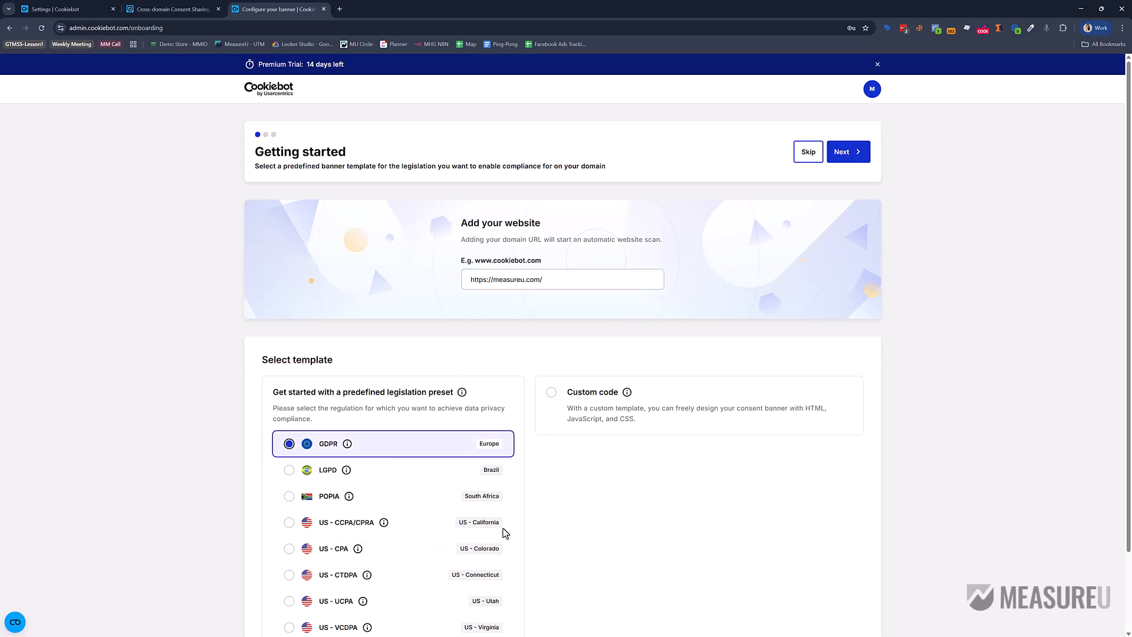
left_click(842, 161)
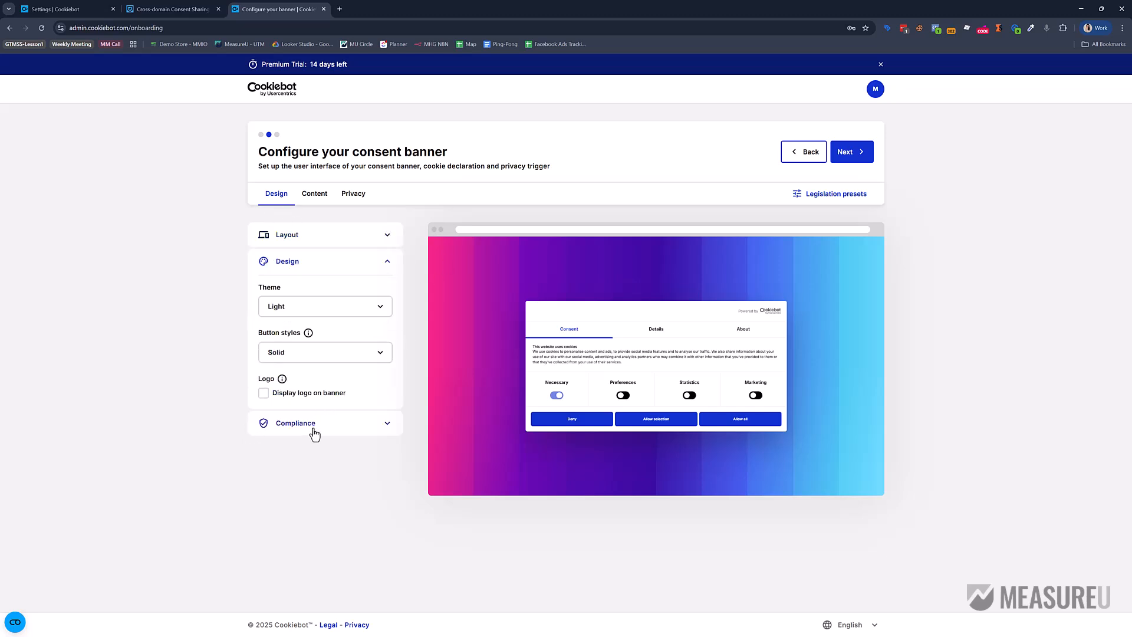
Keep the default banner and compliance settings, open the Google Tag Manager guide, and finish onboarding.
left_click(380, 421)
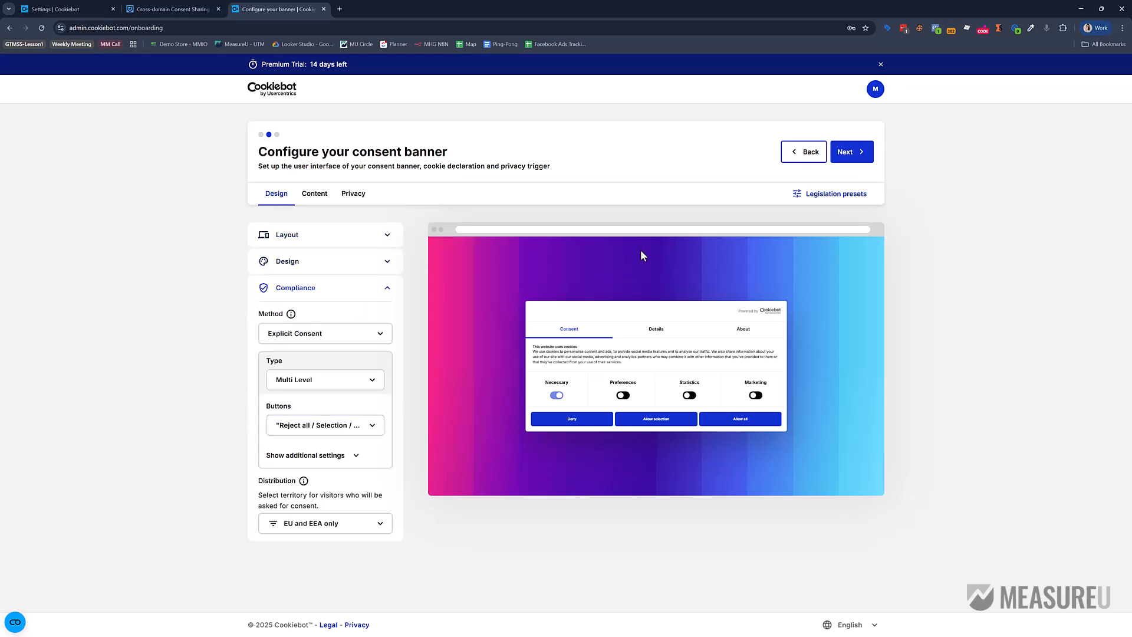
left_click(843, 154)
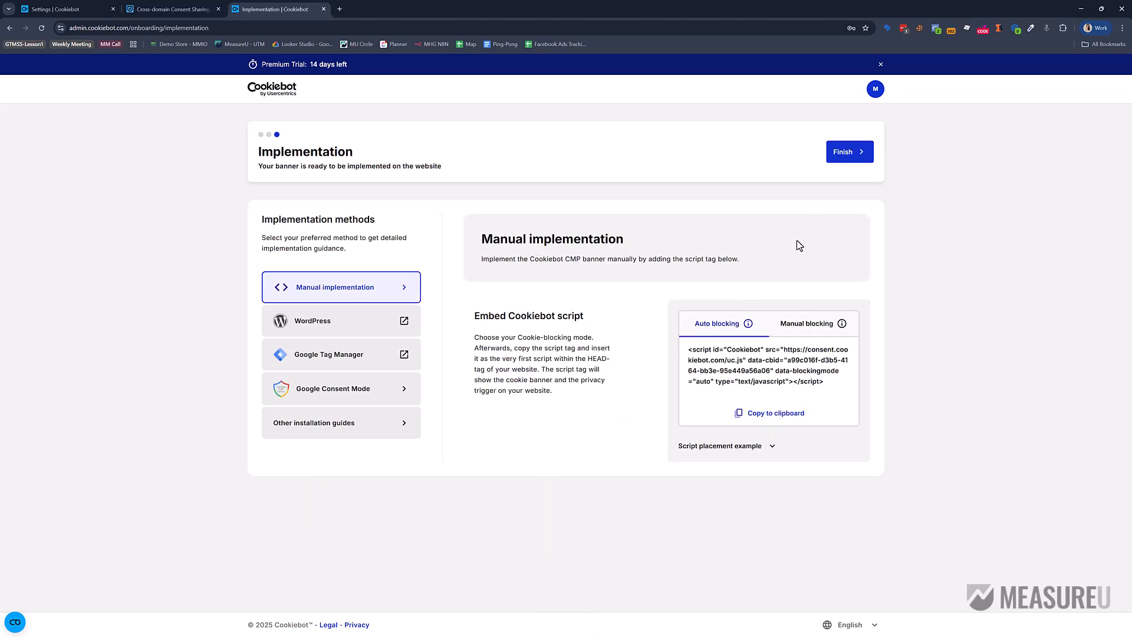
left_click(352, 354)
left_click(852, 155)
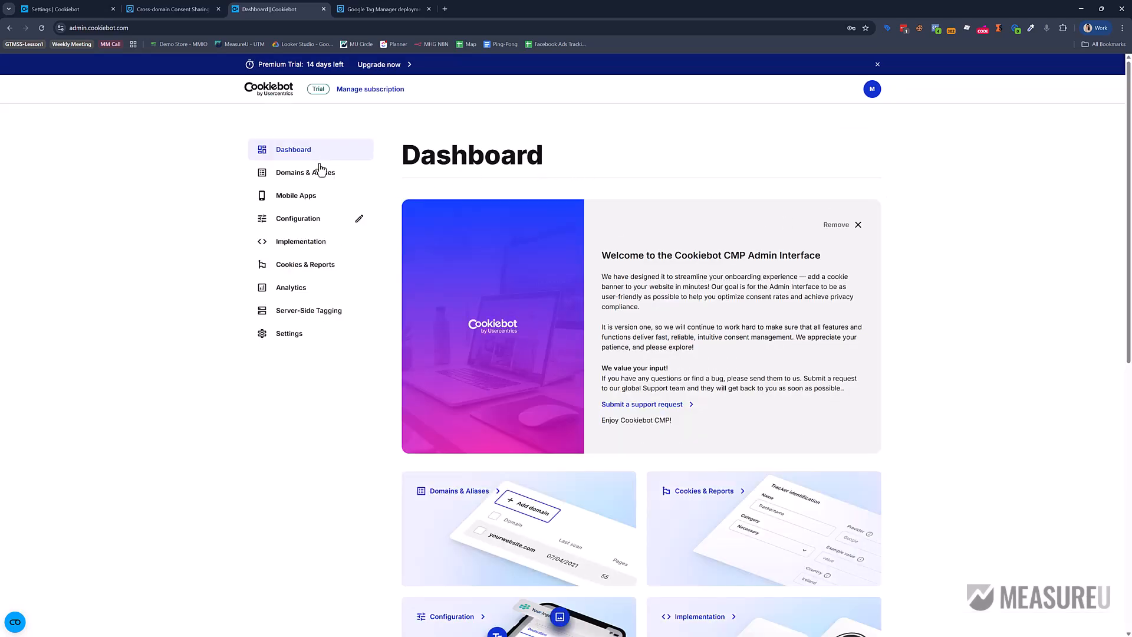
Check the maximum-domains notice under Domains & Aliases, then open Domain Group #1's settings.
left_click(297, 174)
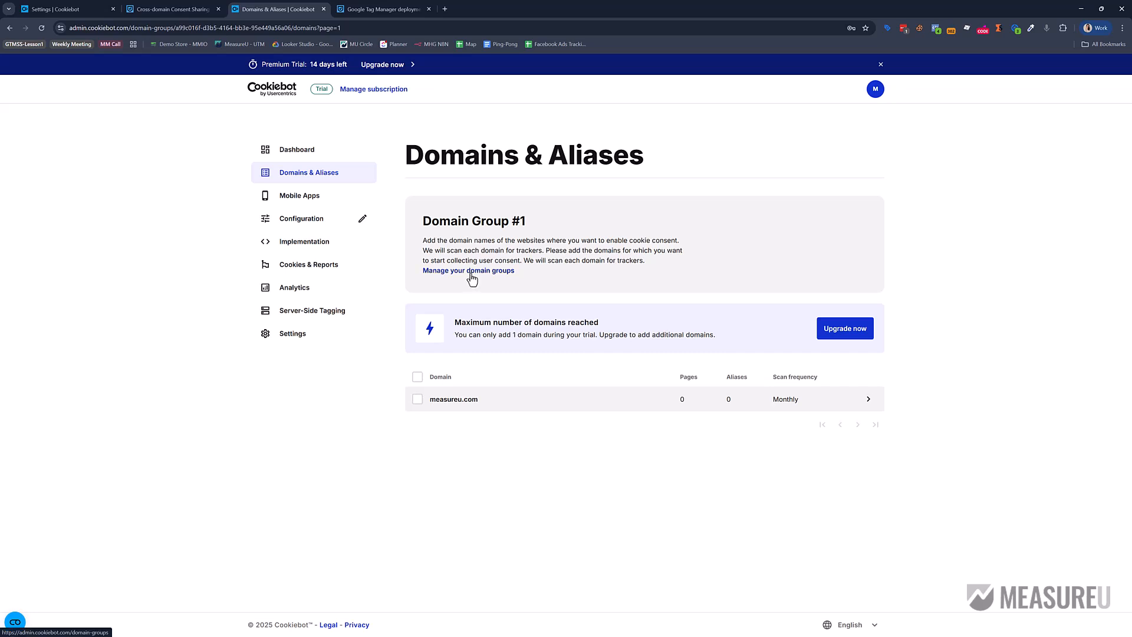
left_click_drag(485, 323, 724, 345)
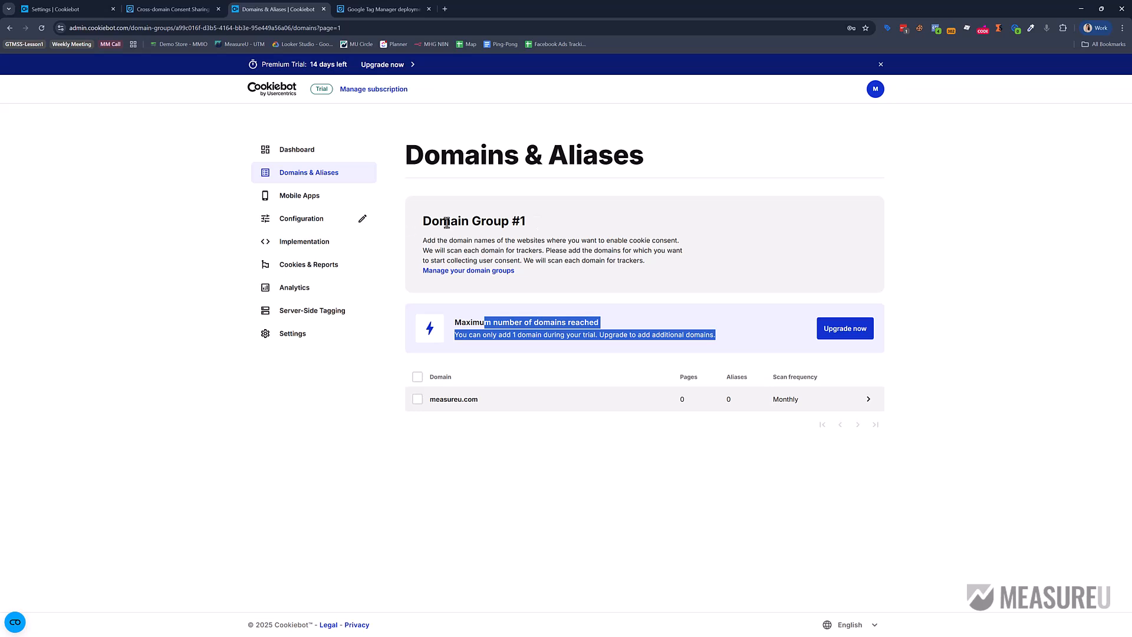
left_click(503, 279)
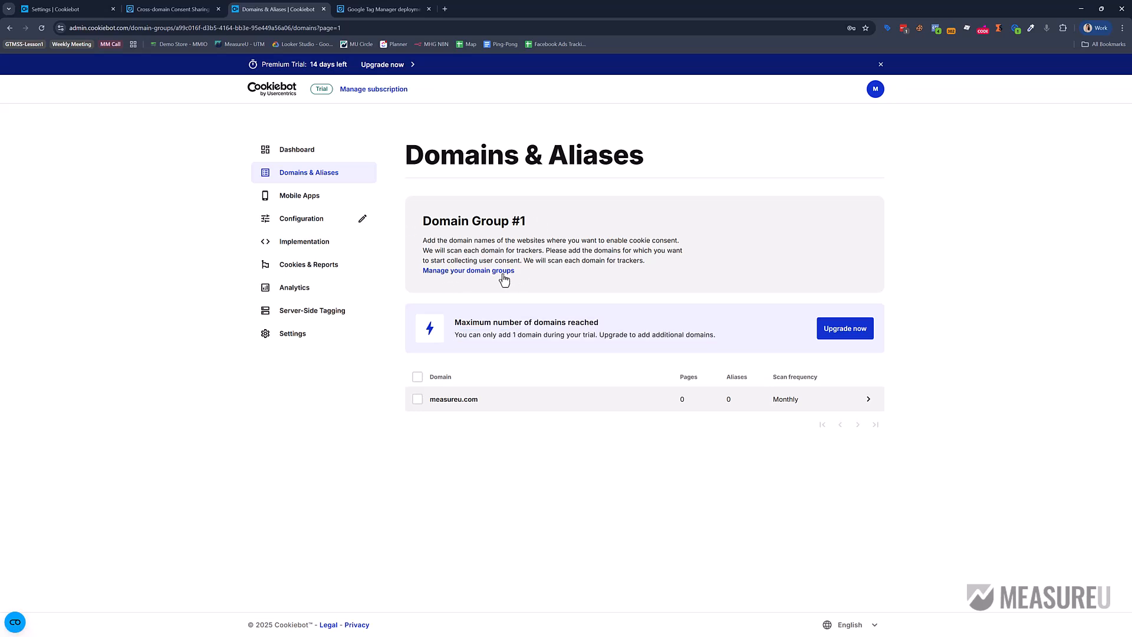
left_click(616, 303)
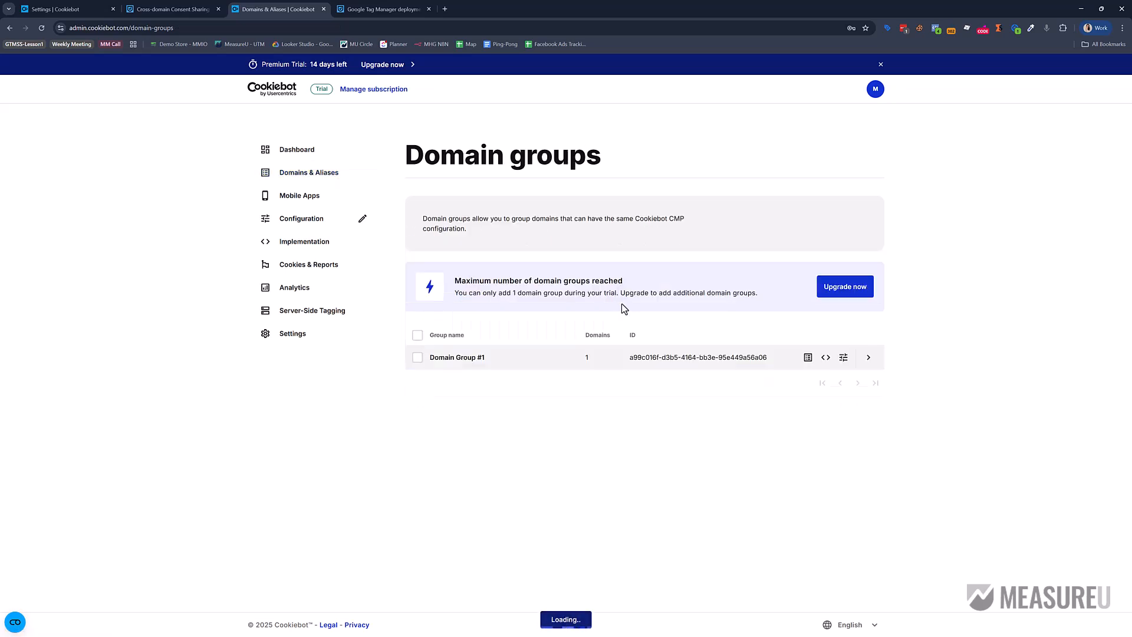
left_click(874, 358)
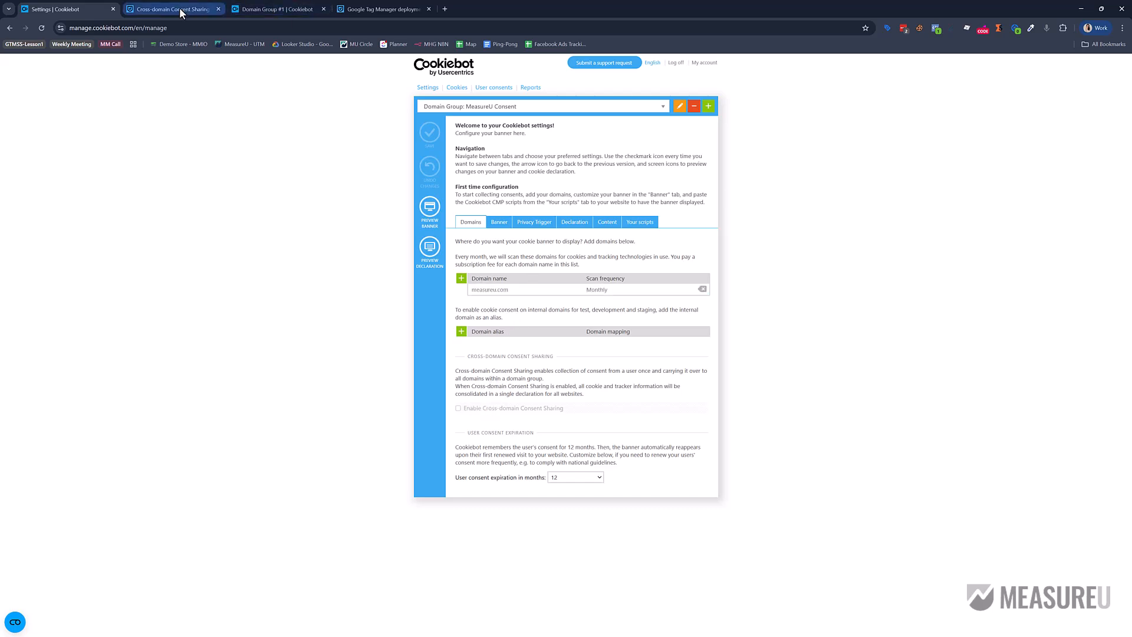
Tick 'Enable cross-domain sharing for all domains' on Domain Group #1 and save the changes.
left_click(248, 10)
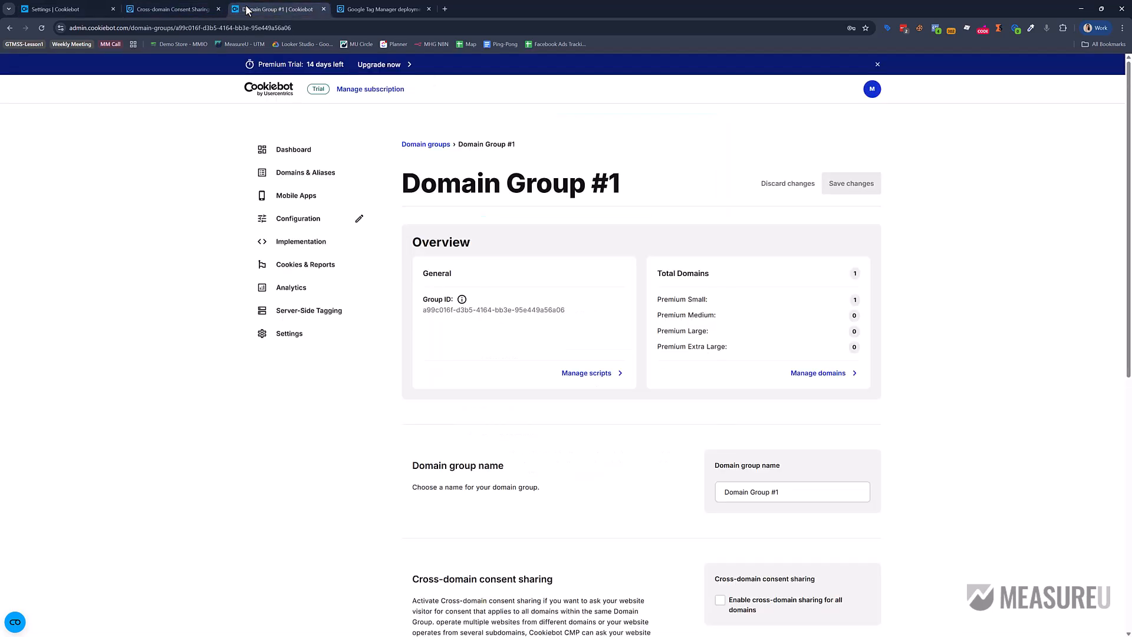
scroll(542, 442, "down", 2)
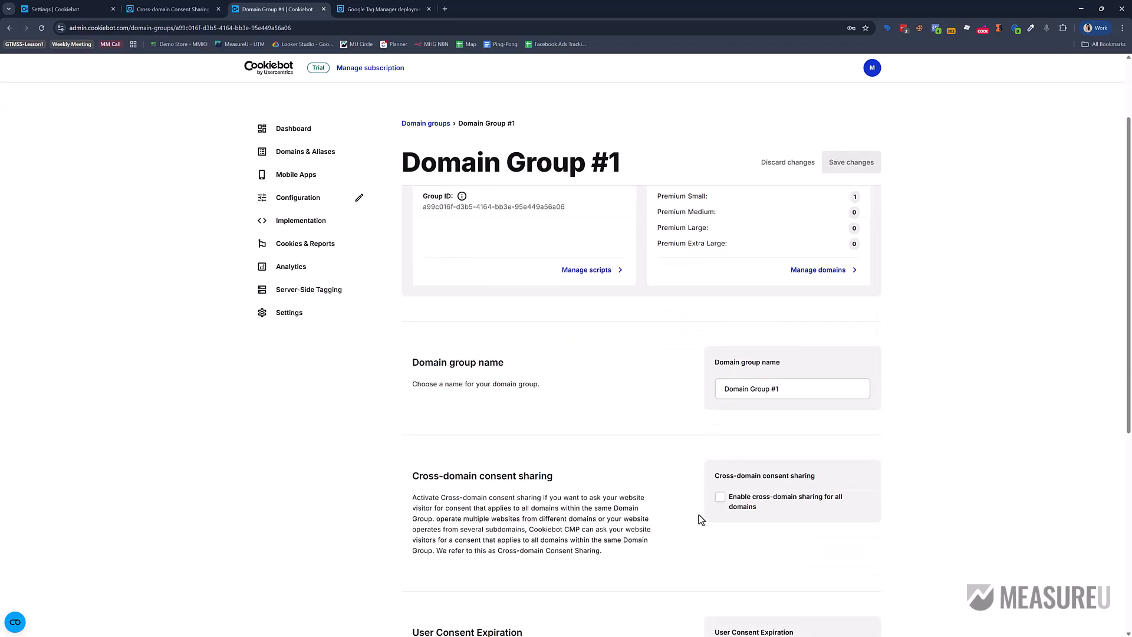
left_click(720, 497)
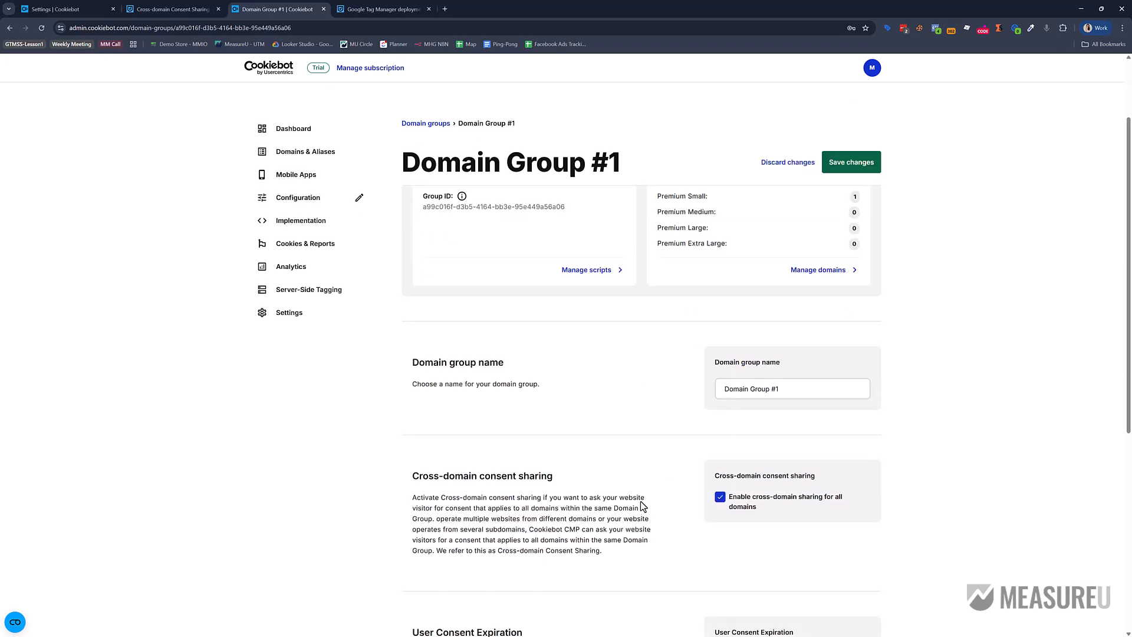
scroll(641, 504, "down", 3)
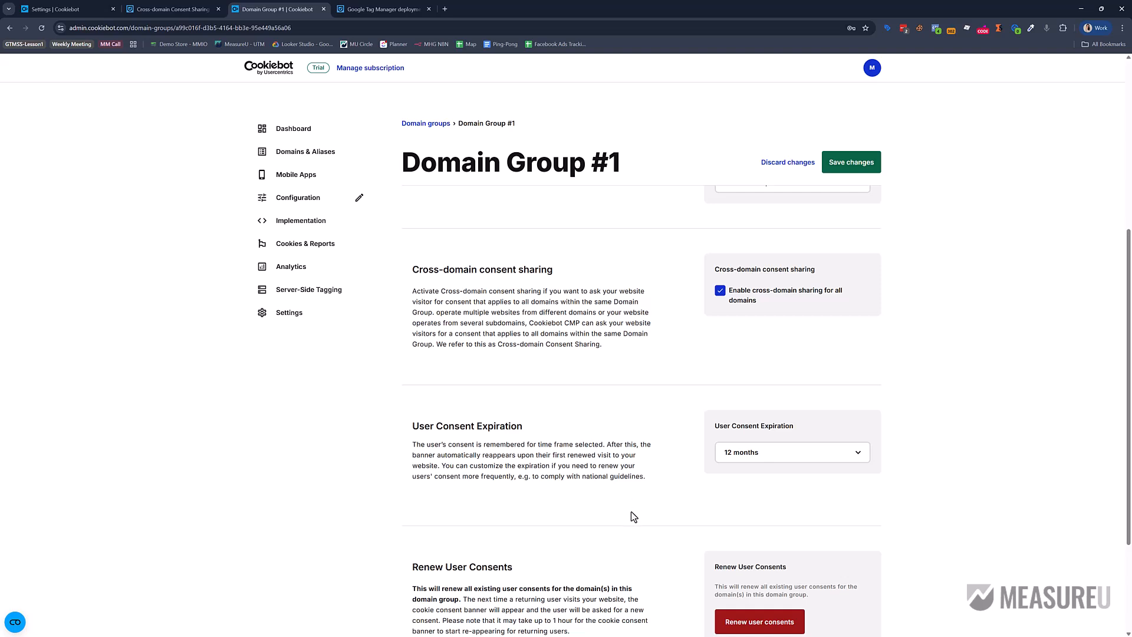
scroll(633, 513, "up", 5)
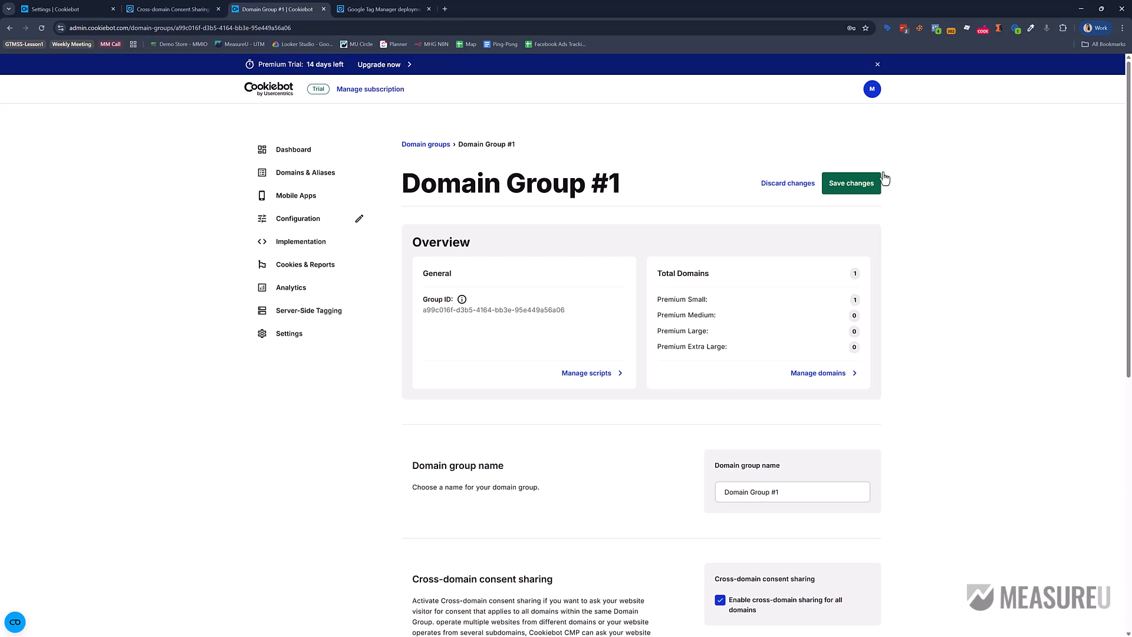
left_click(857, 184)
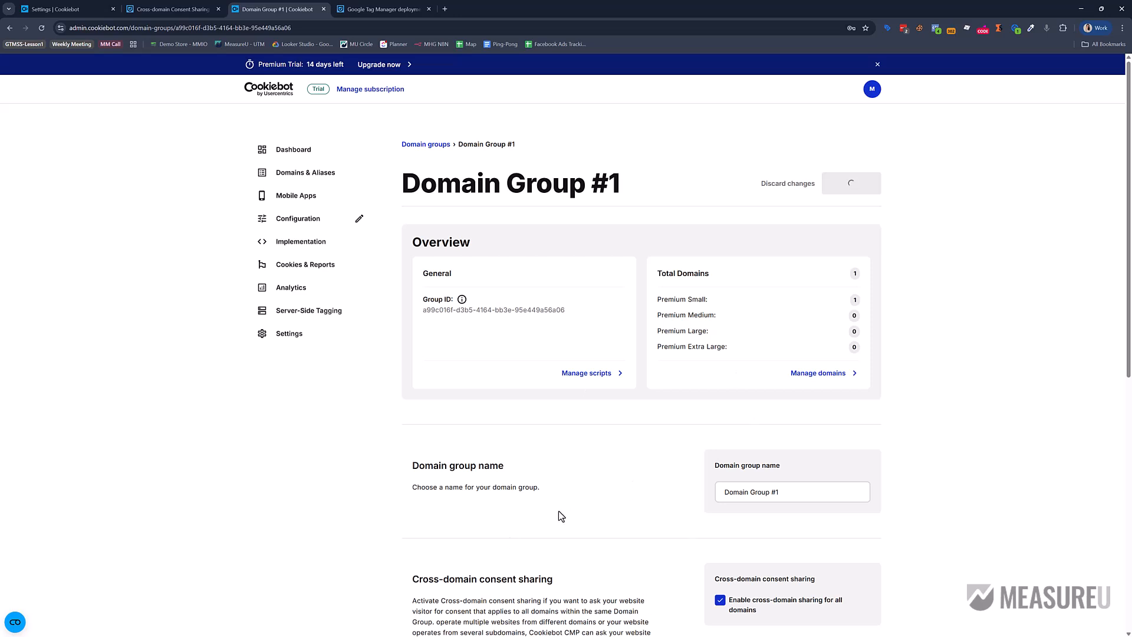